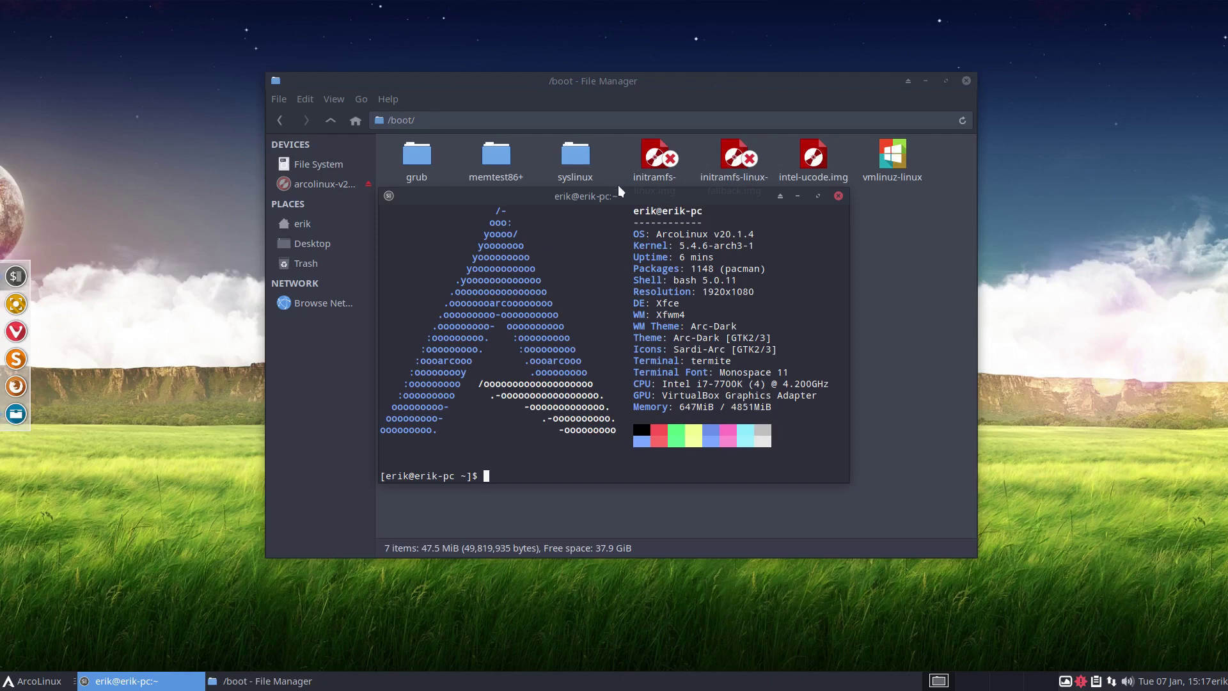
Step: Reposition the Termite terminal window over the Thunar /boot view, selecting intel-ucode.img along the way
drag(624, 195, 407, 312)
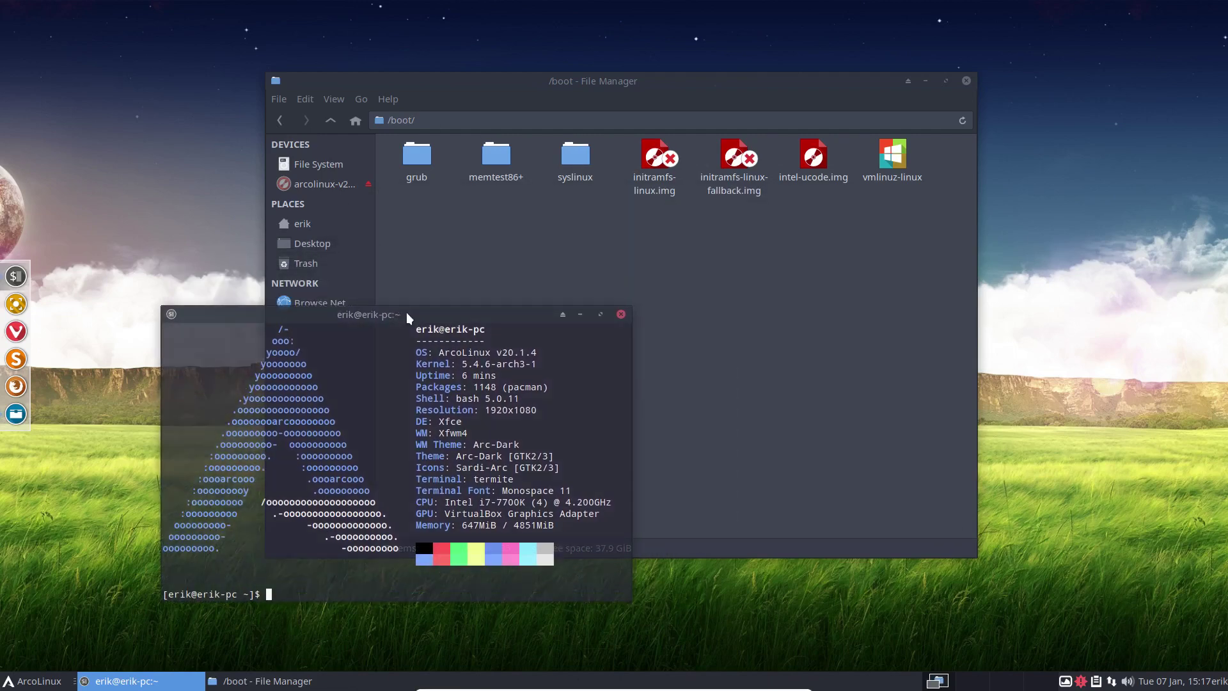
click(819, 173)
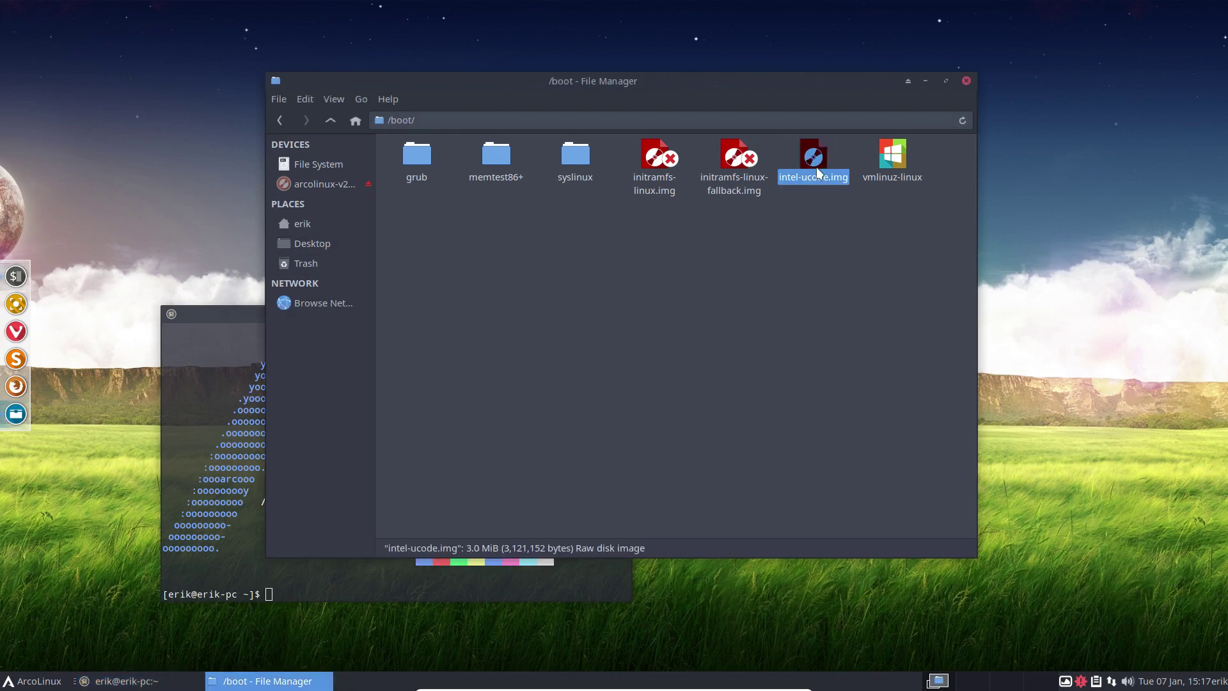
click(217, 317)
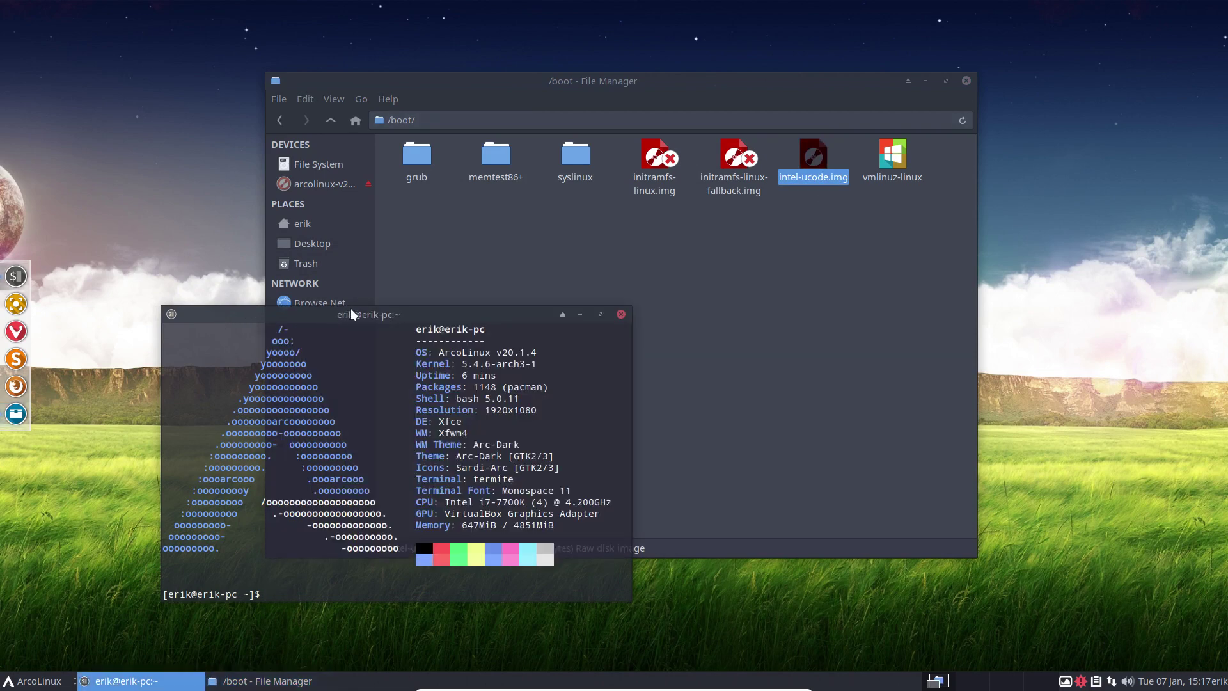
drag(375, 312, 299, 319)
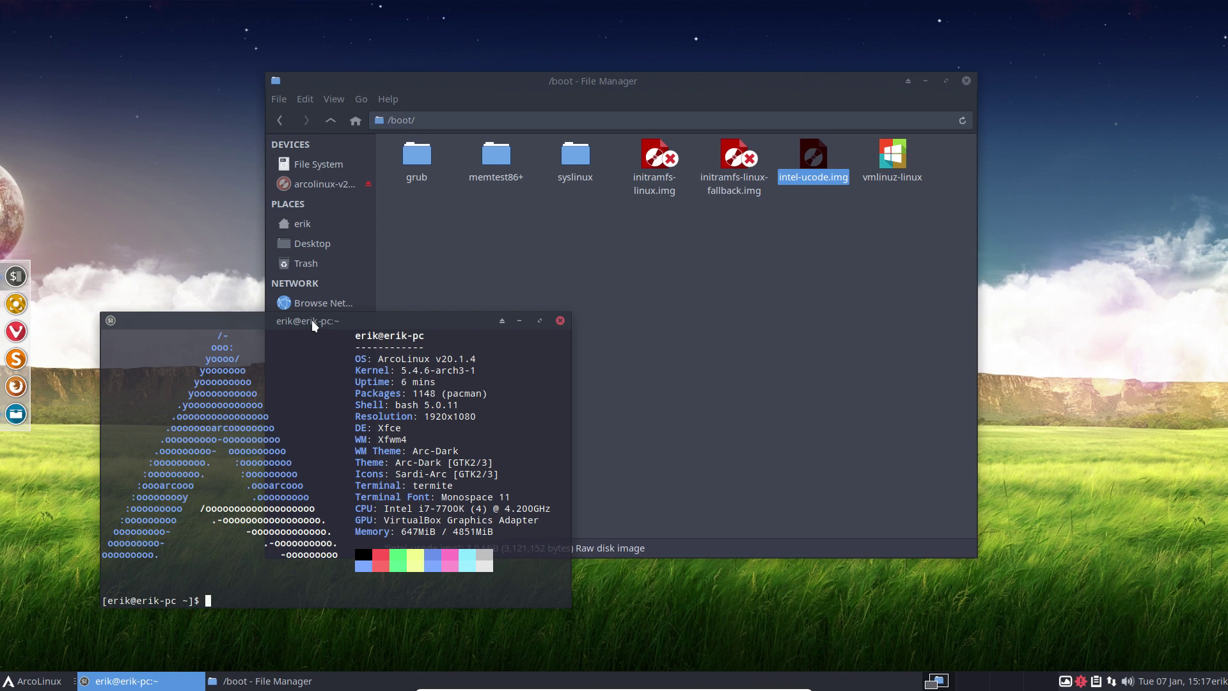
drag(314, 325, 351, 305)
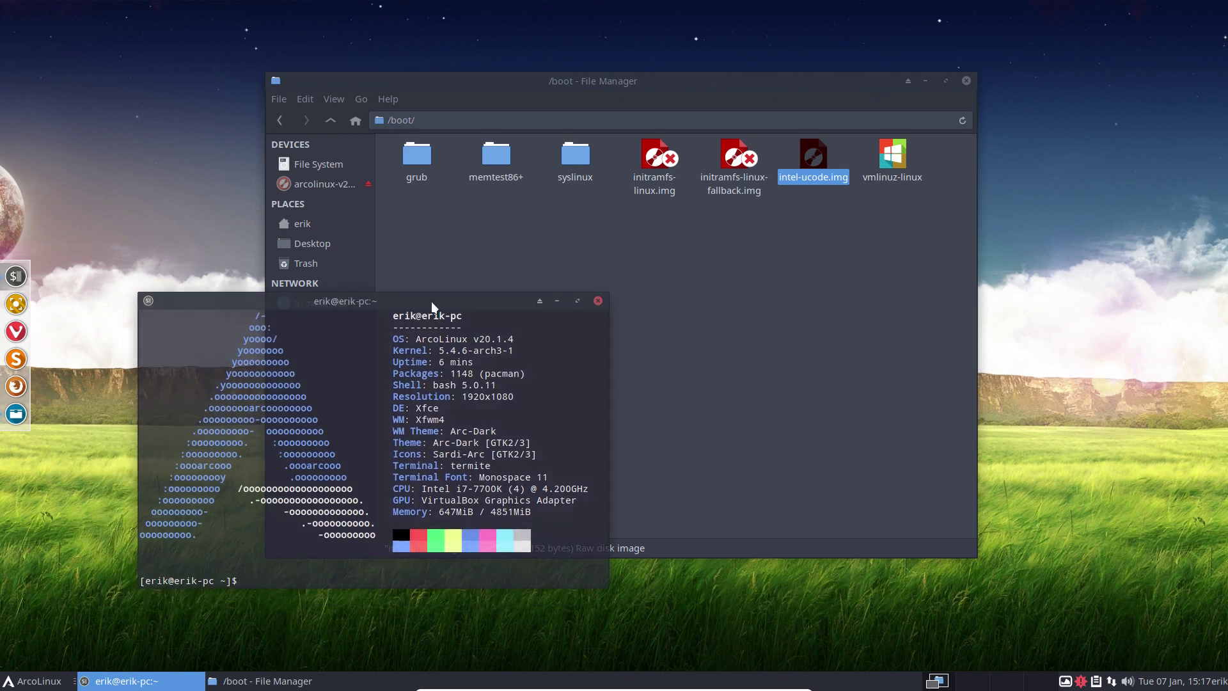
Step: Close the terminal and launch GParted as root via a 'gpar' menu search, entering the password
click(597, 301)
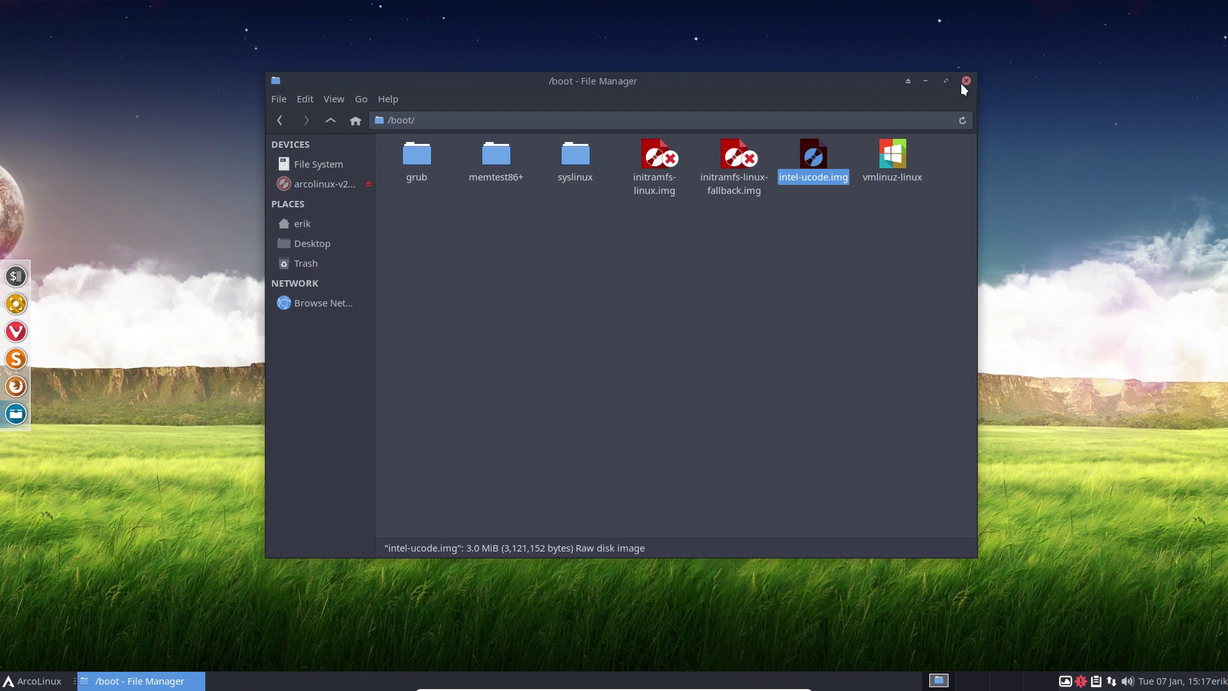
drag(871, 83, 1100, 34)
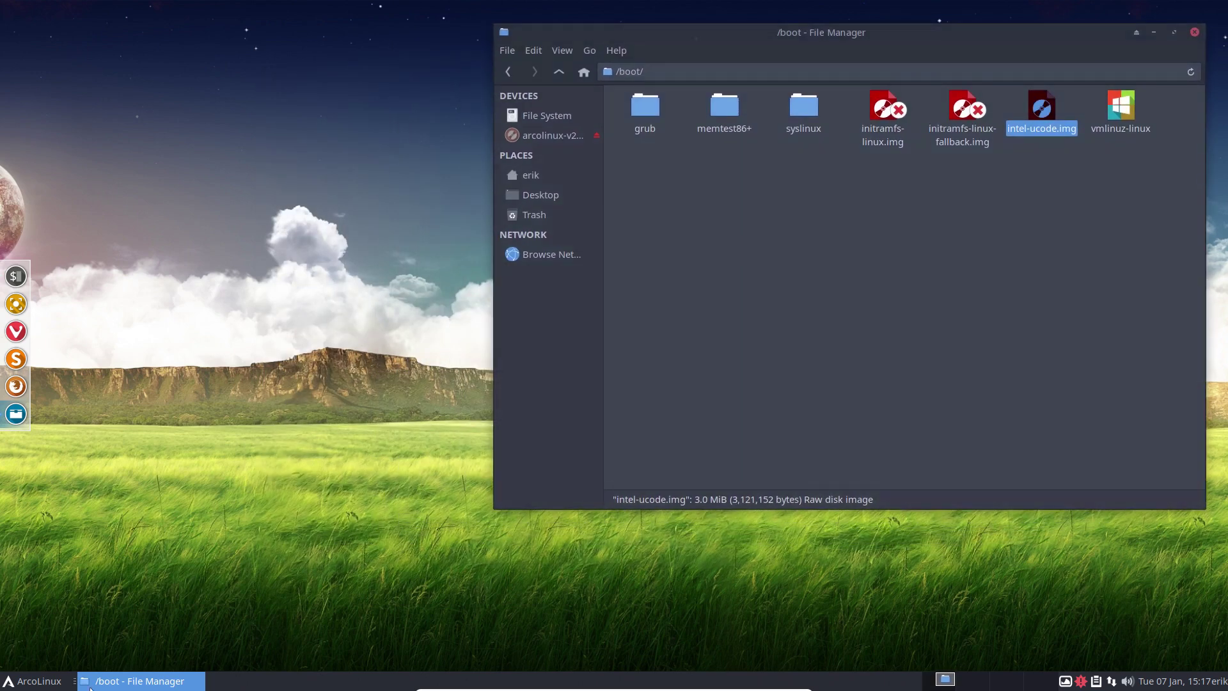
click(35, 682)
text(gpar)
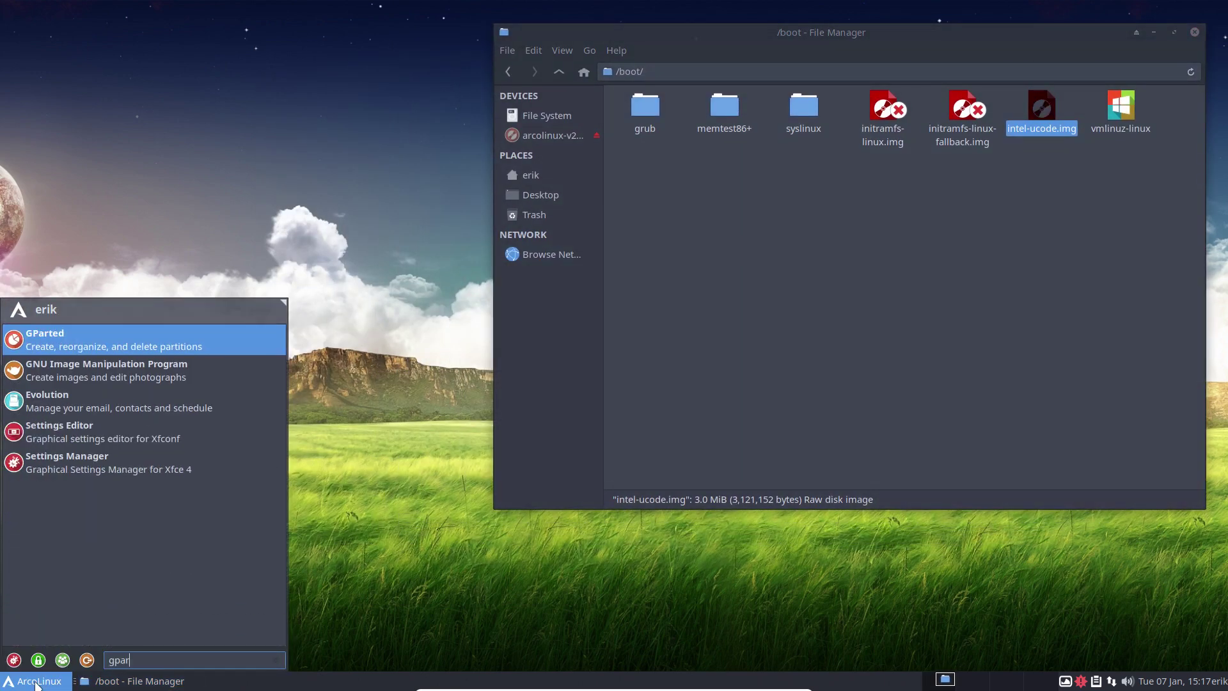
key(Return)
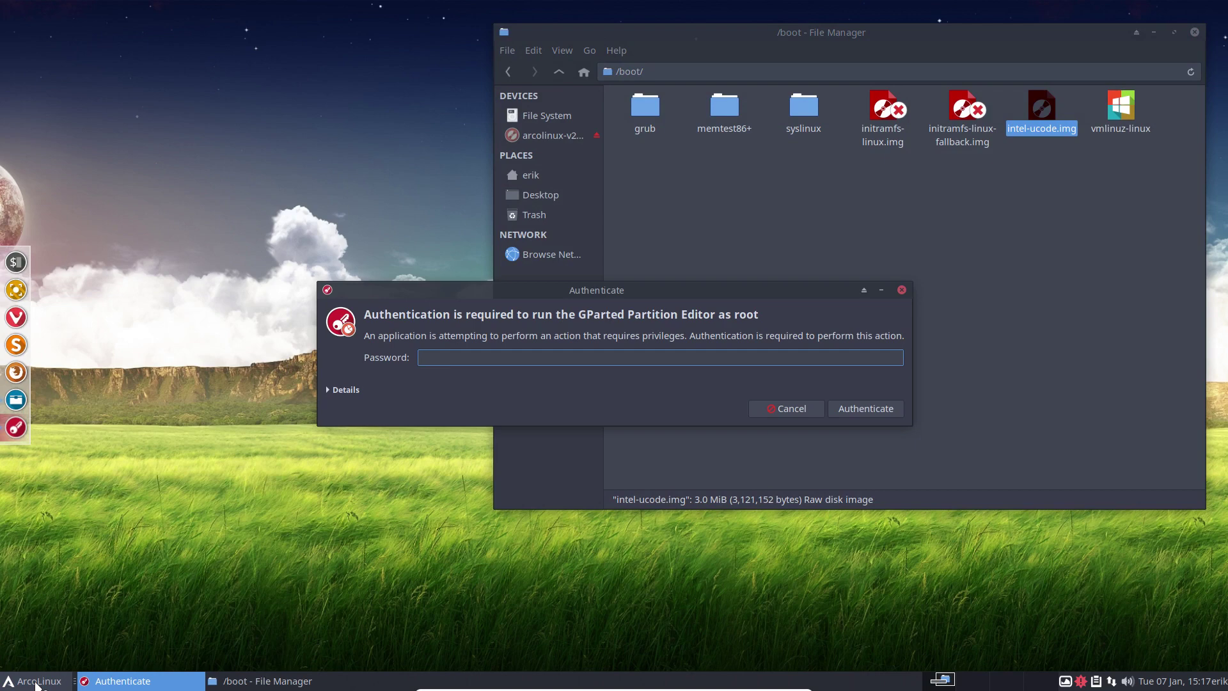
text(****)
key(Return)
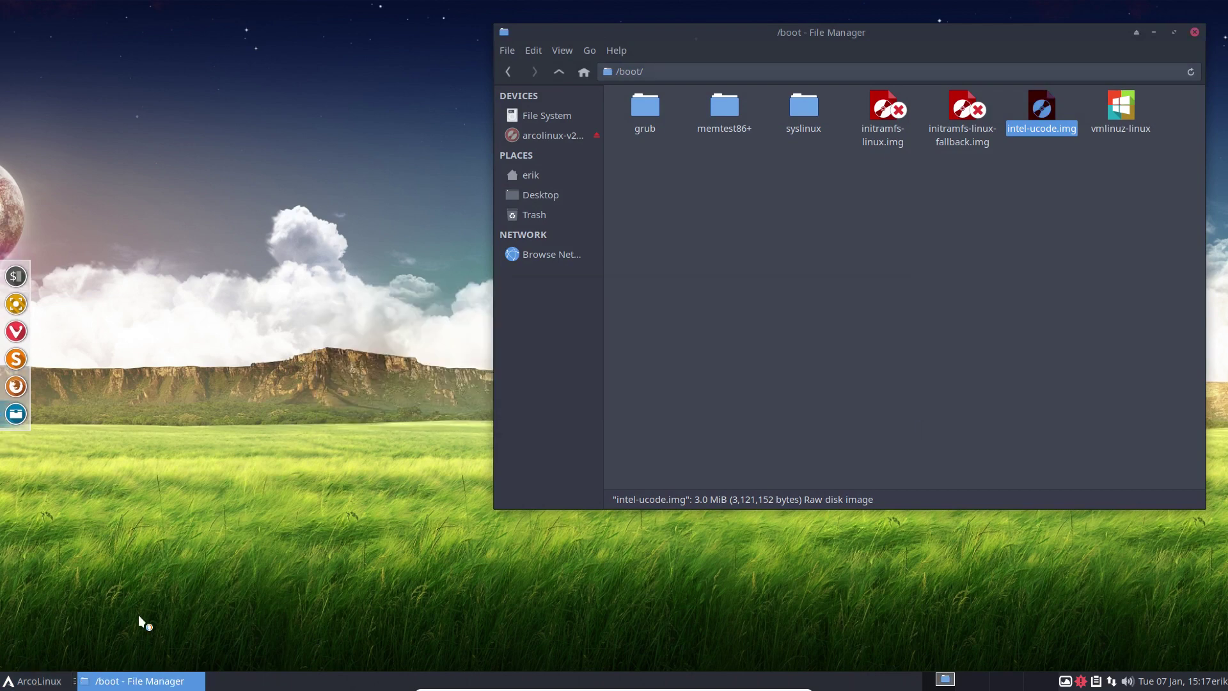
drag(436, 339, 617, 193)
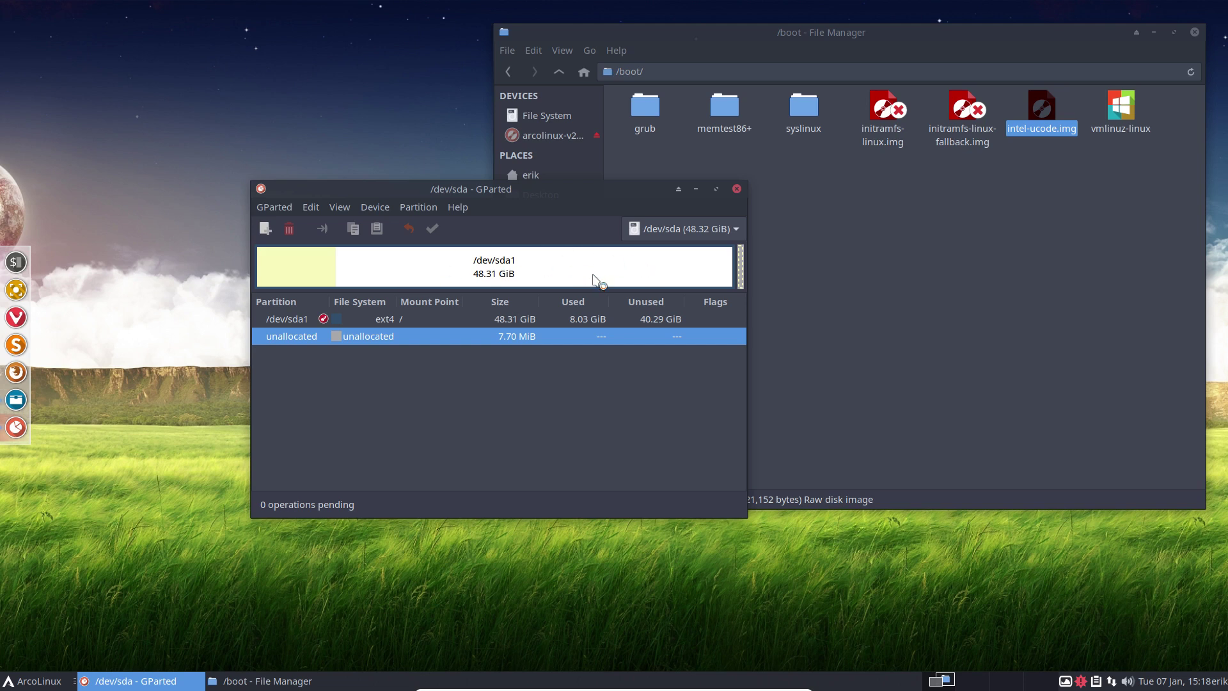
Step: Compare GParted's /dev/sda layout with the Thunar /boot folder, then close GParted
drag(539, 192, 409, 258)
click(1036, 160)
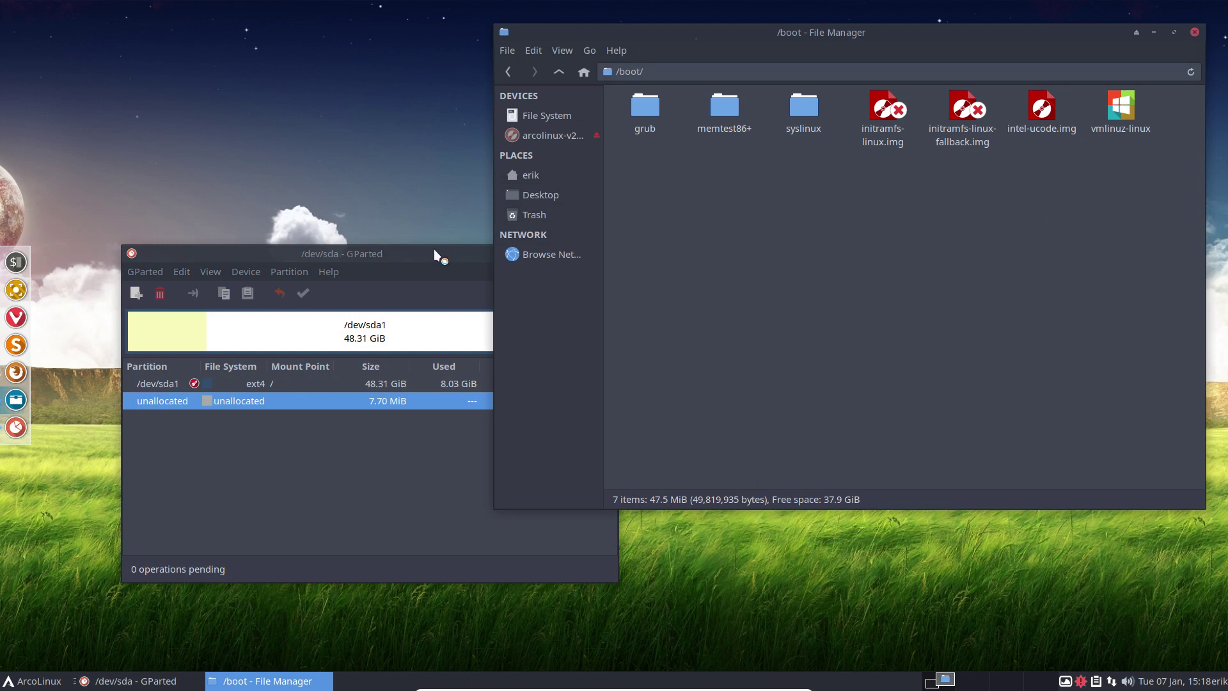
mouse_move(418, 252)
mouse_down()
mouse_move(405, 250)
mouse_move(409, 261)
mouse_up()
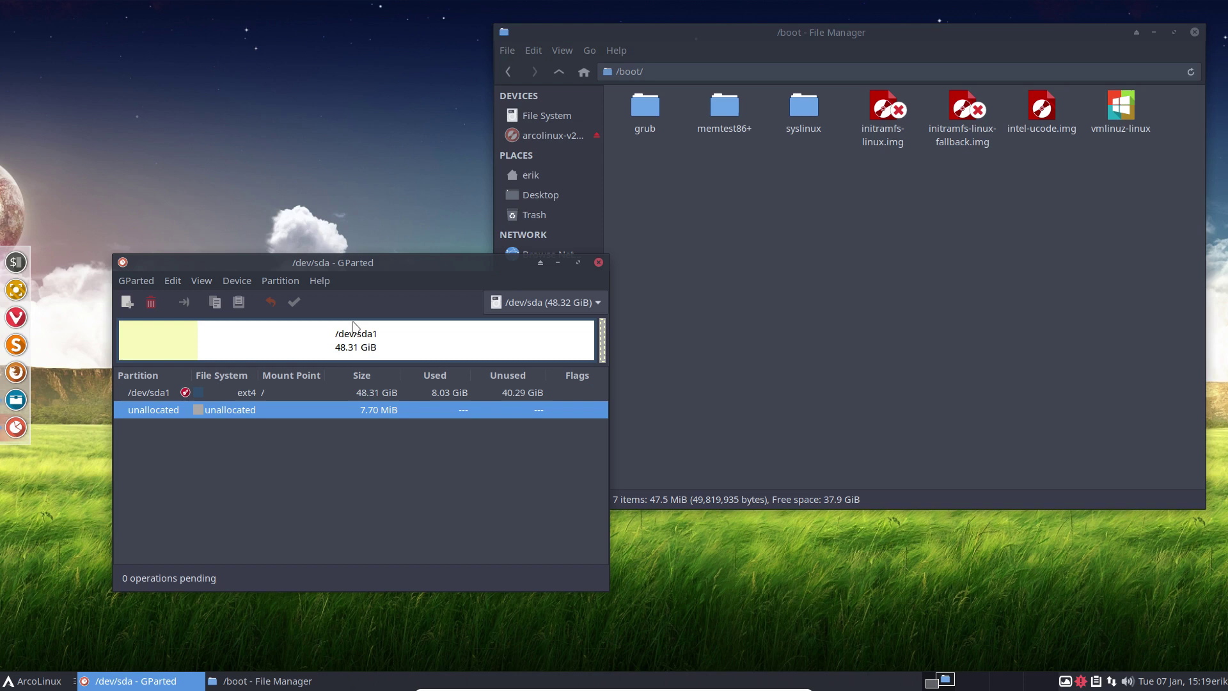
click(838, 198)
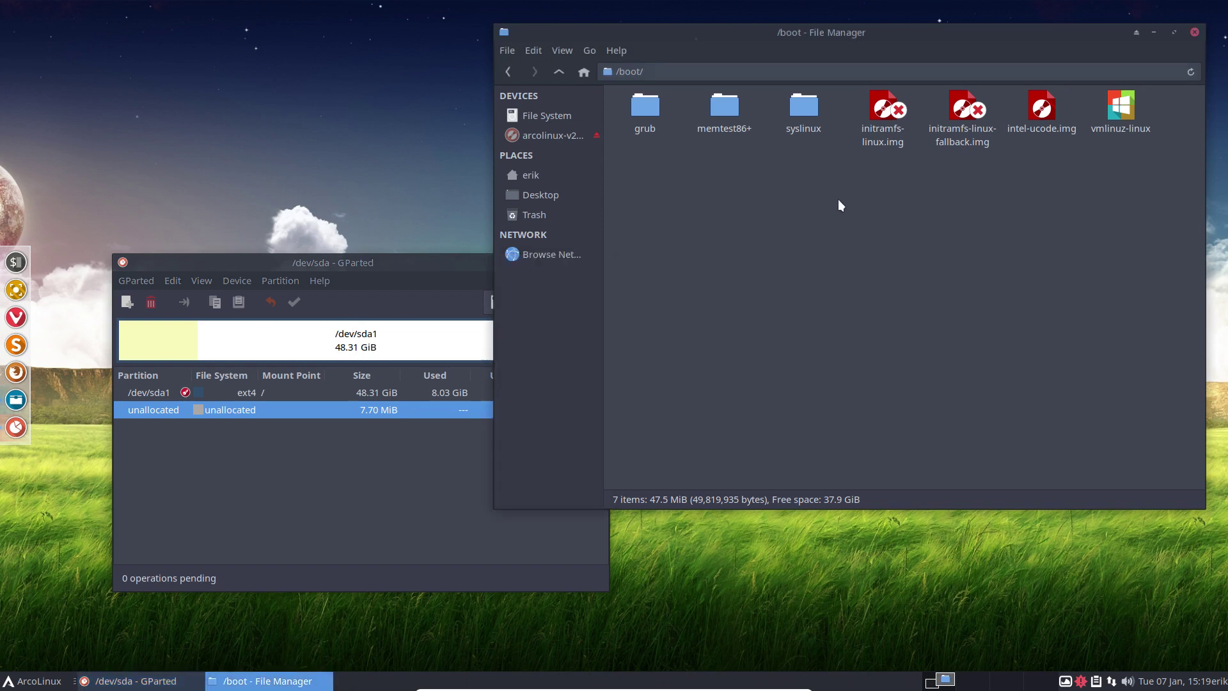
click(415, 266)
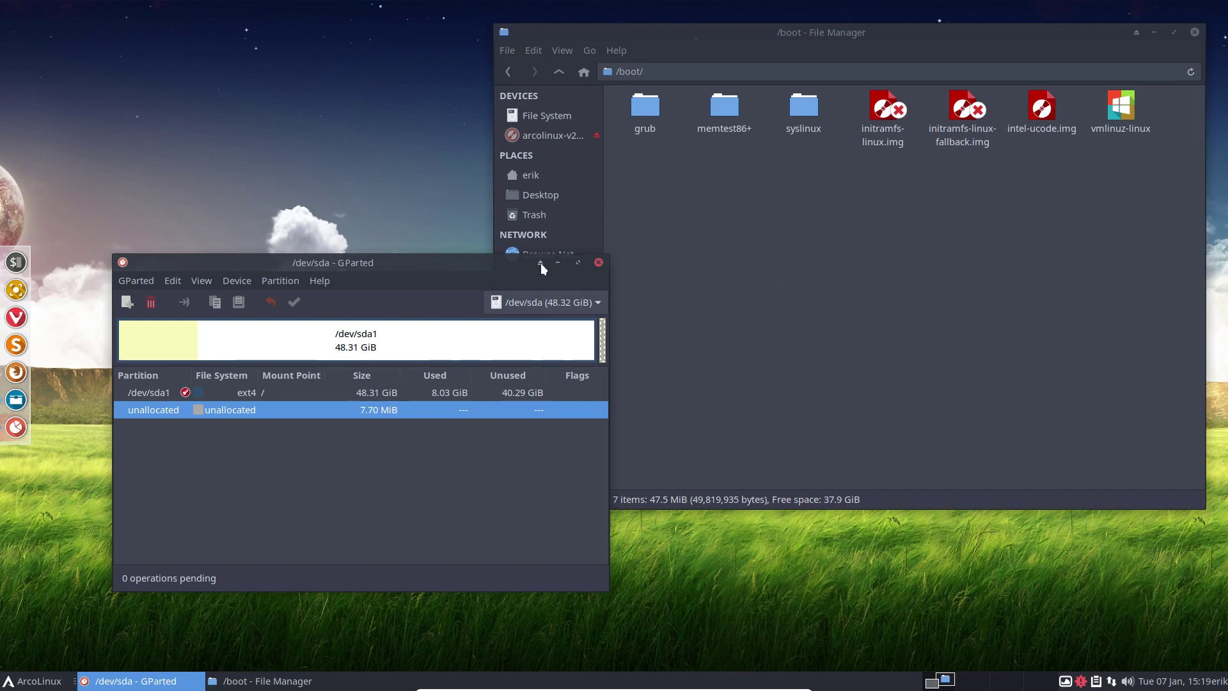
click(598, 262)
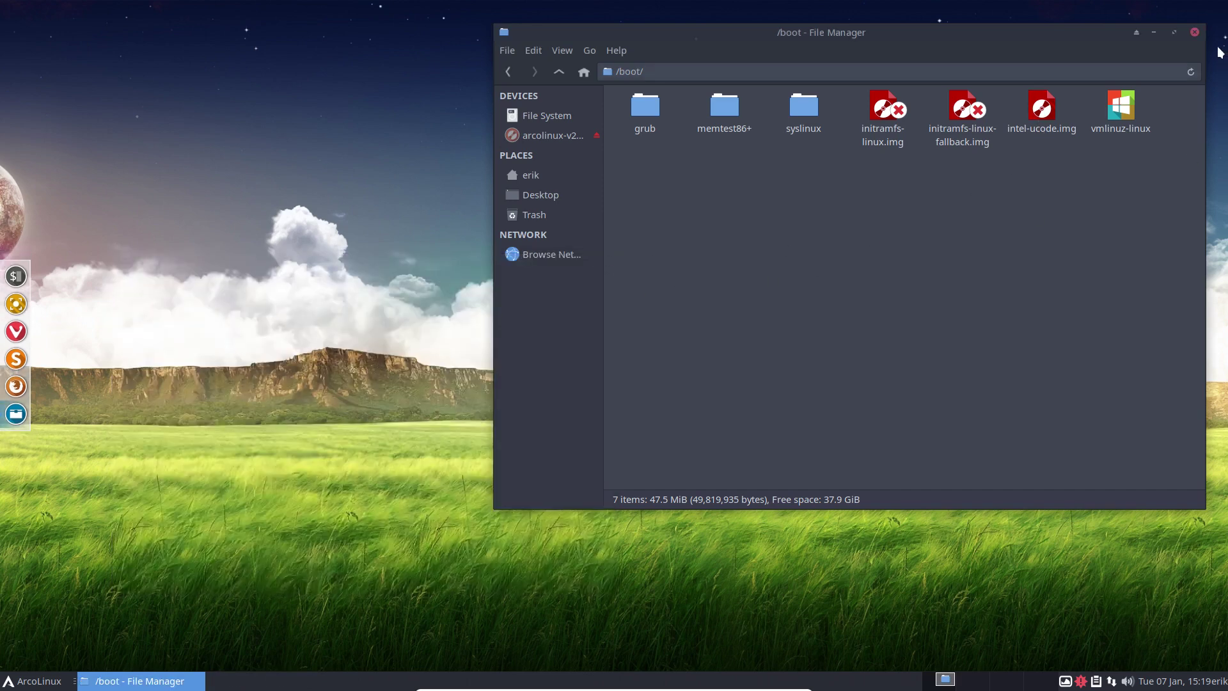
Step: Close Thunar and bring up the application menu to reboot into the live ISO
click(1195, 32)
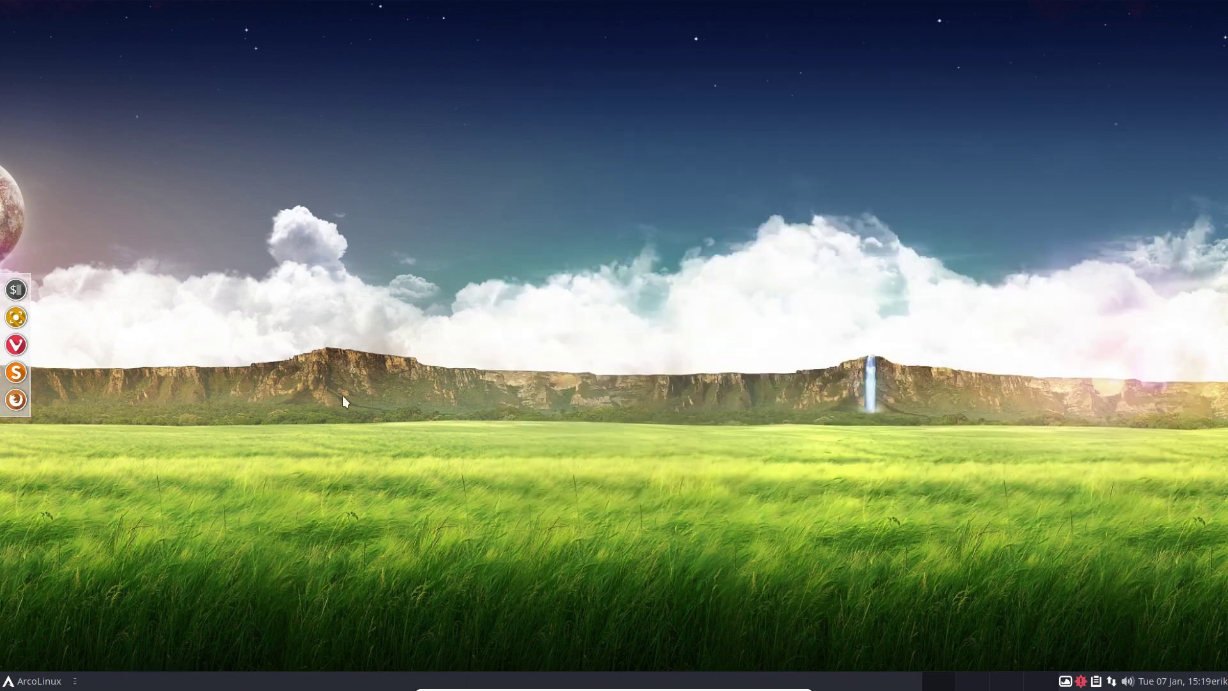
key(super)
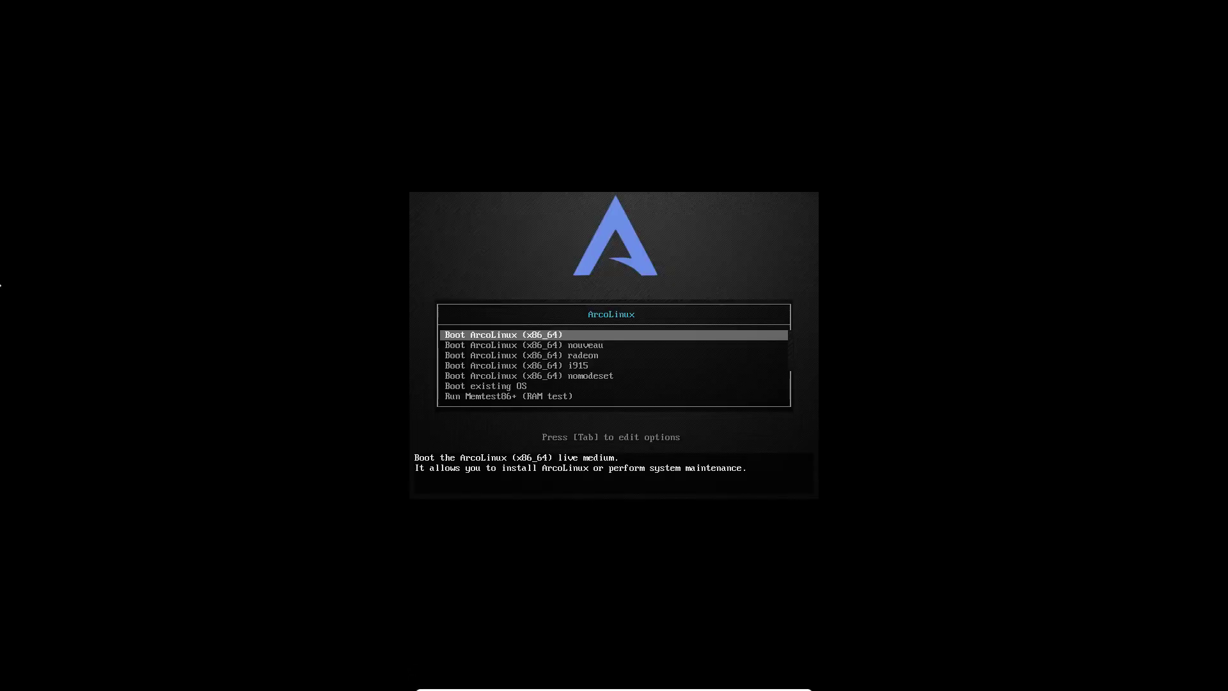
Step: Boot the 'Boot ArcoLinux (x86_64)' live entry
key(Return)
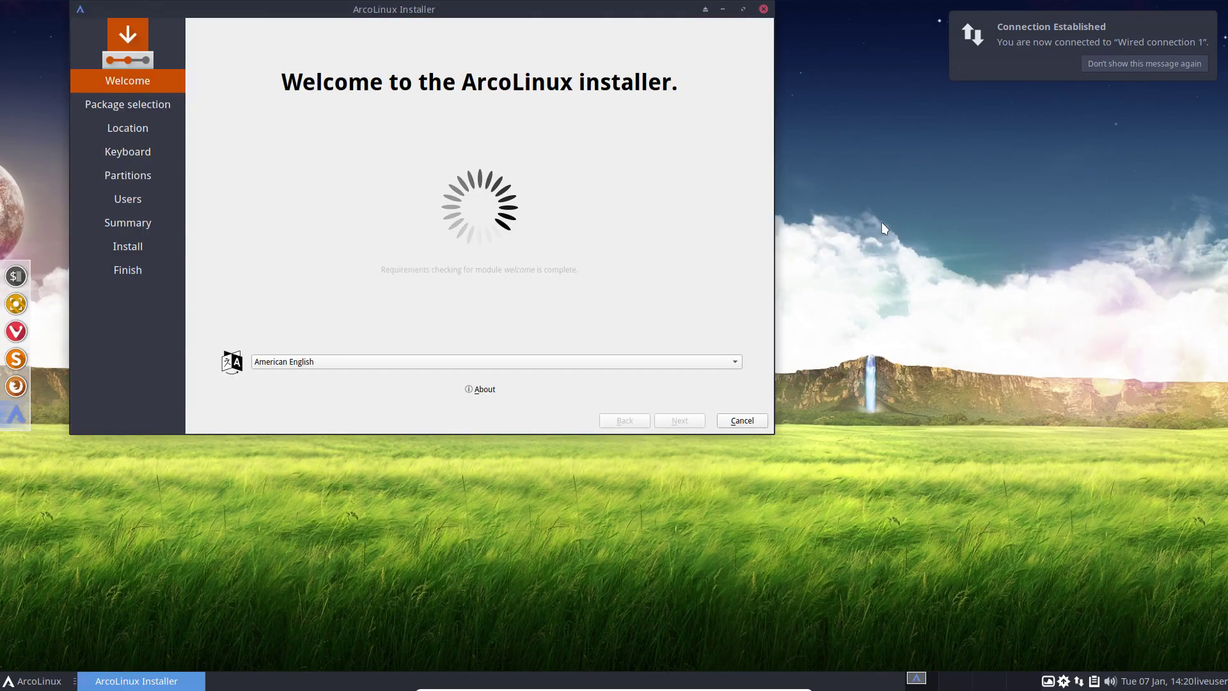
Step: Review the Calamares installer info and add the Intel-ucode package
drag(443, 17, 559, 81)
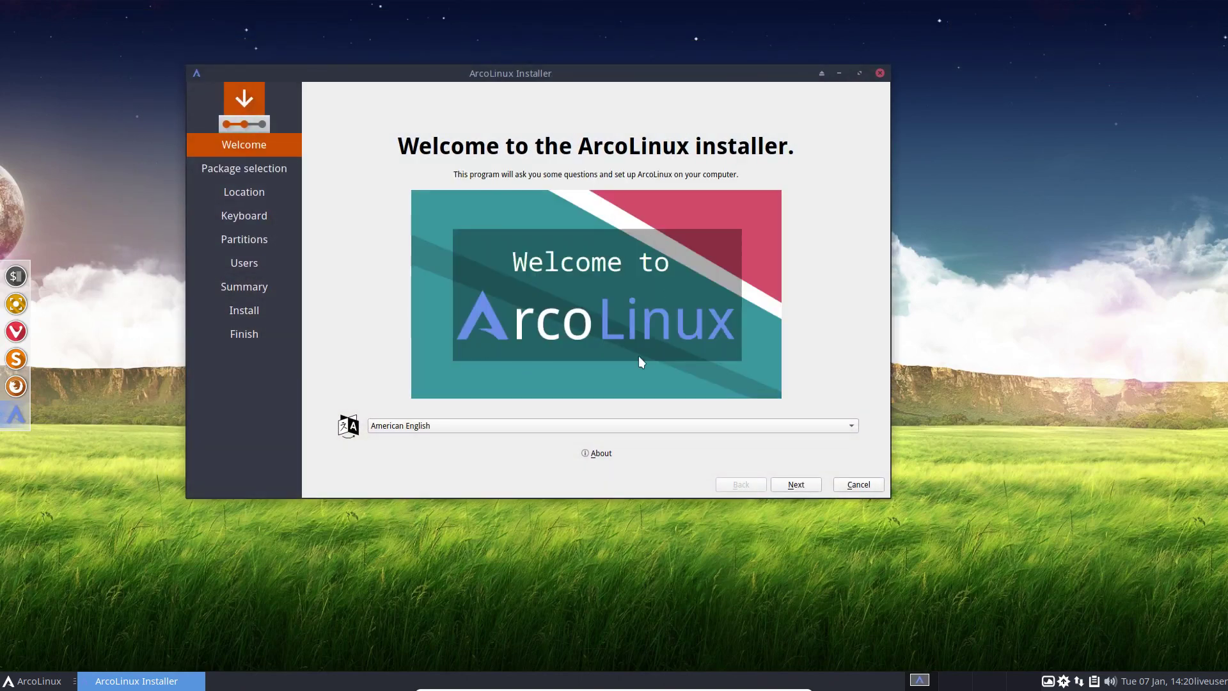
click(598, 454)
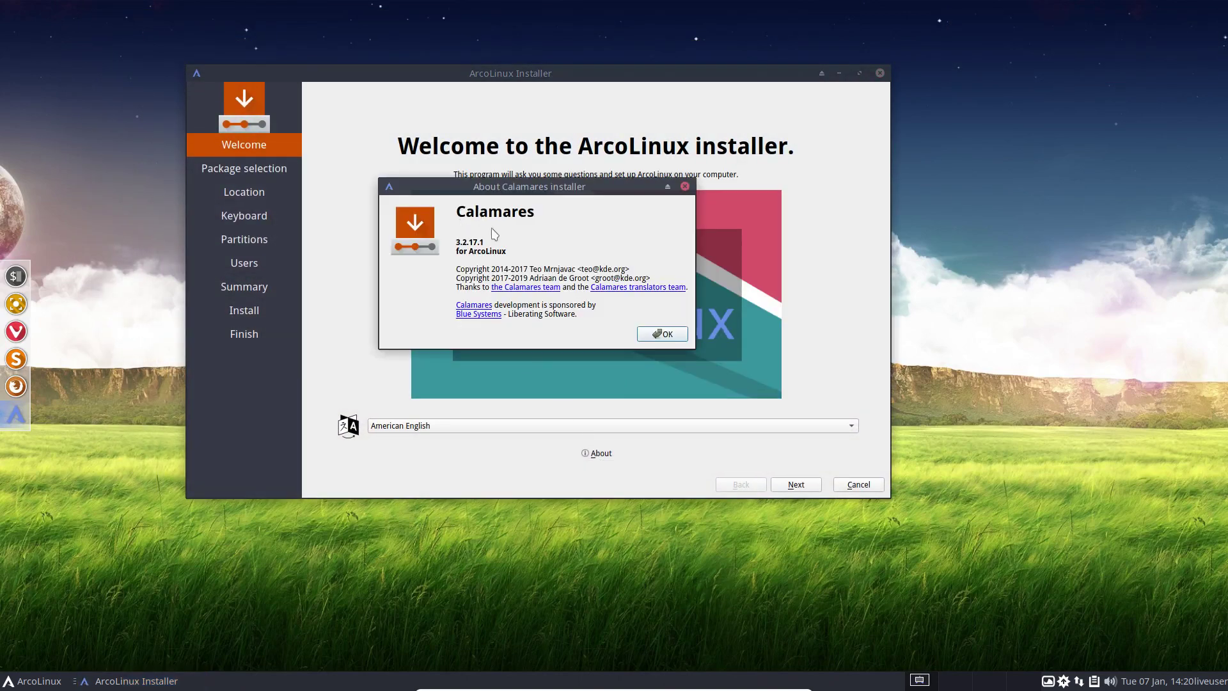
click(671, 339)
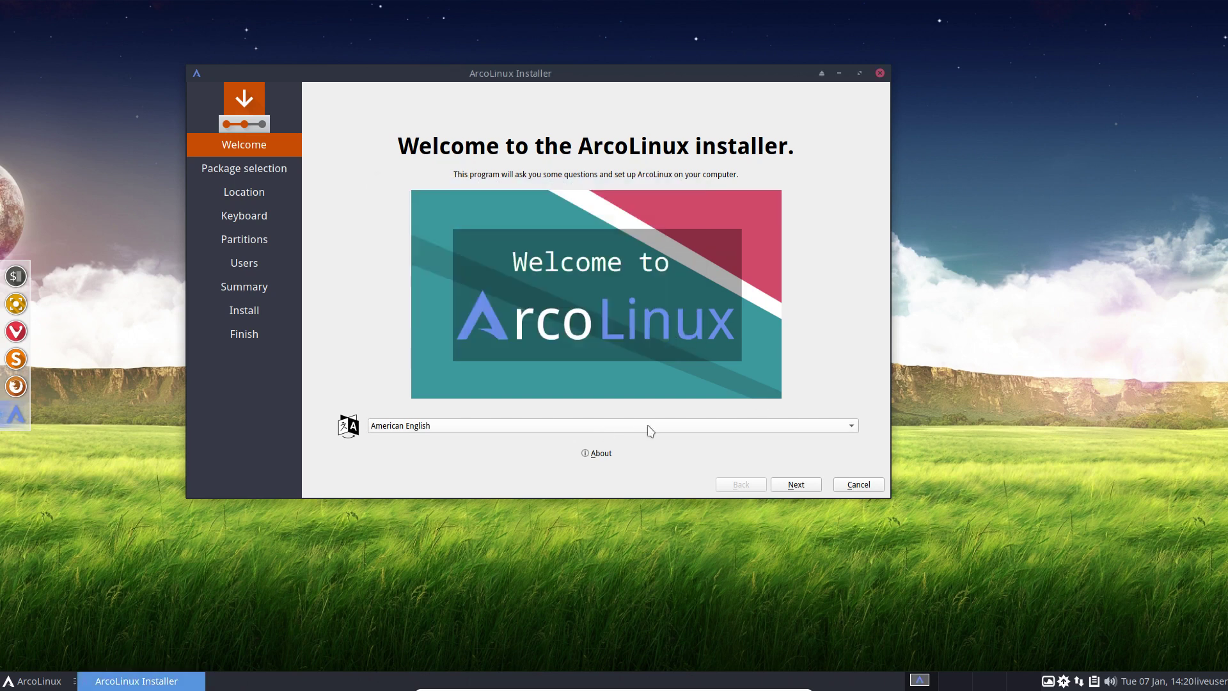
click(797, 485)
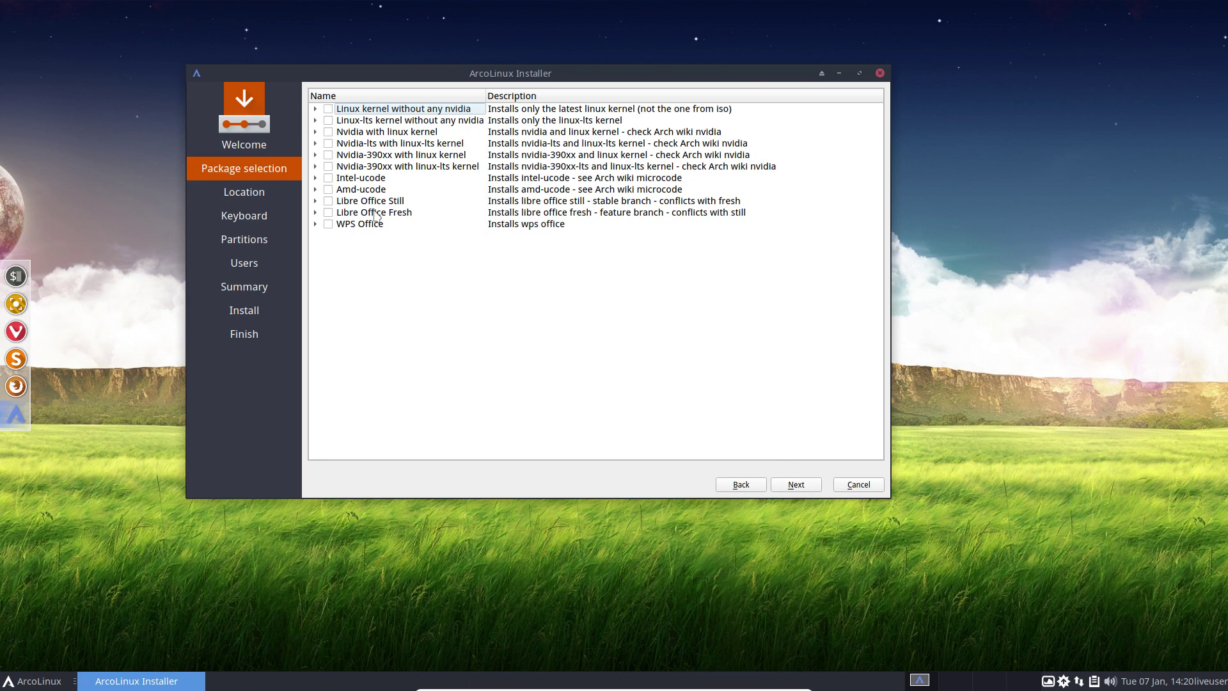
click(329, 178)
click(811, 486)
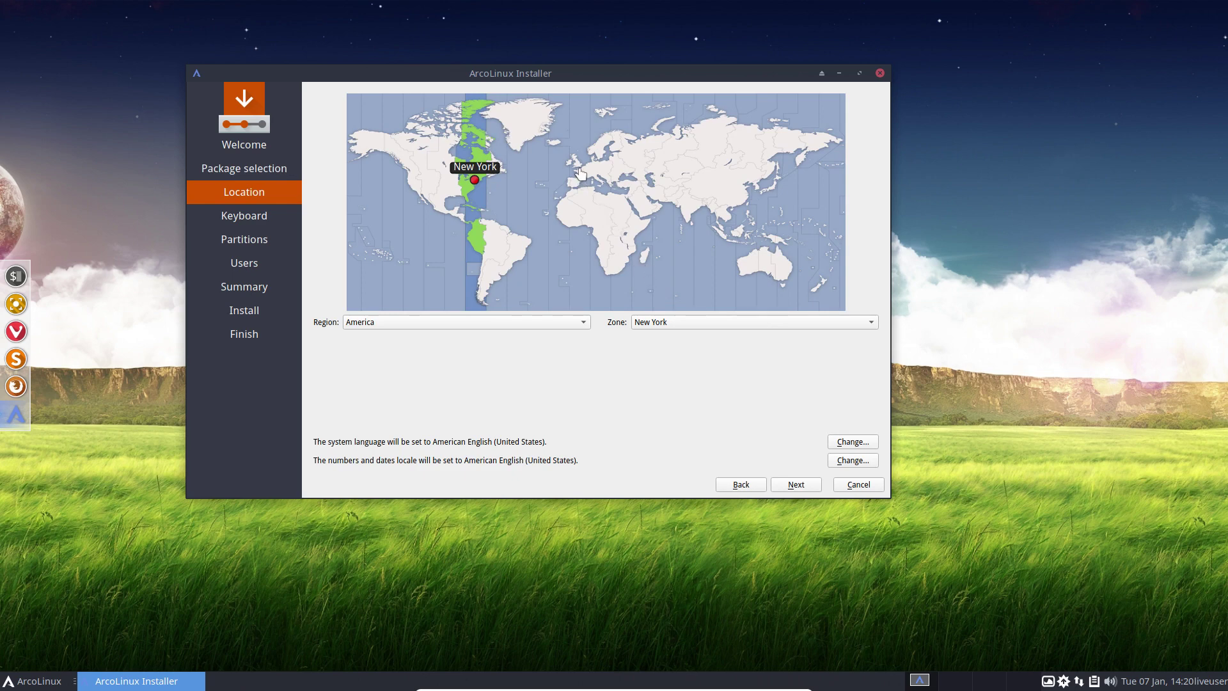
Step: Set the timezone to Europe/Brussels and the keyboard layout to Belgian
click(579, 170)
click(780, 485)
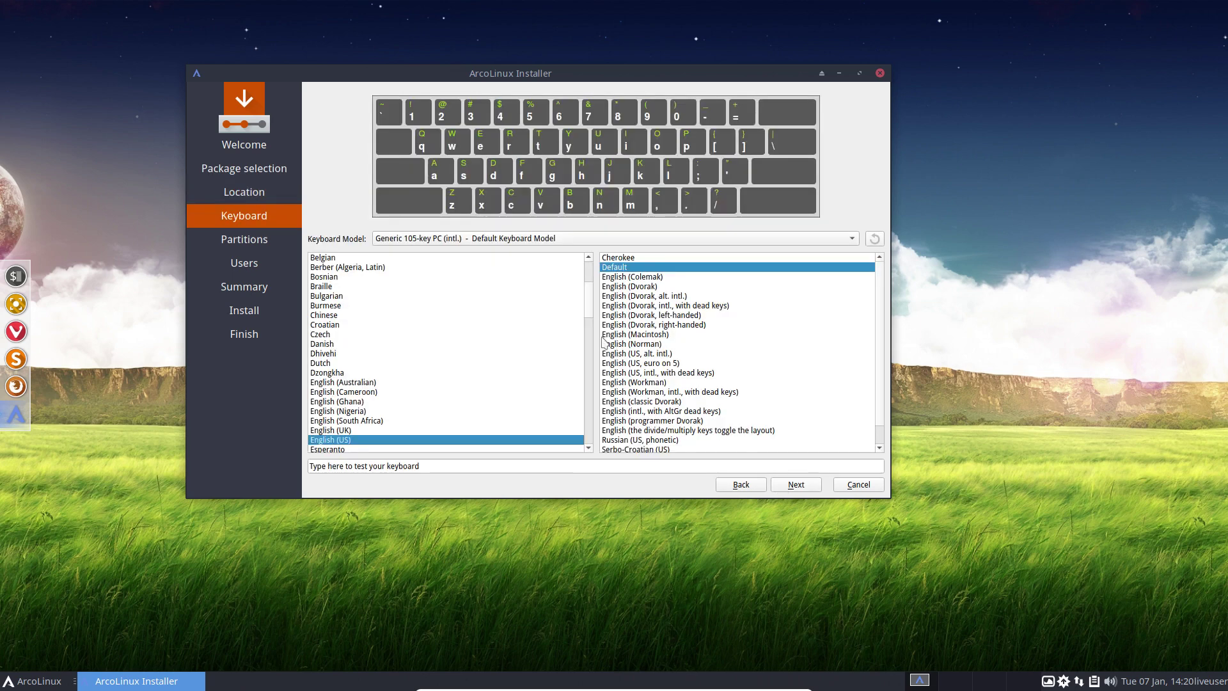
click(449, 260)
click(779, 481)
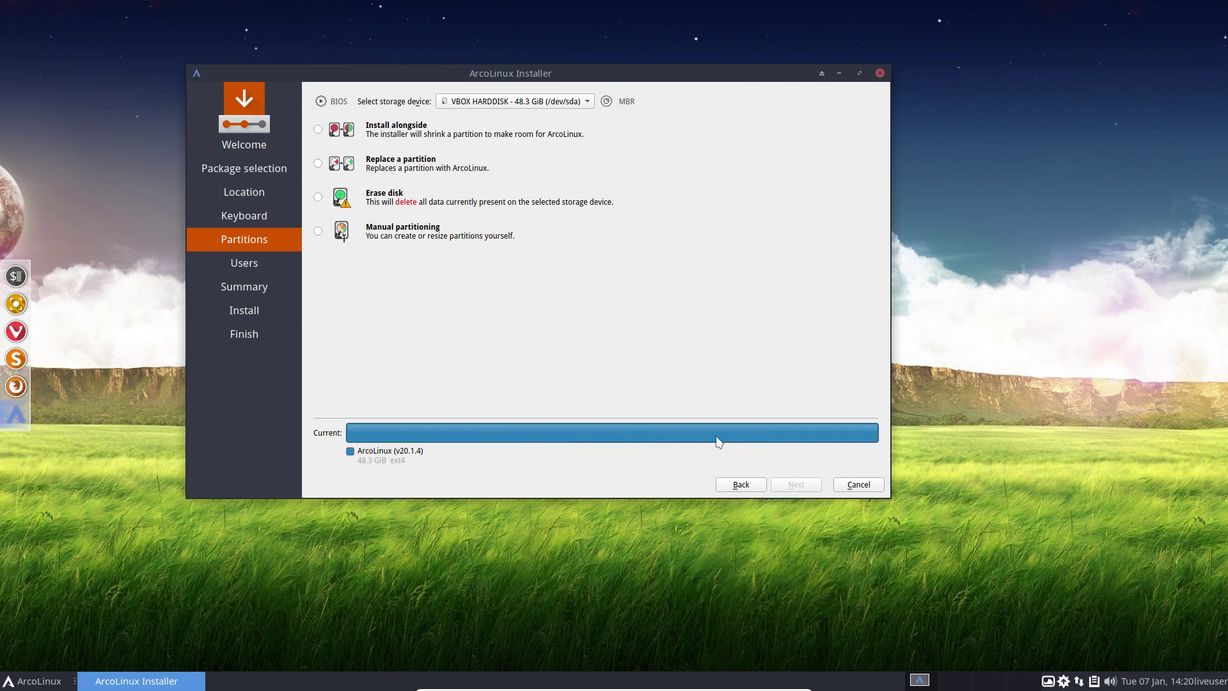
Step: Install alongside, shrinking sda1 to 22034 MiB for a new 27438 MiB partition
click(318, 198)
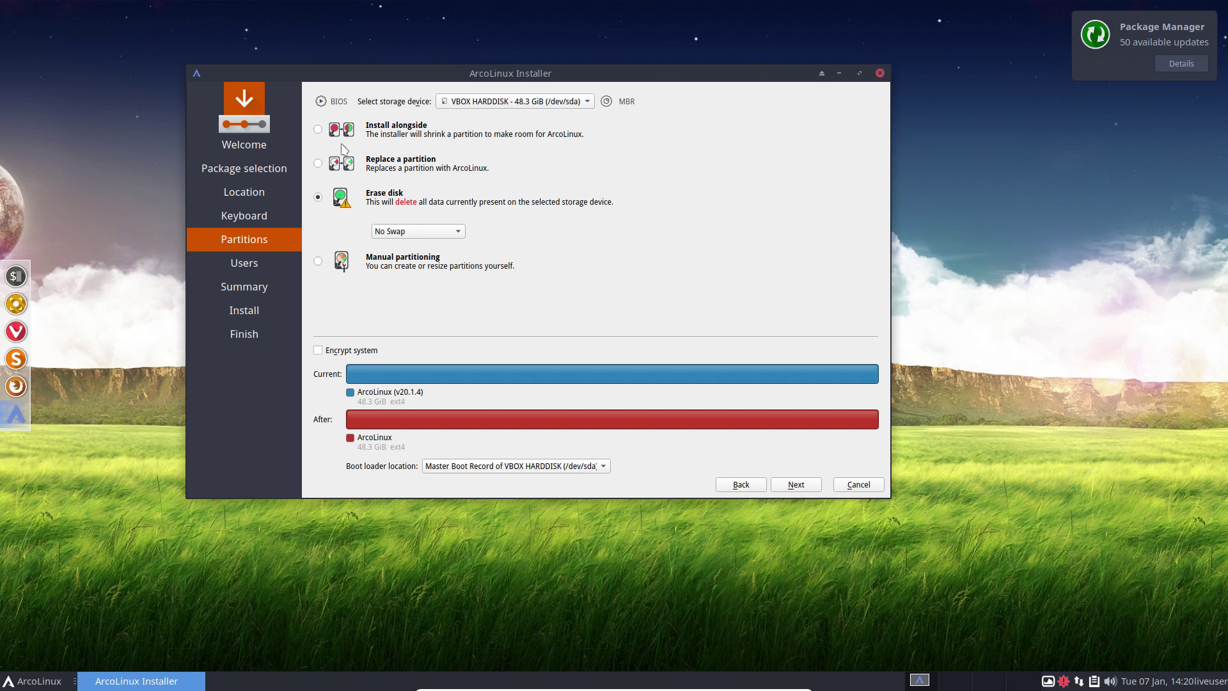
click(318, 129)
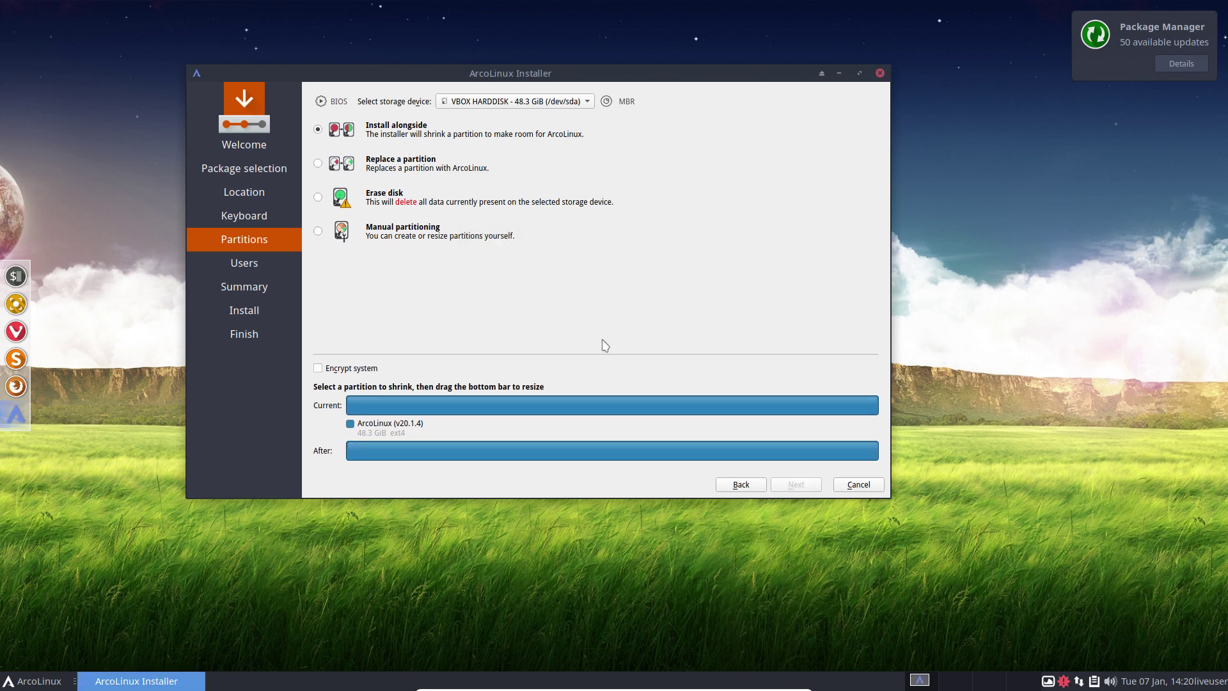
click(612, 408)
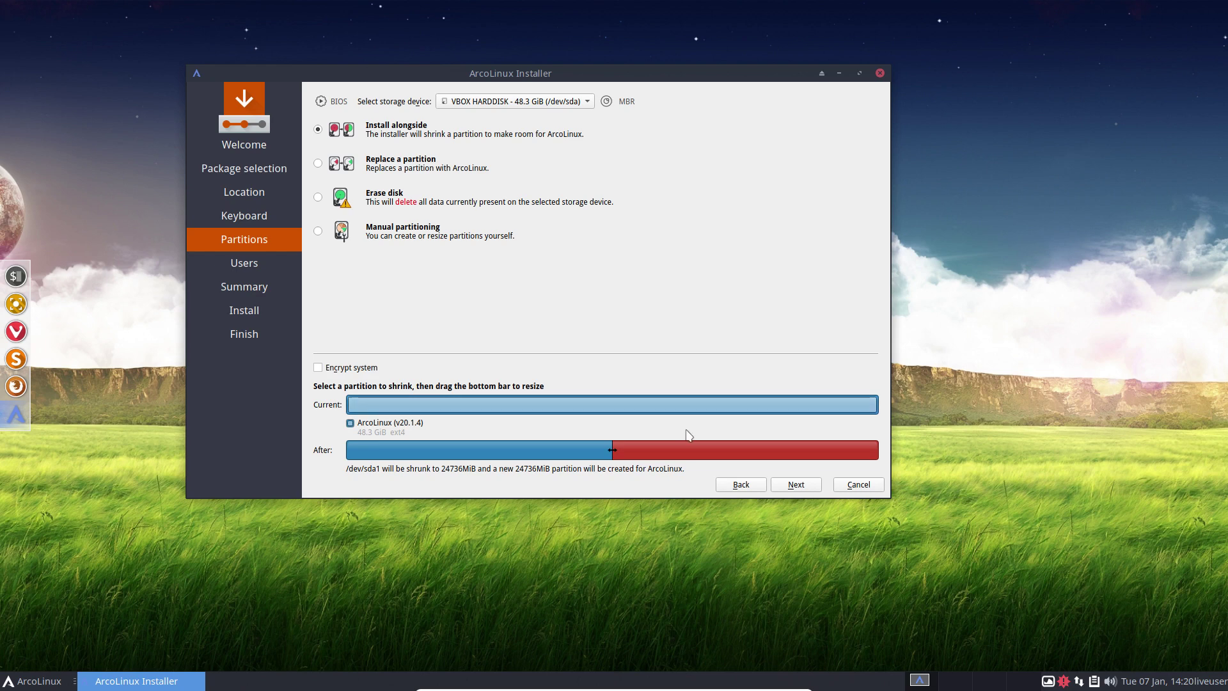
click(795, 487)
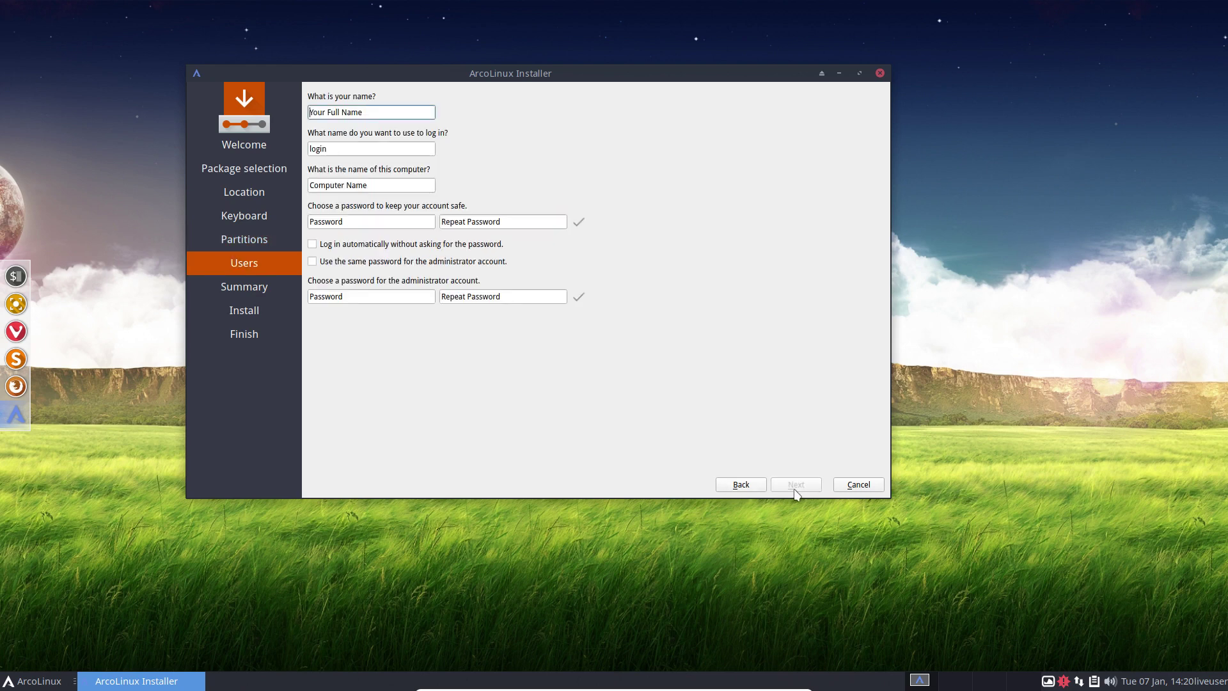
click(755, 484)
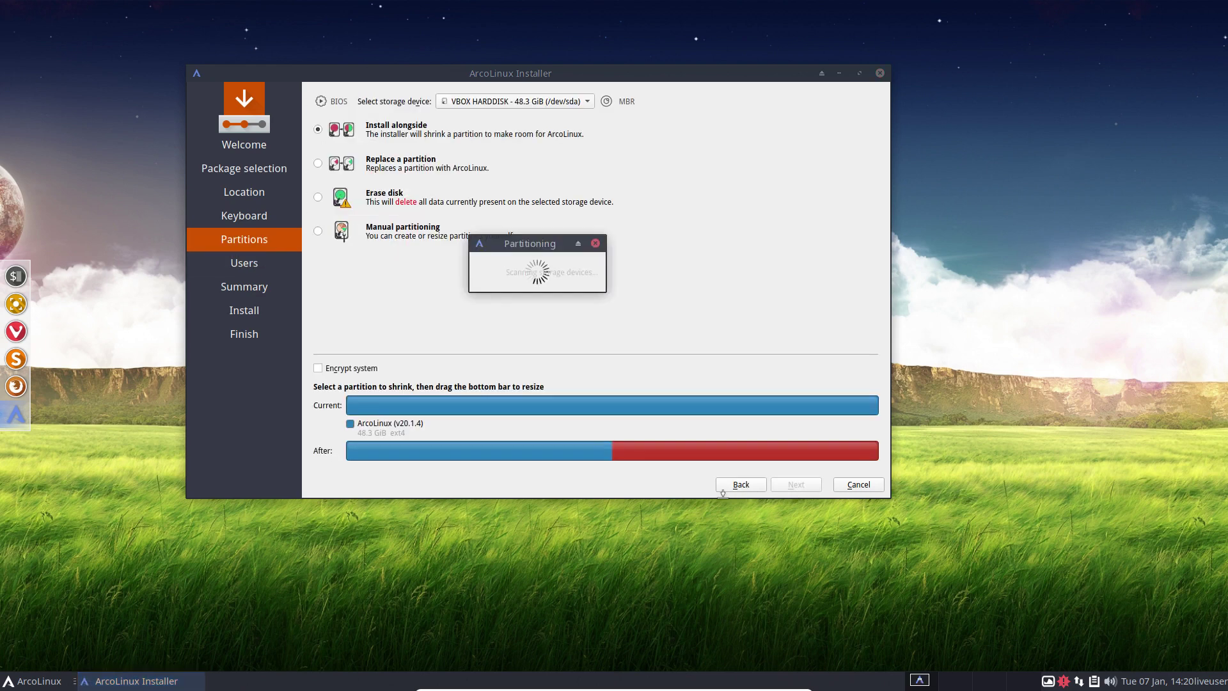
click(734, 405)
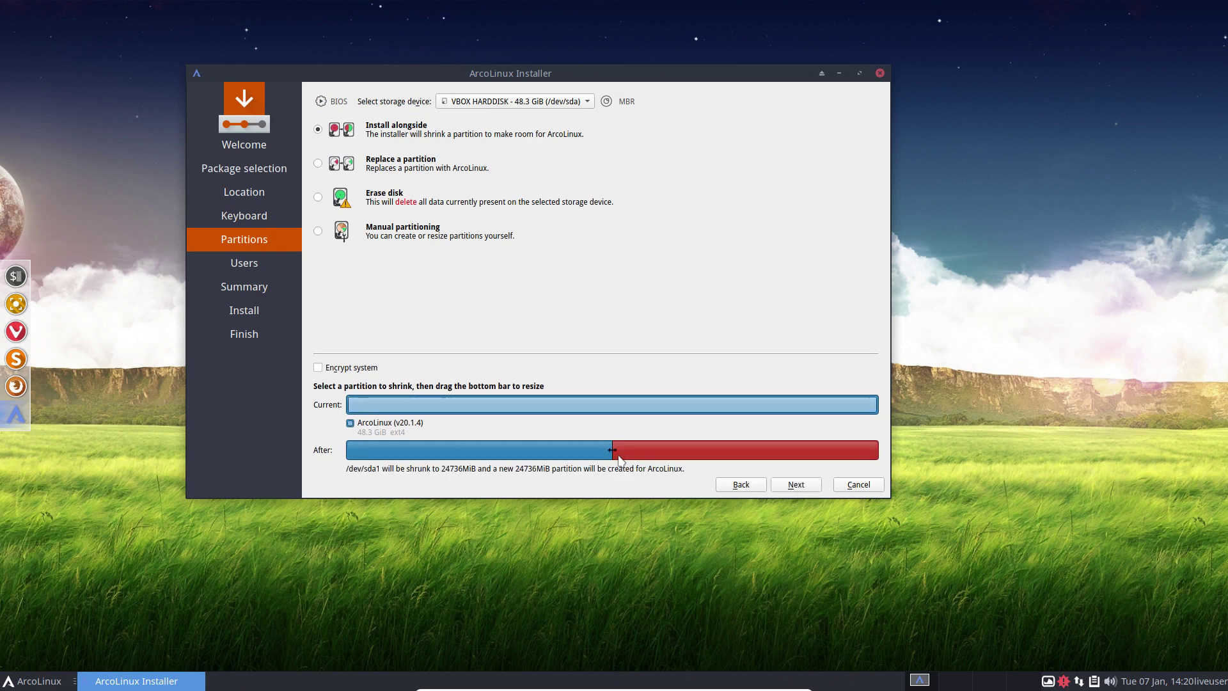
mouse_move(616, 452)
mouse_down()
mouse_move(709, 451)
mouse_move(585, 450)
mouse_move(604, 449)
mouse_up()
Step: Enter the user name, computer name ArcoLinux, and the account password twice
click(793, 485)
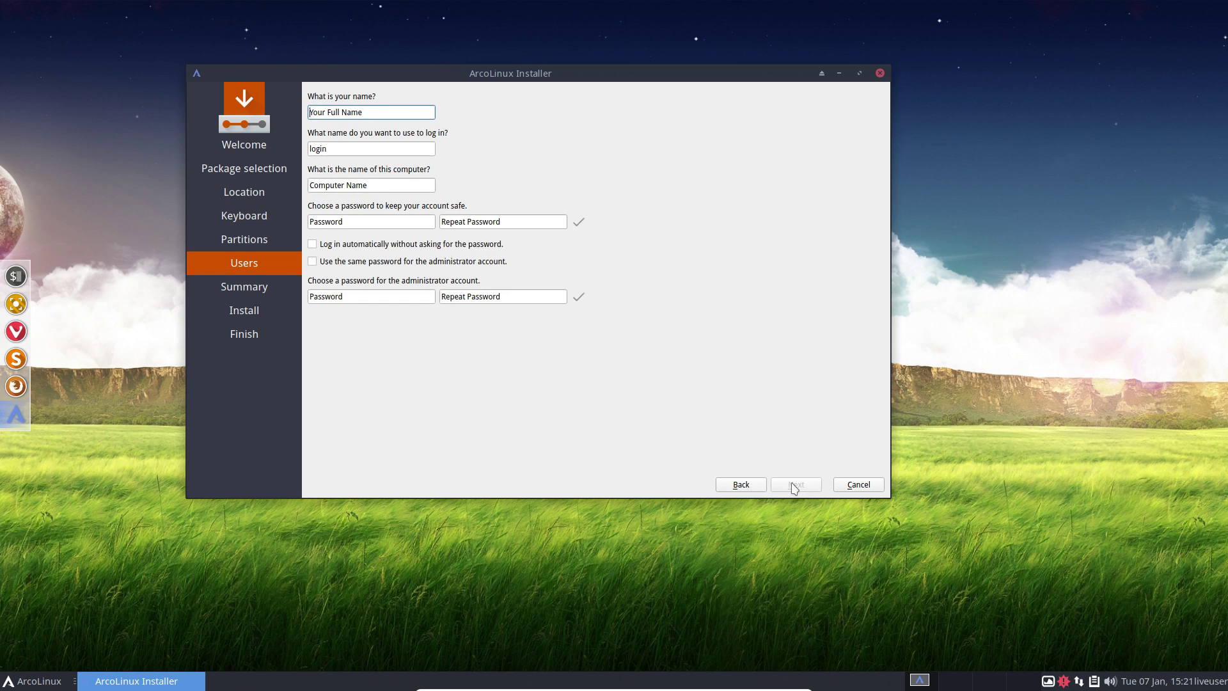
text(erik)
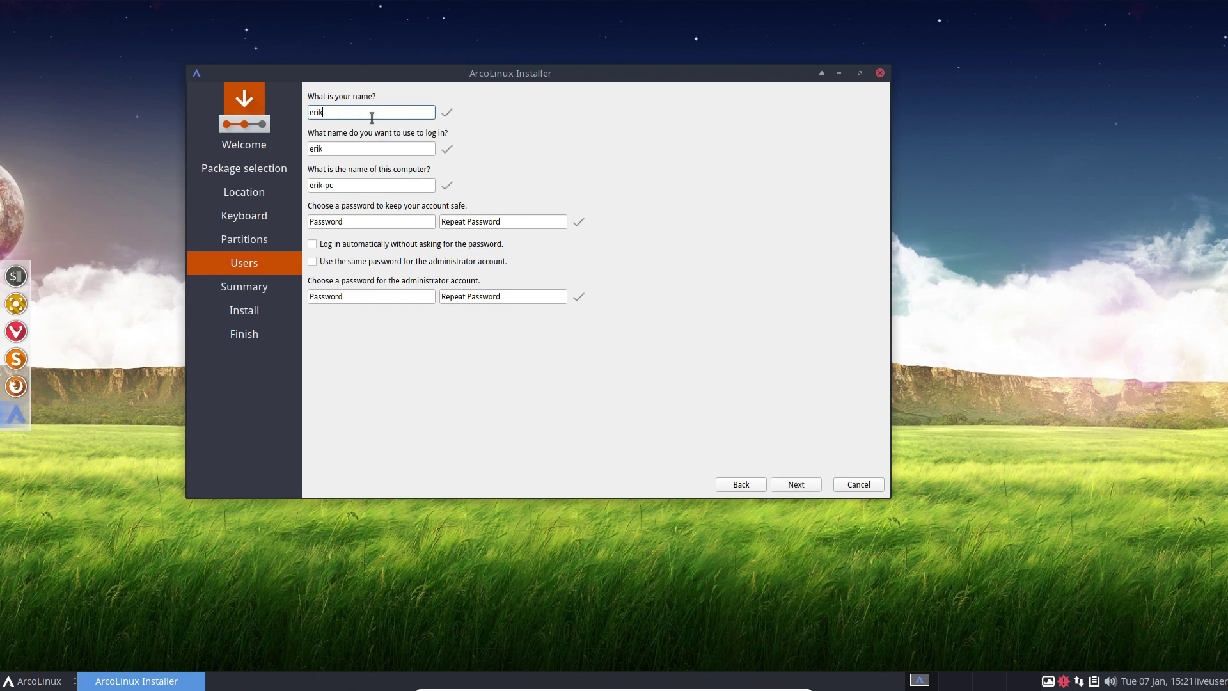
key(Tab)
key(Tab)
text(A)
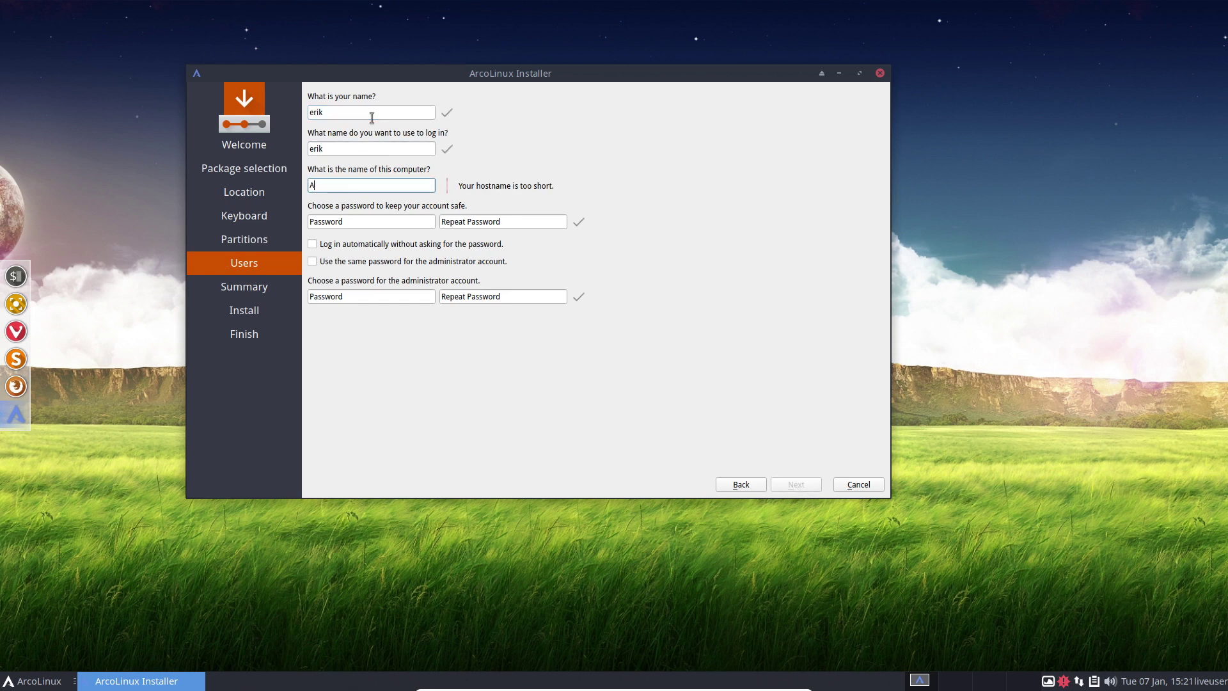
text(rcoLinux)
key(Tab)
text(test)
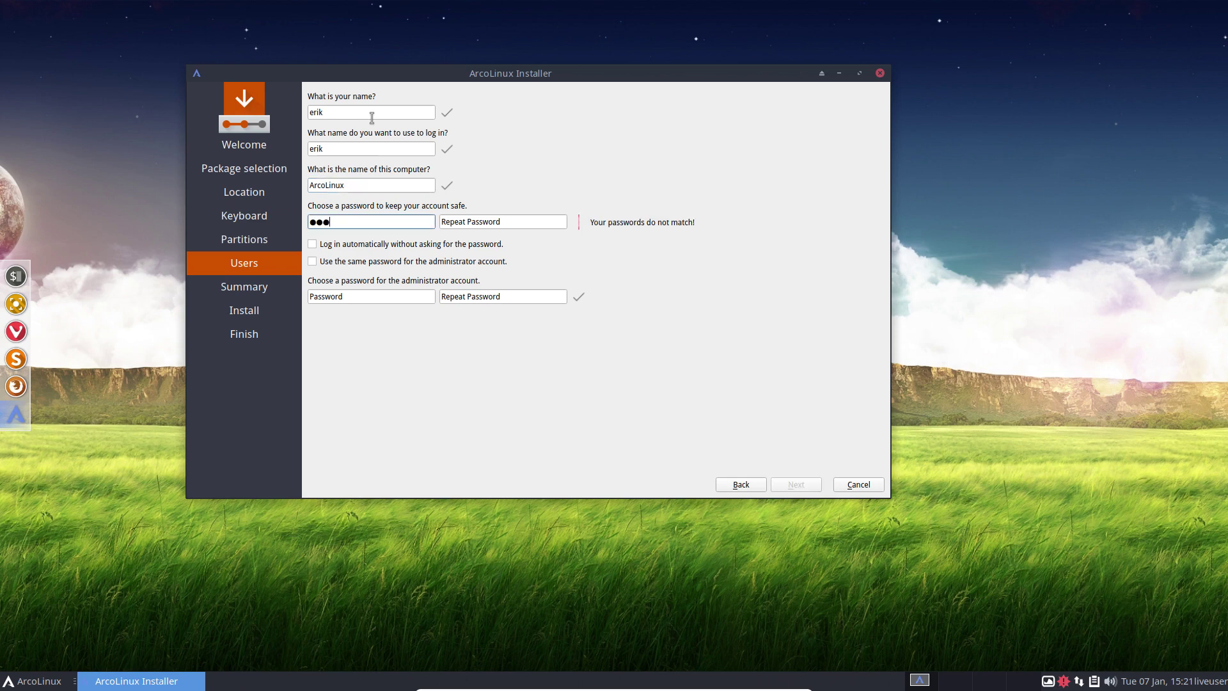
key(Tab)
text(test)
Step: Enable automatic login and the shared administrator password, then start the installation
key(Tab)
key(space)
key(Tab)
key(space)
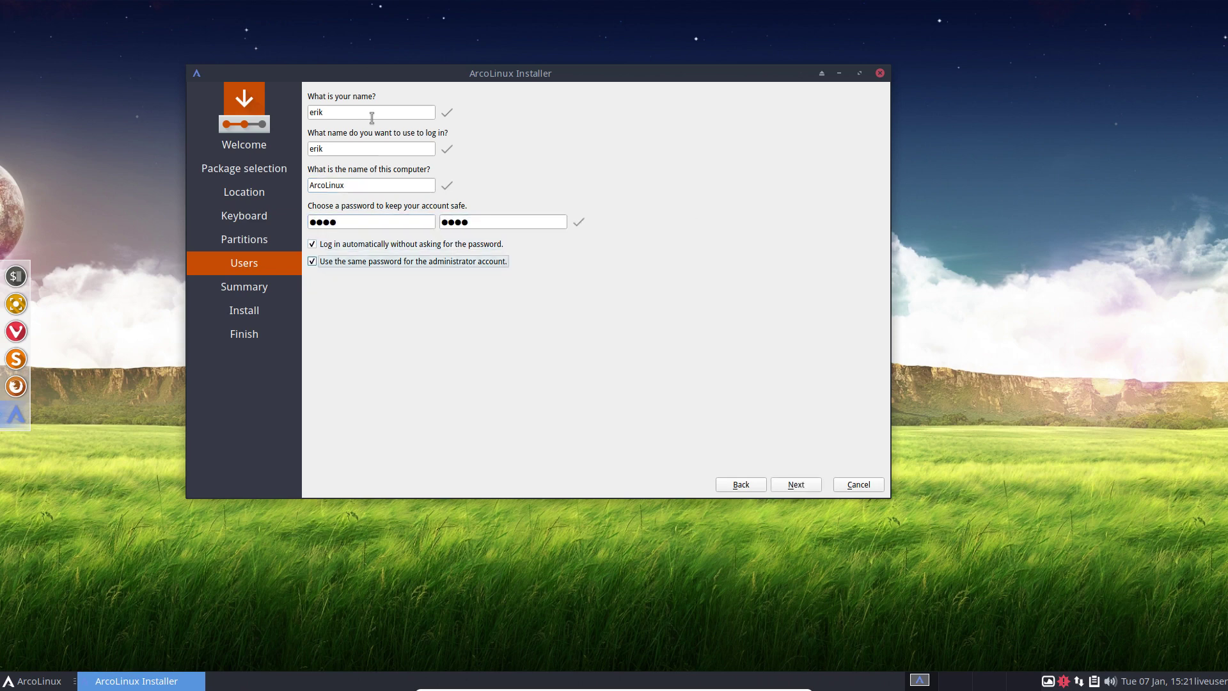
click(799, 486)
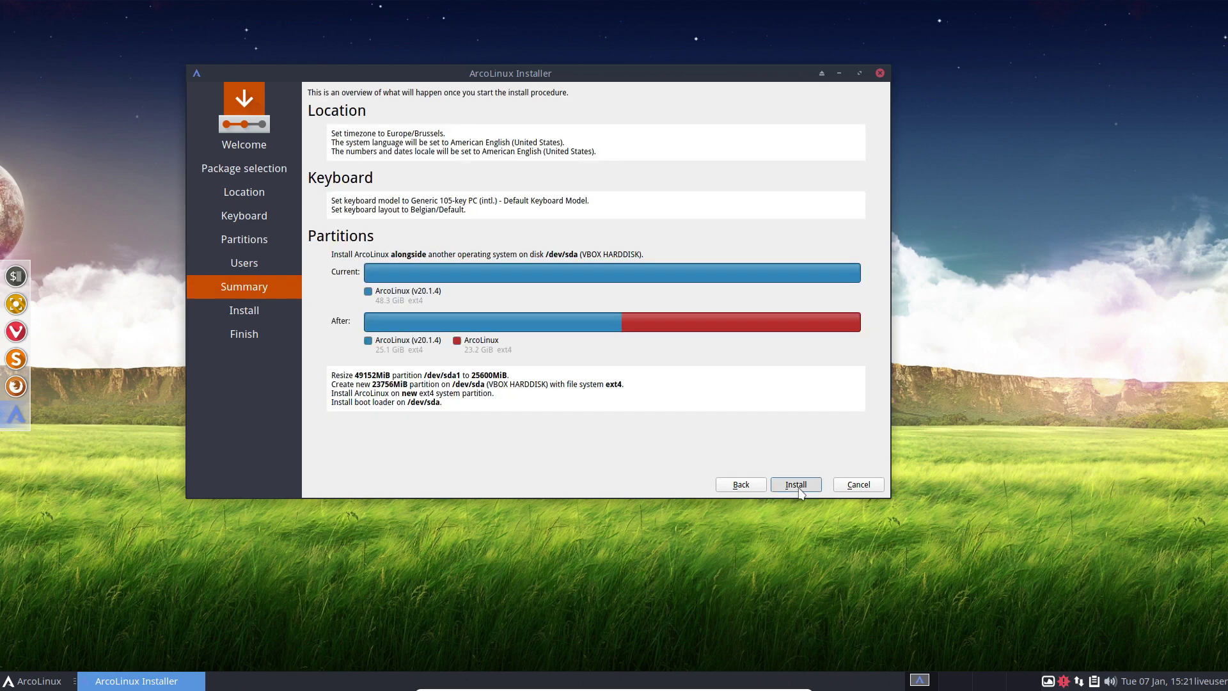
click(799, 488)
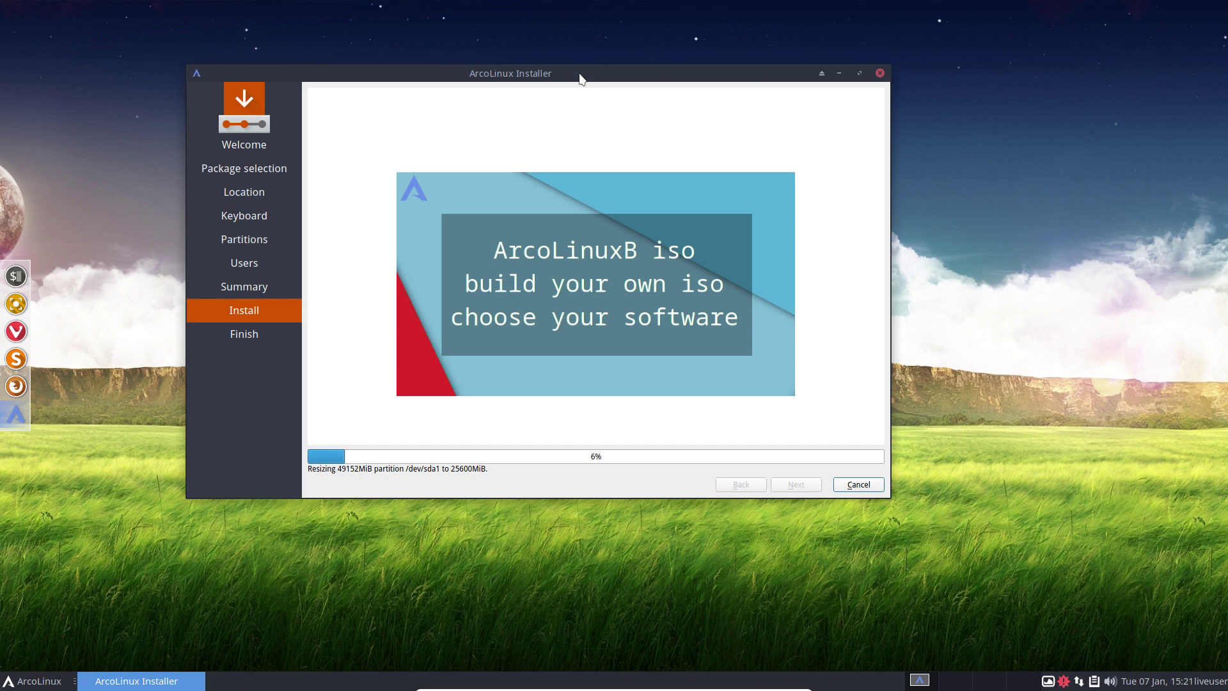
Step: Launch ArcoLinux Hello, which opens Vivaldi, and move its restored window over the installer
click(35, 682)
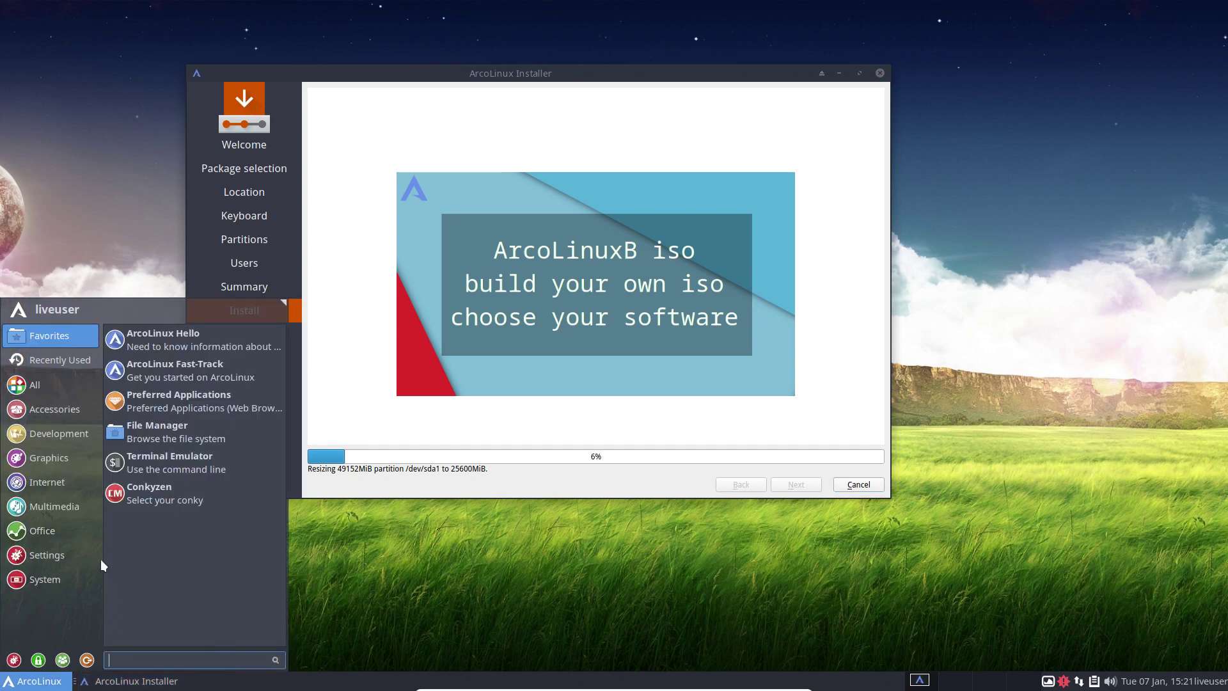
click(142, 350)
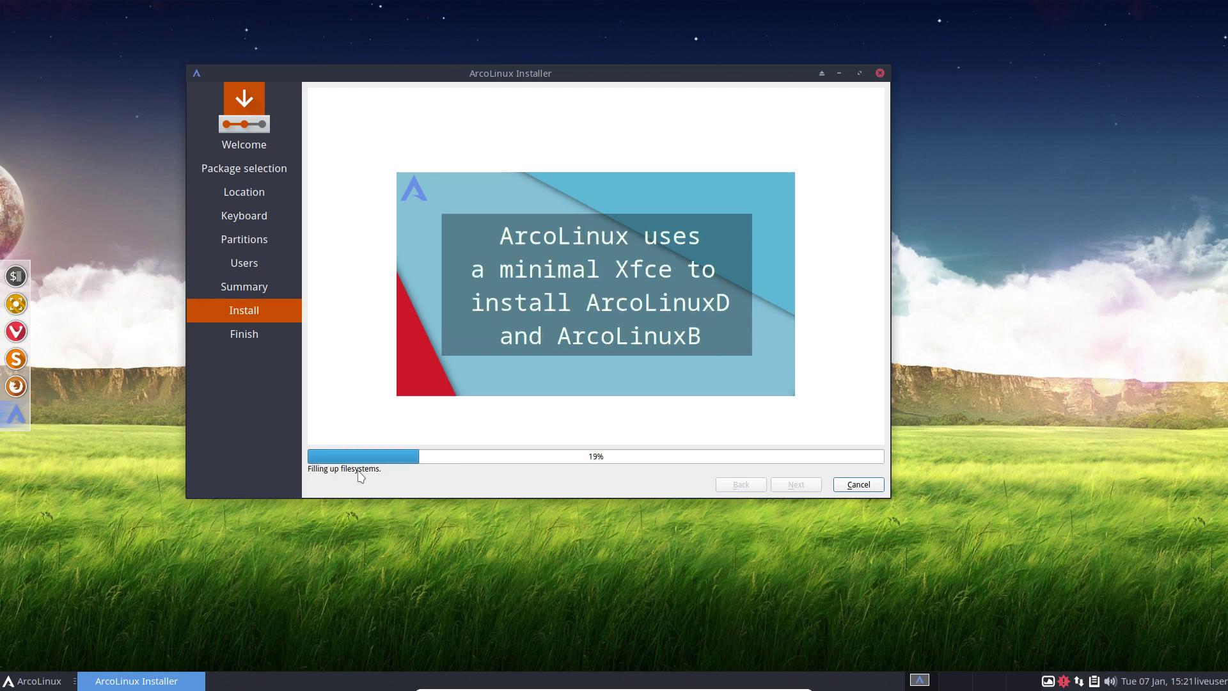
key(ctrl+alt+v)
drag(699, 28, 563, 35)
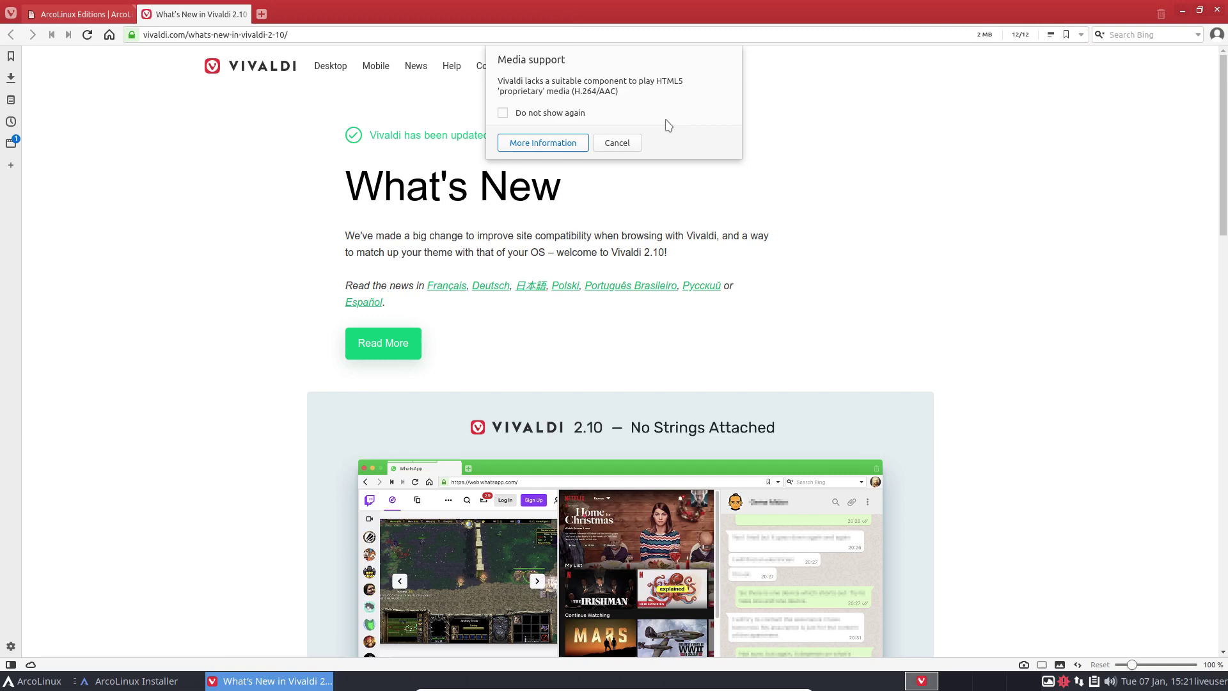
Step: Dismiss the media notice, make Vivaldi the default browser, and go to the arcolinux.info home page
click(632, 140)
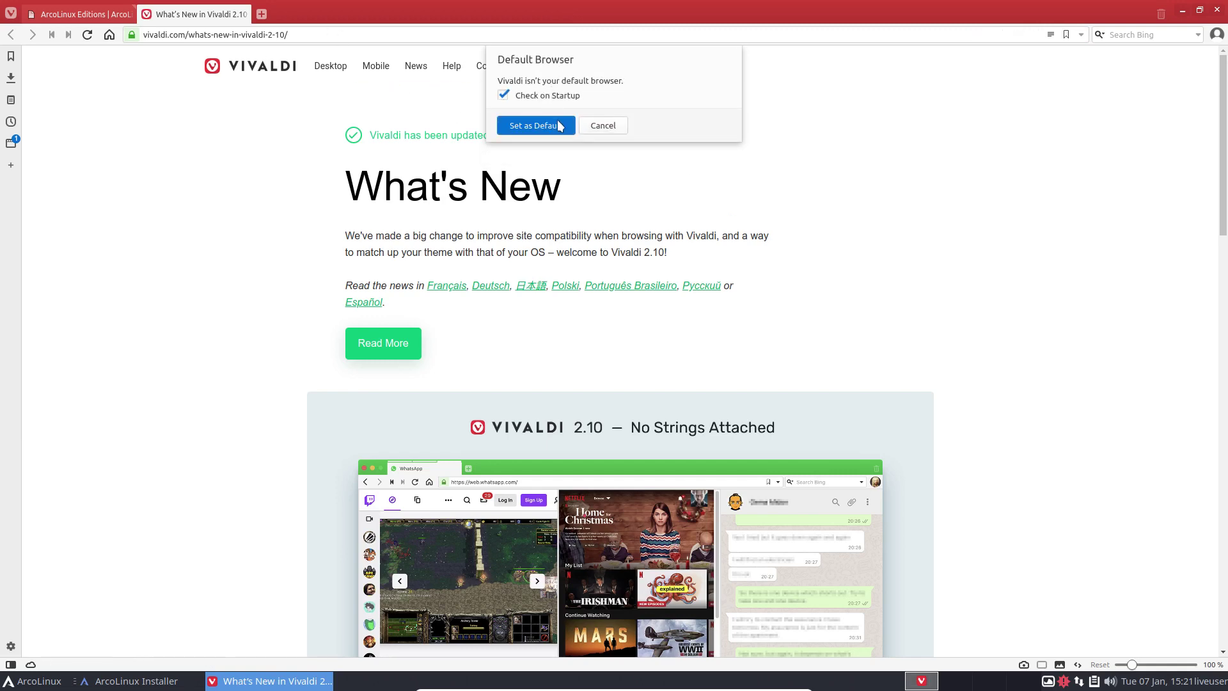
click(536, 126)
click(242, 14)
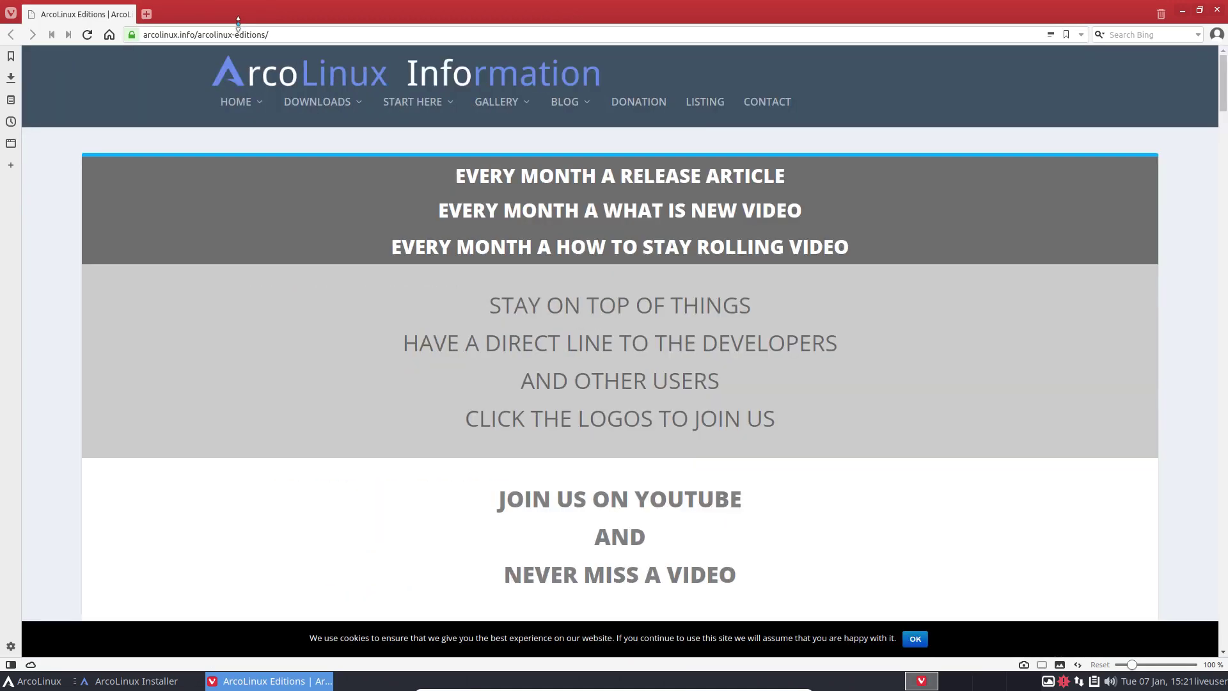
click(239, 102)
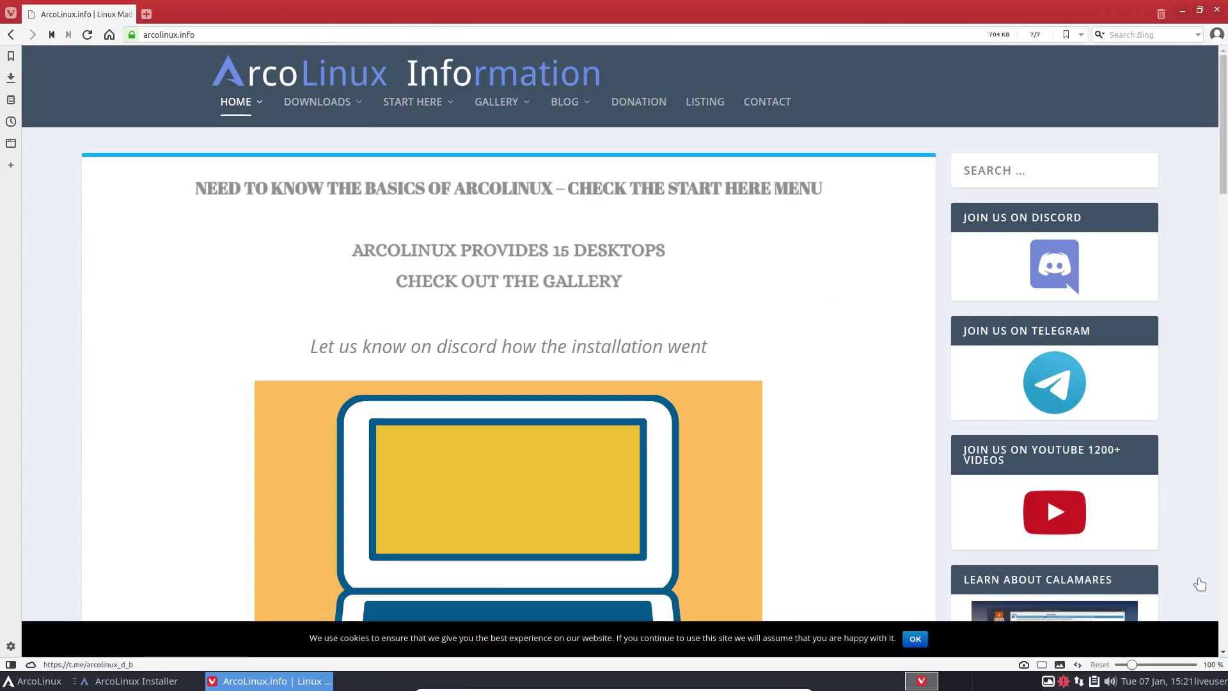
scroll(1087, 615, down, 9)
scroll(1037, 484, up, 5)
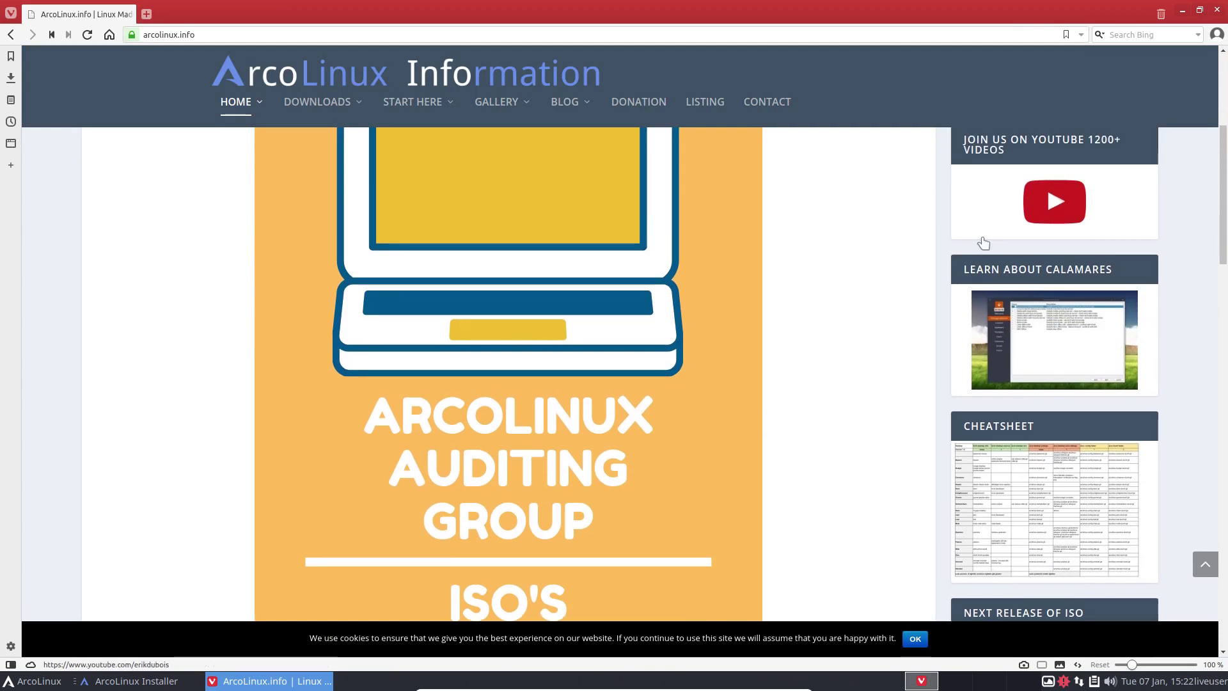
Step: Open the Calamares Series article and scroll through it
click(1067, 342)
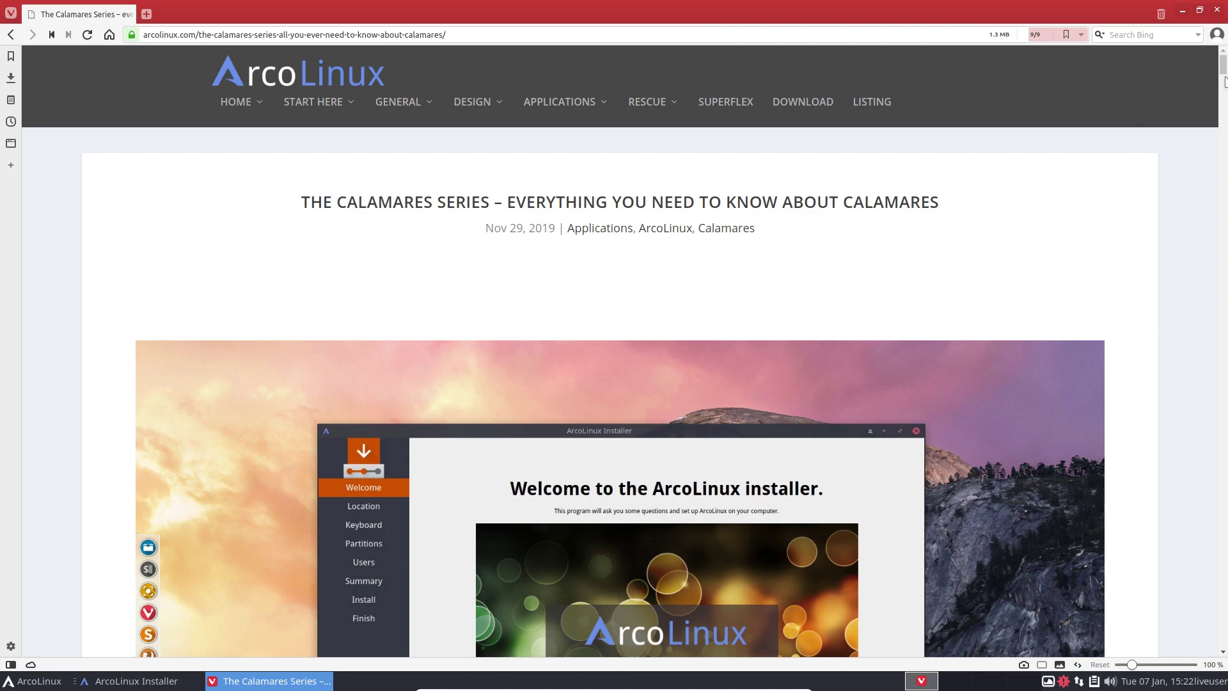
click(1225, 273)
click(1224, 317)
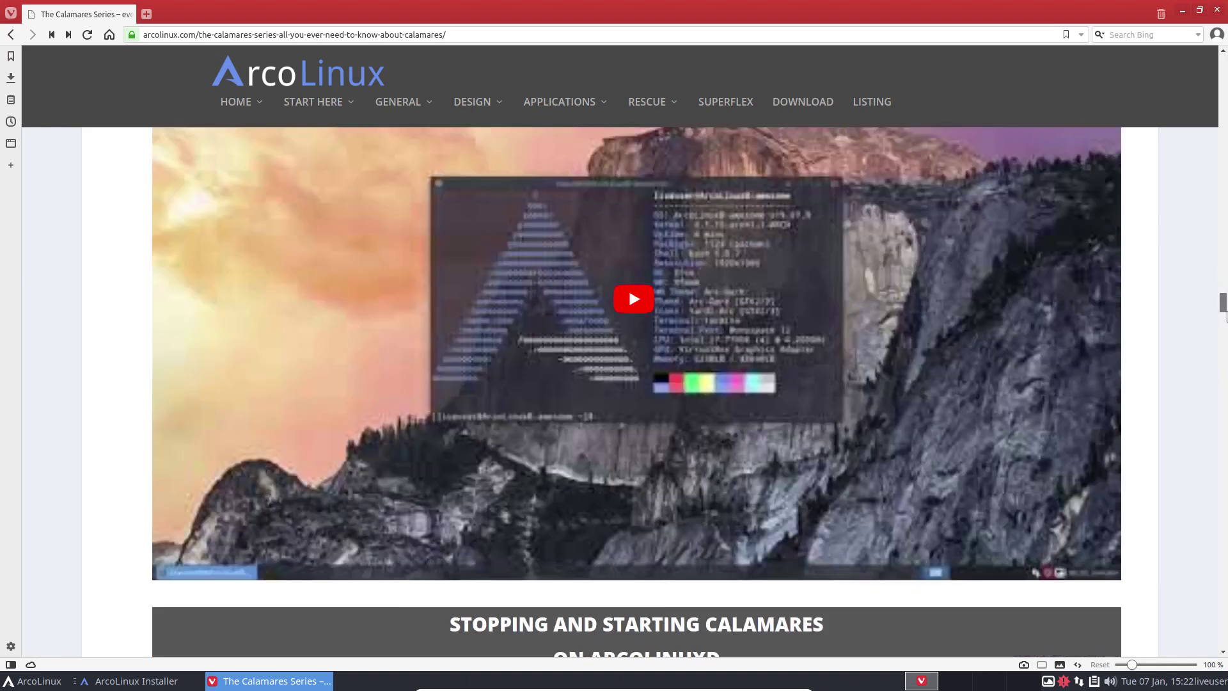
click(1225, 349)
drag(1225, 339, 1225, 490)
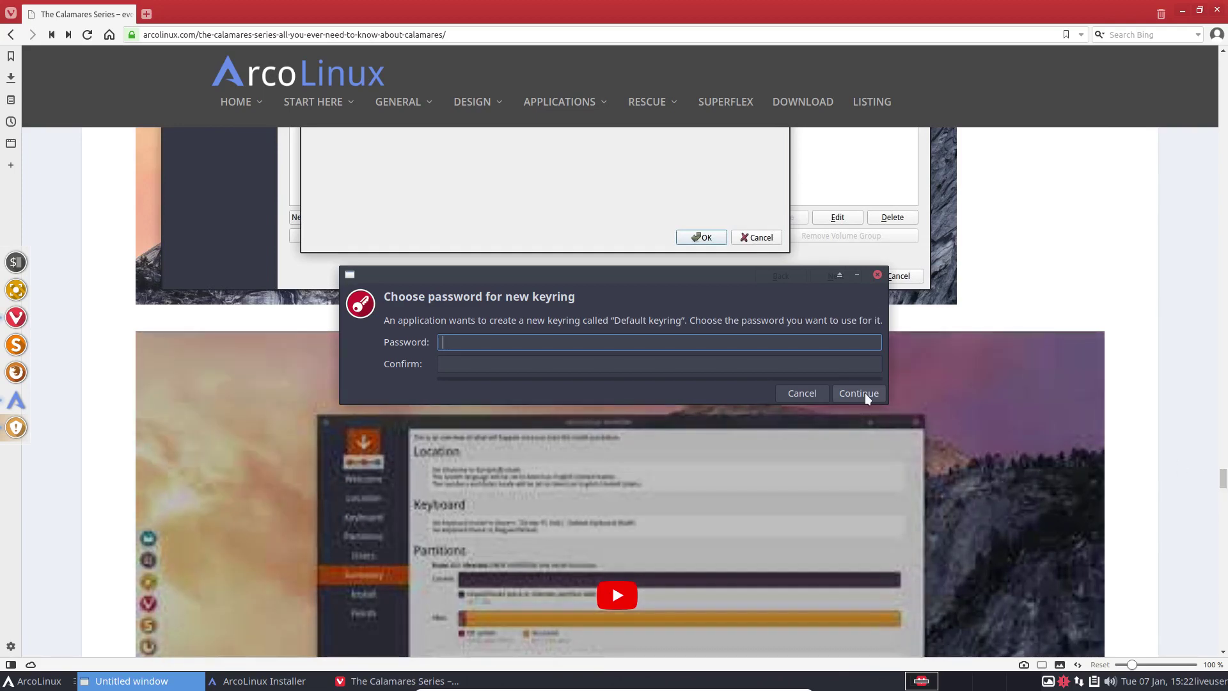
Step: Skip the keyring password, accept unencrypted password storage, and quit Vivaldi
click(859, 393)
click(1009, 352)
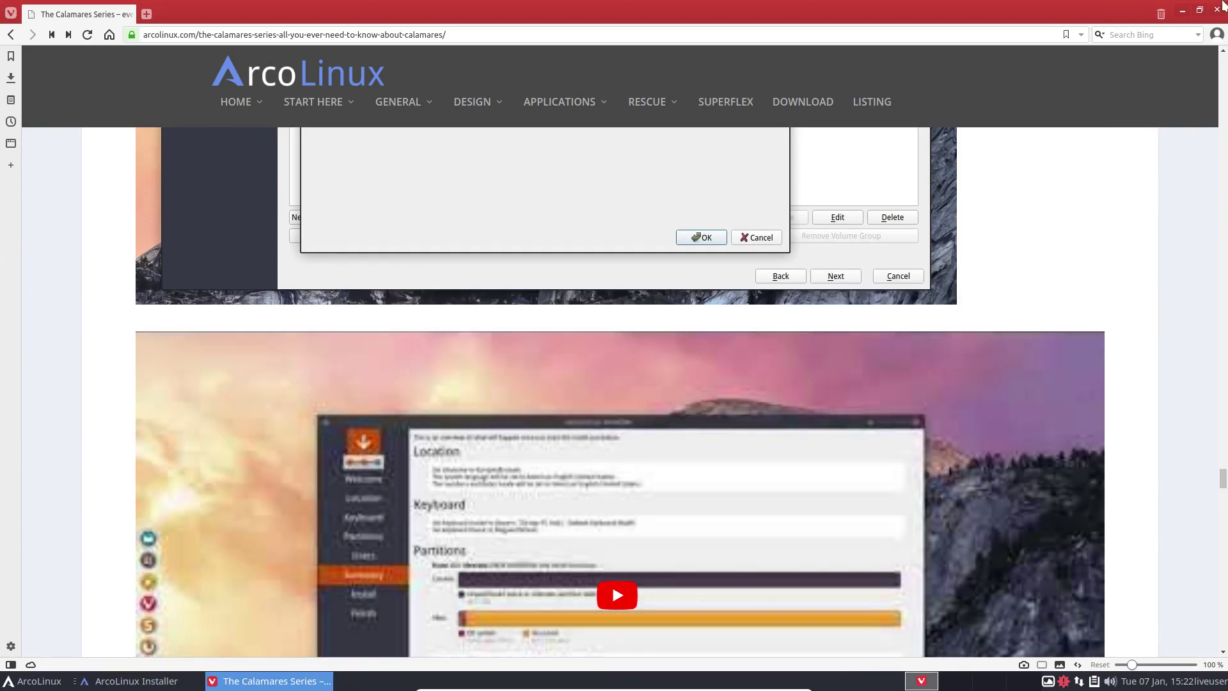
click(1218, 11)
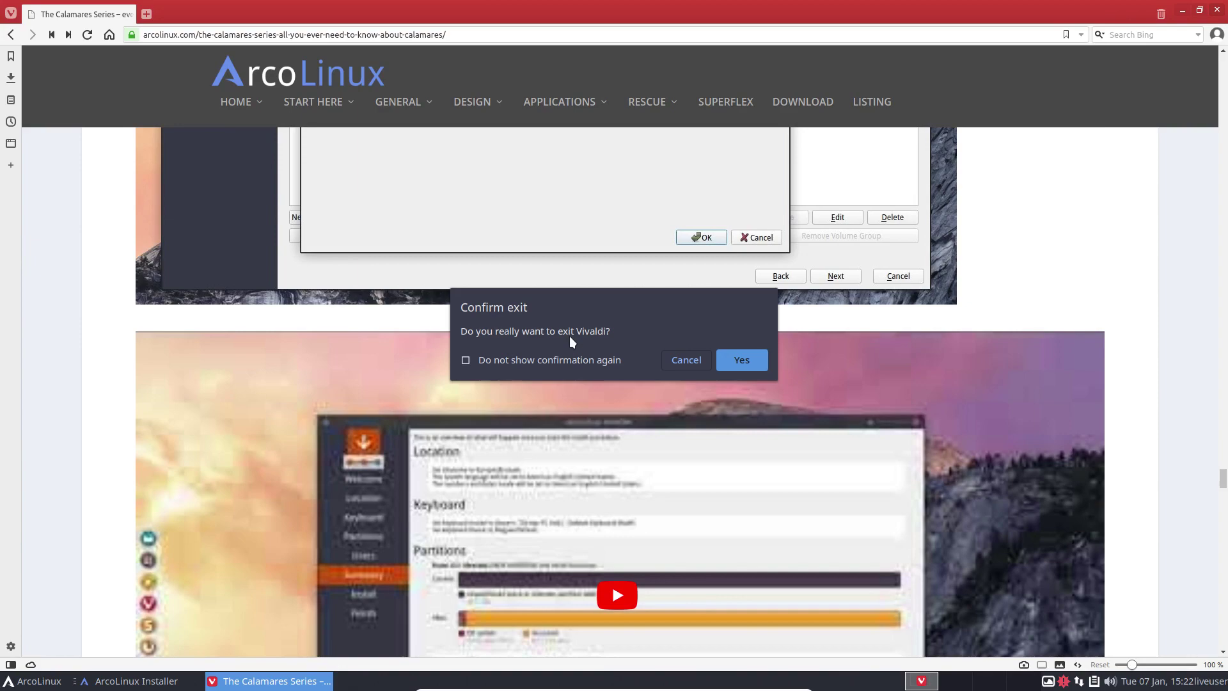
click(752, 363)
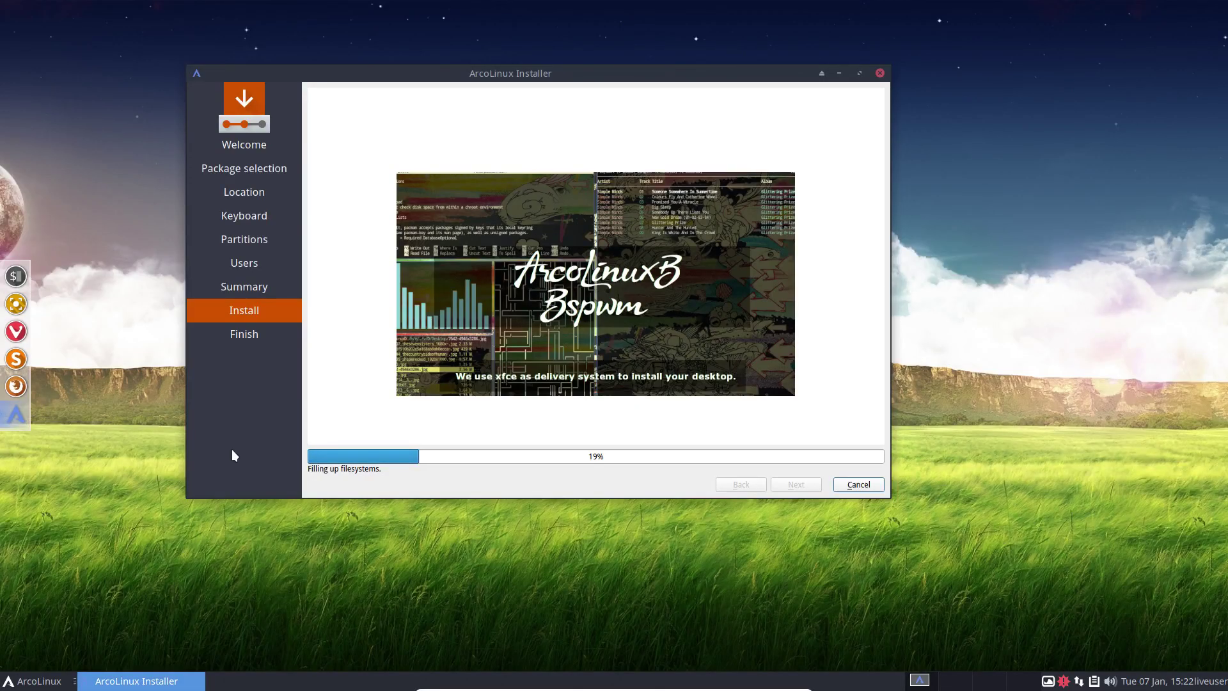
Step: Launch ArcoLinux Fast-Track and permanently dismiss the media support notice
click(33, 681)
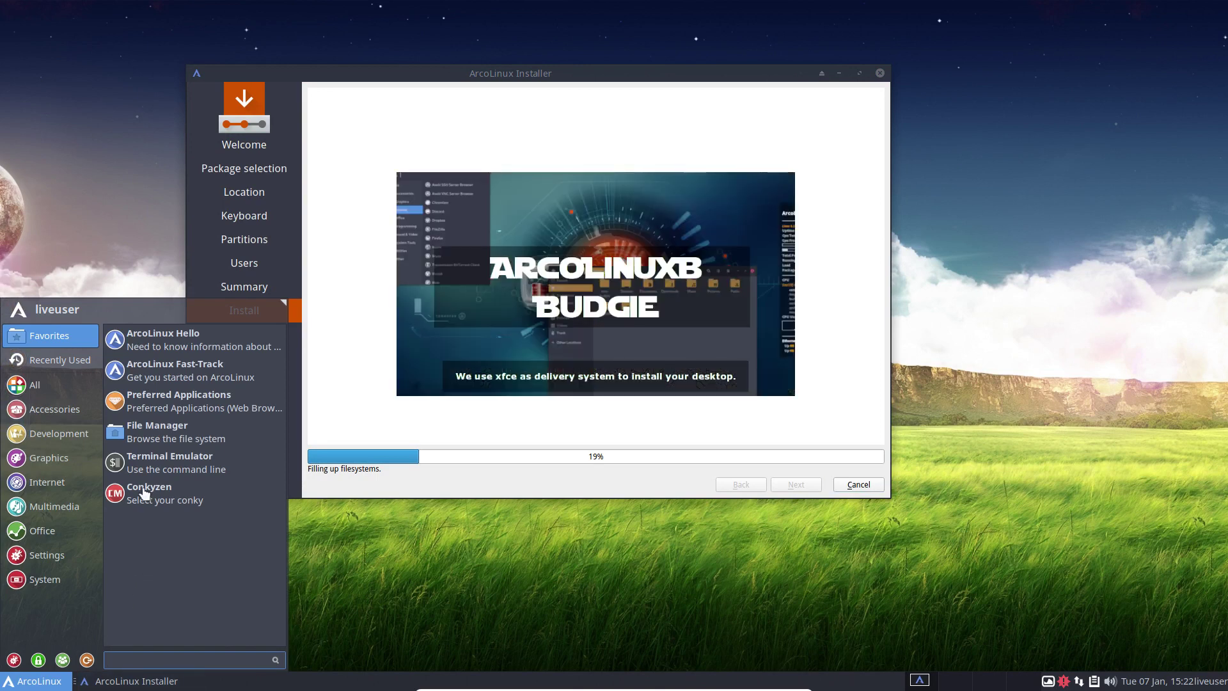
click(205, 377)
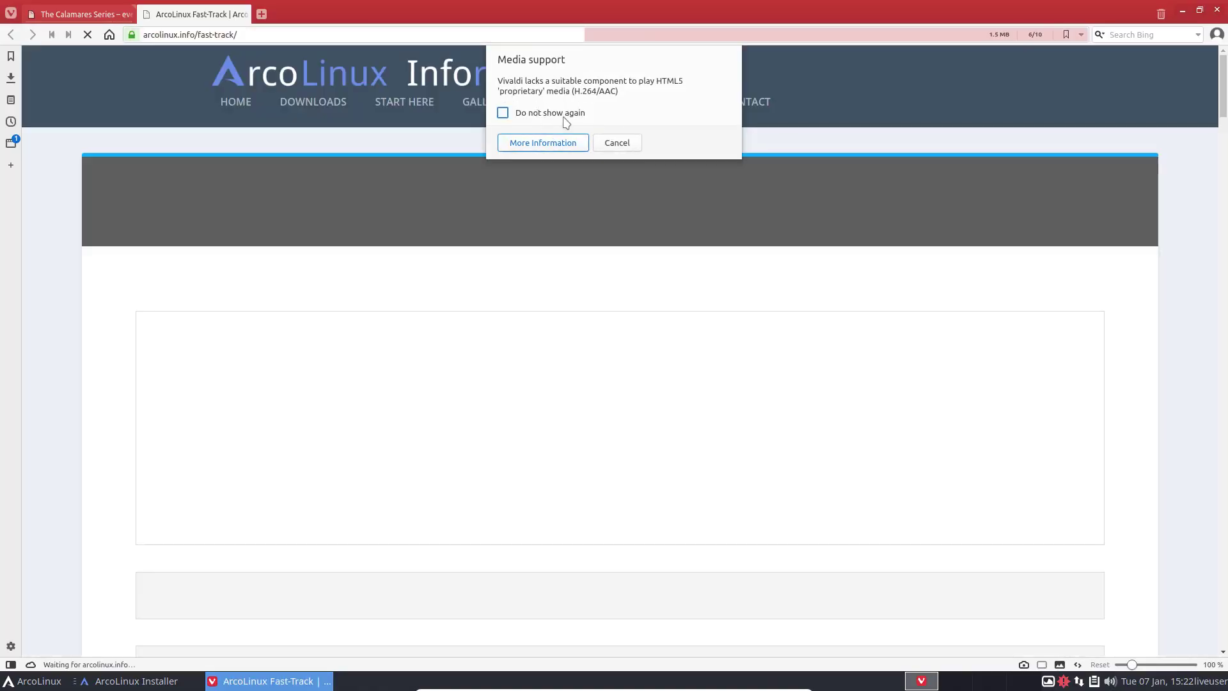
click(503, 112)
click(617, 143)
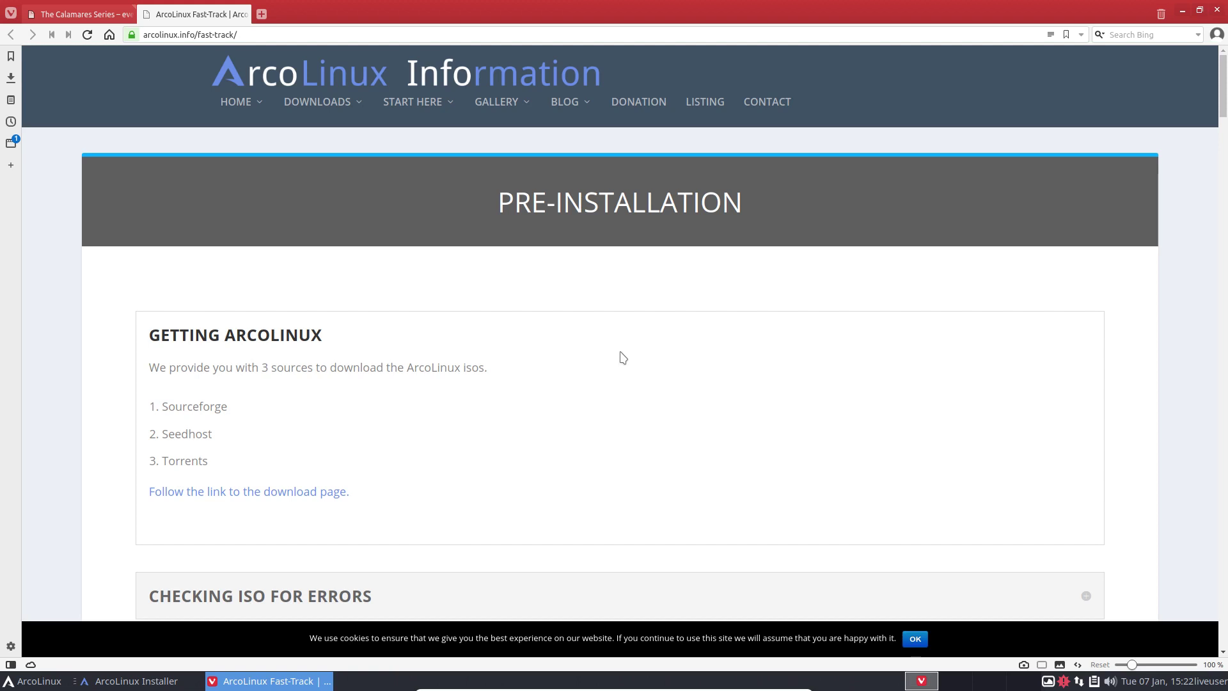
Step: Scroll the fast-track page and expand the BIOS/UEFI and NVIDIA sections
scroll(622, 356, down, 3)
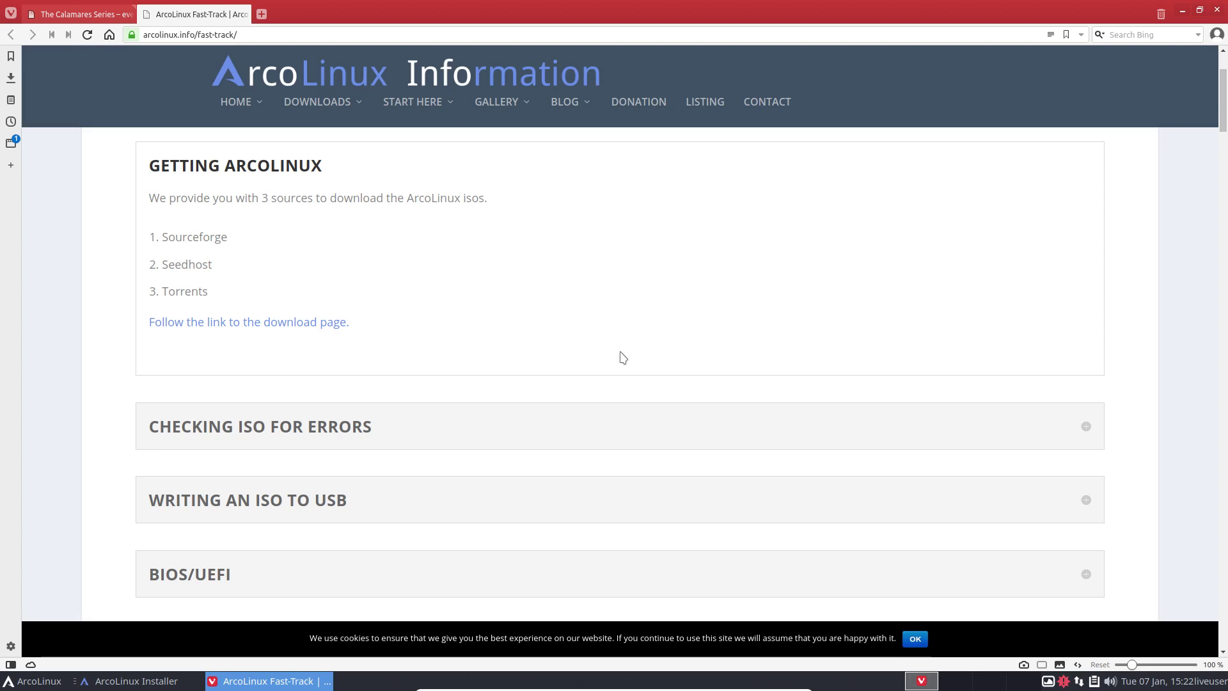
scroll(622, 357, down, 3)
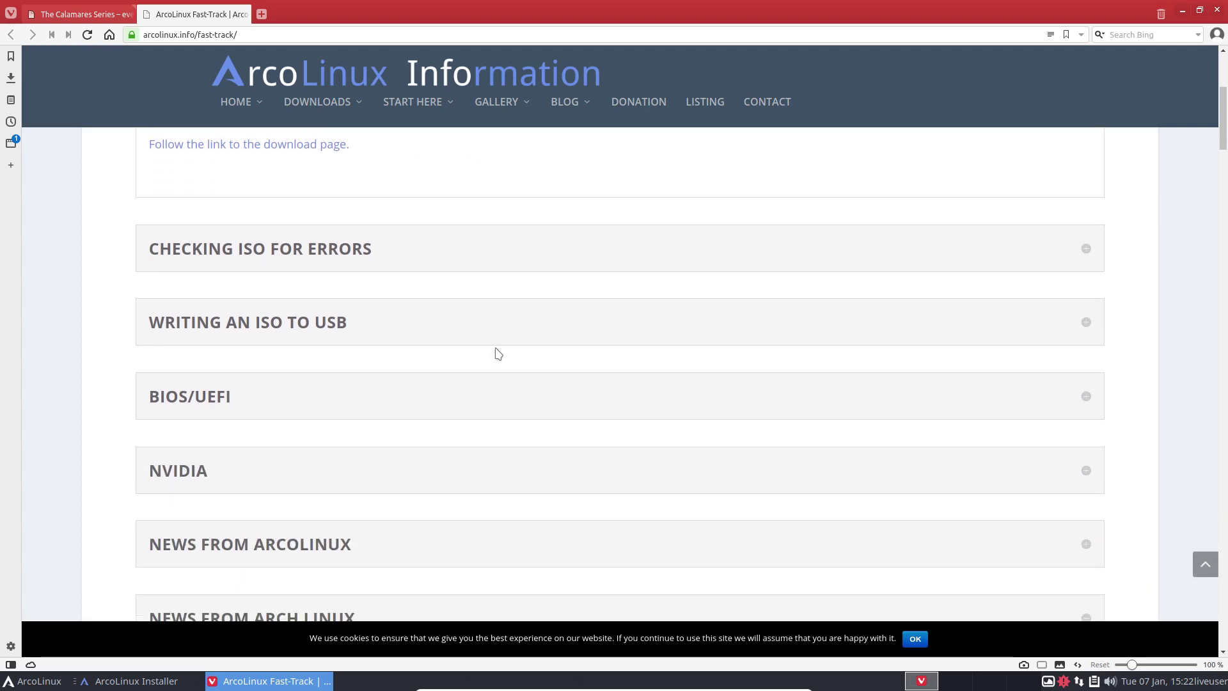
scroll(473, 352, down, 2)
click(172, 304)
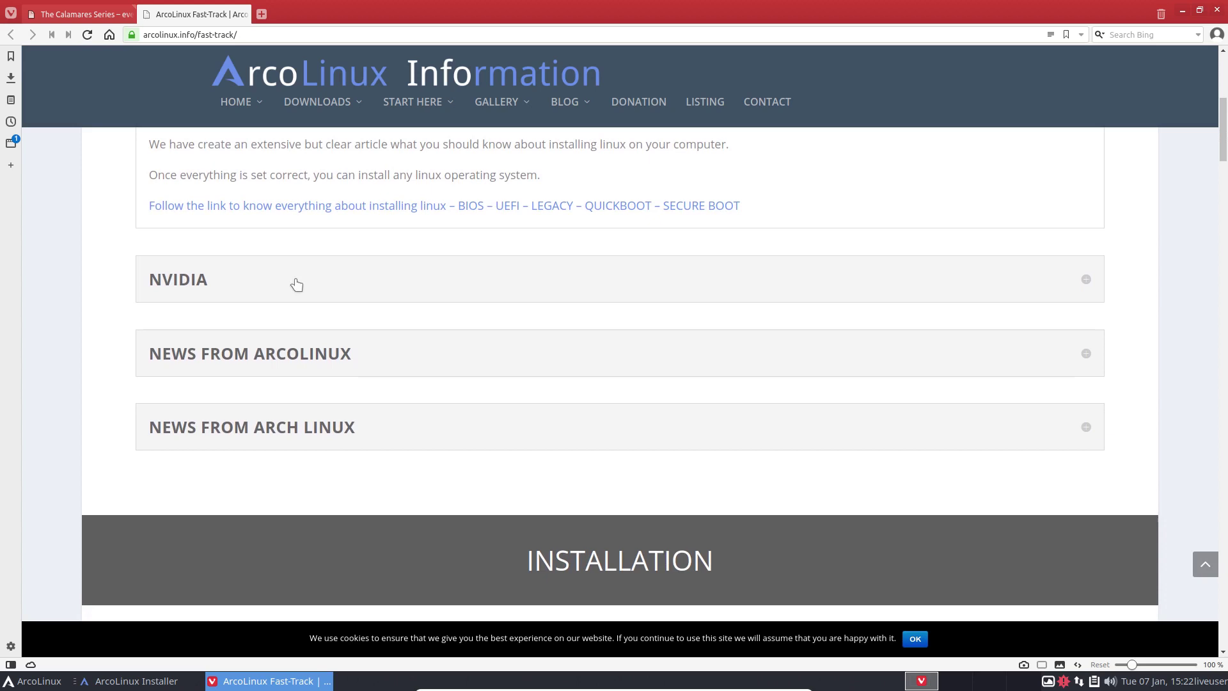
scroll(296, 284, up, 1)
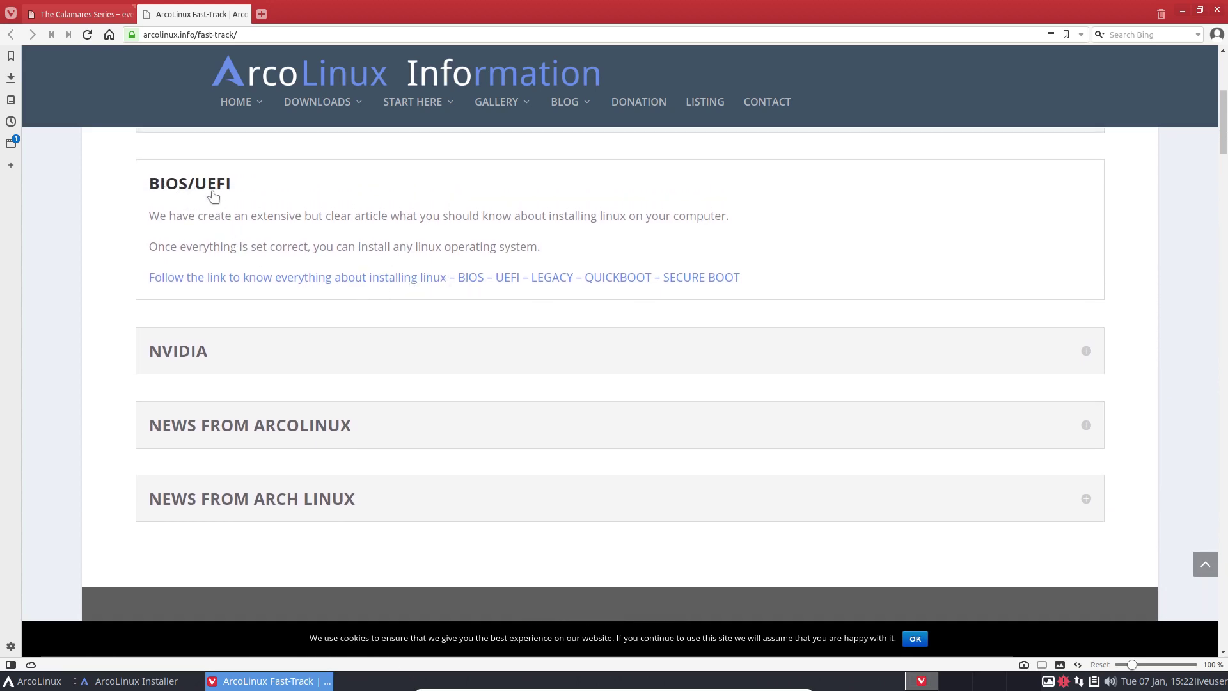
click(218, 350)
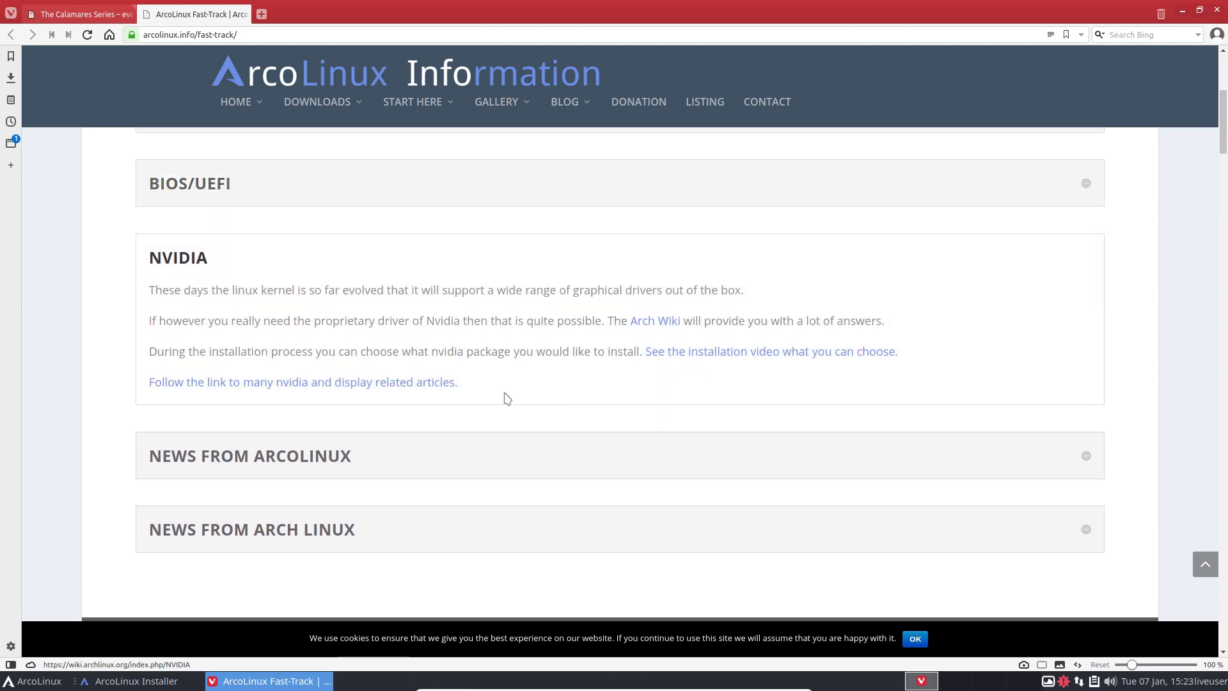
Step: Read through the NVIDIA notes, then close Vivaldi and confirm with Yes
scroll(493, 539, down, 3)
scroll(494, 539, down, 8)
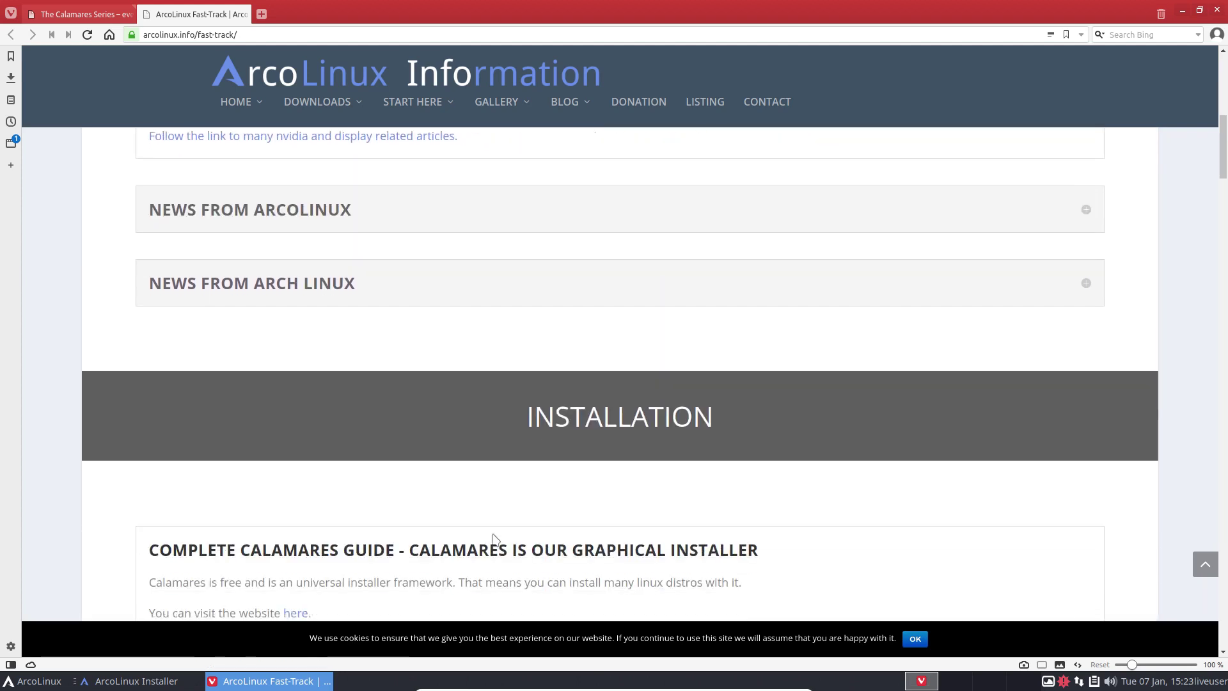
scroll(493, 539, down, 9)
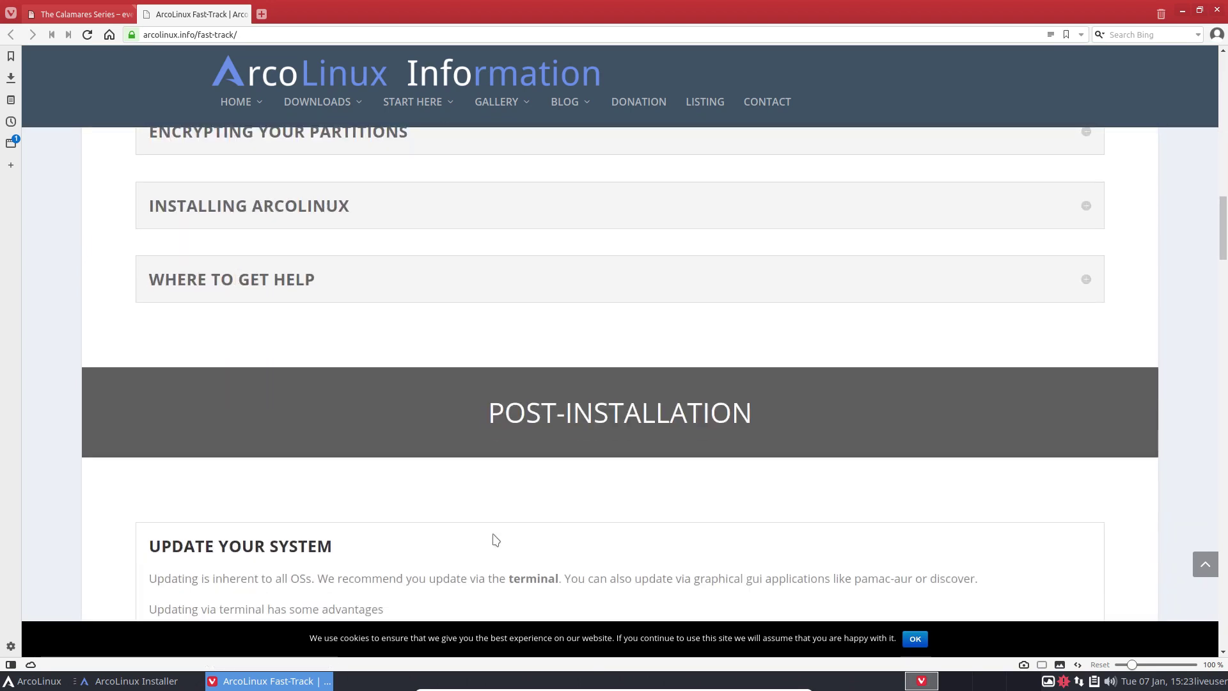
scroll(495, 540, down, 12)
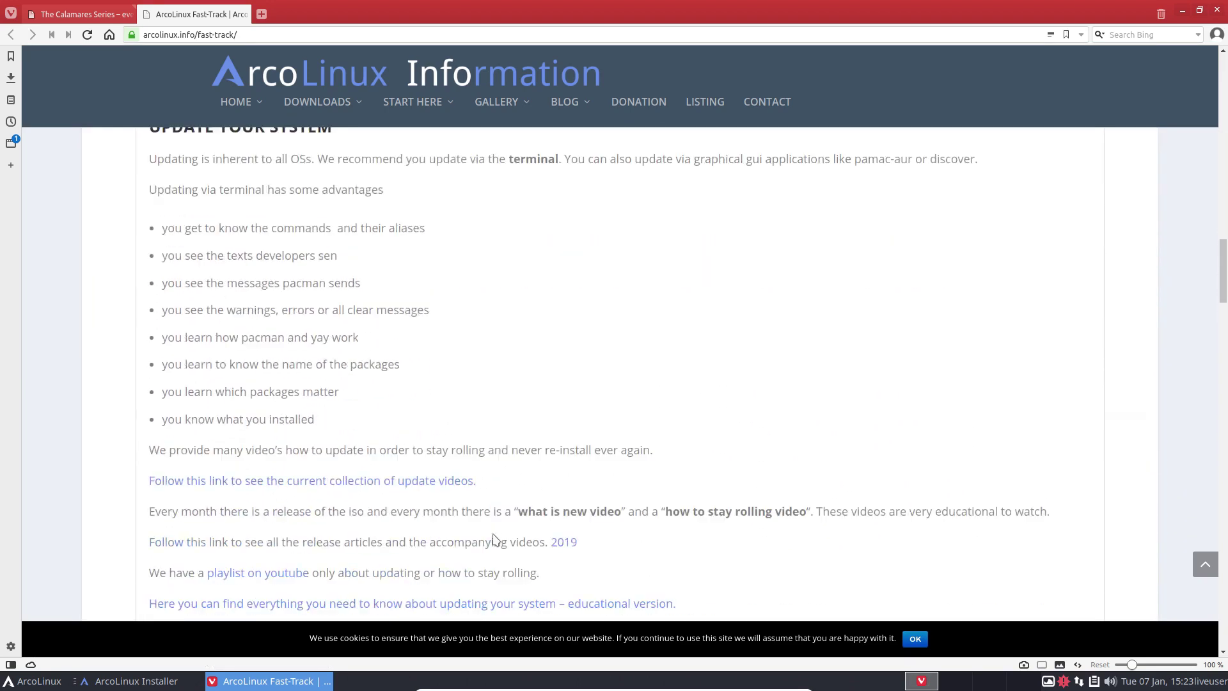
scroll(493, 539, down, 4)
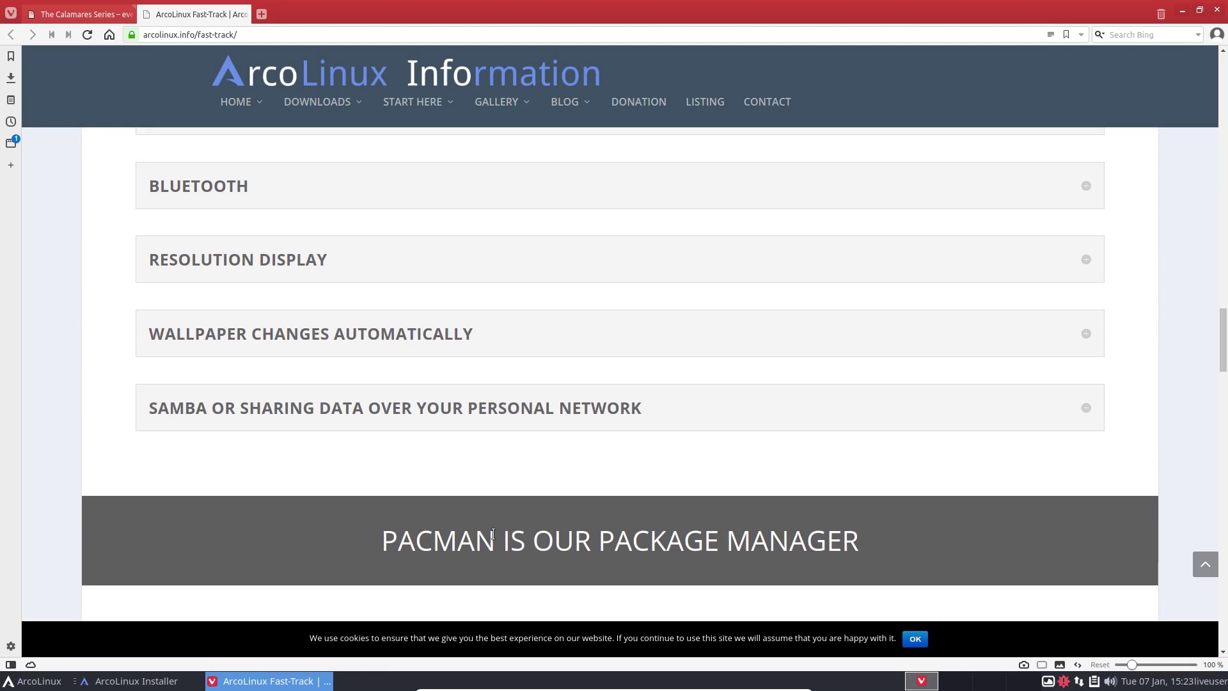
click(1216, 10)
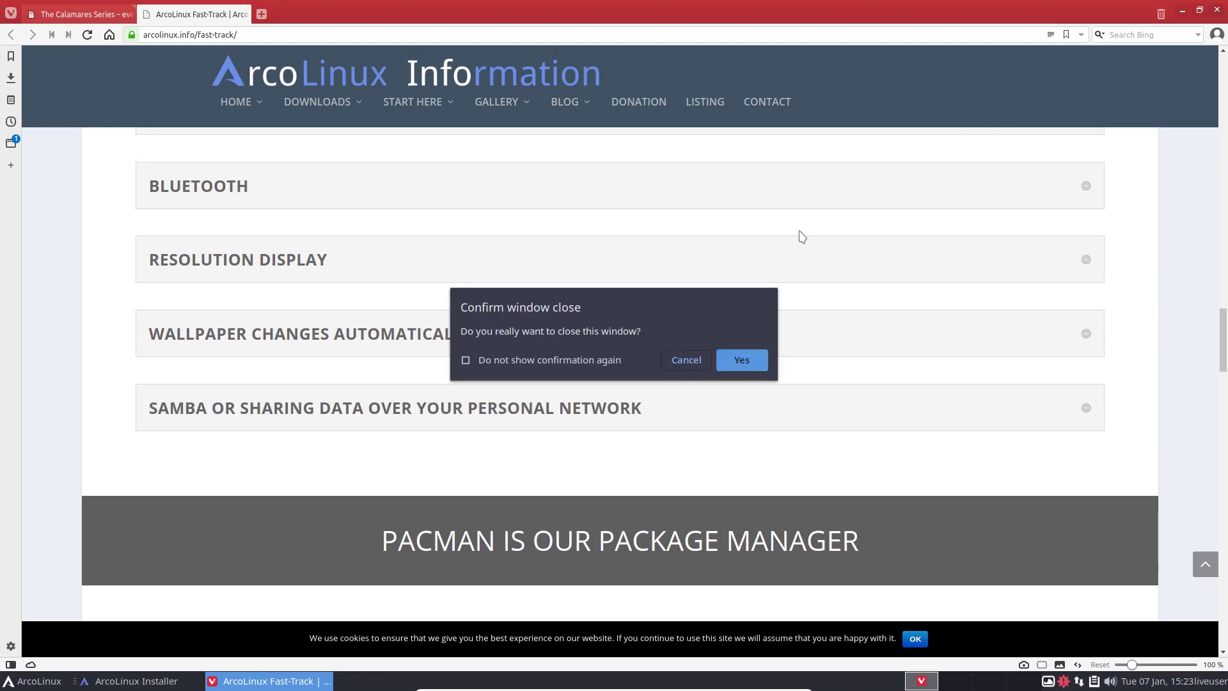
click(733, 362)
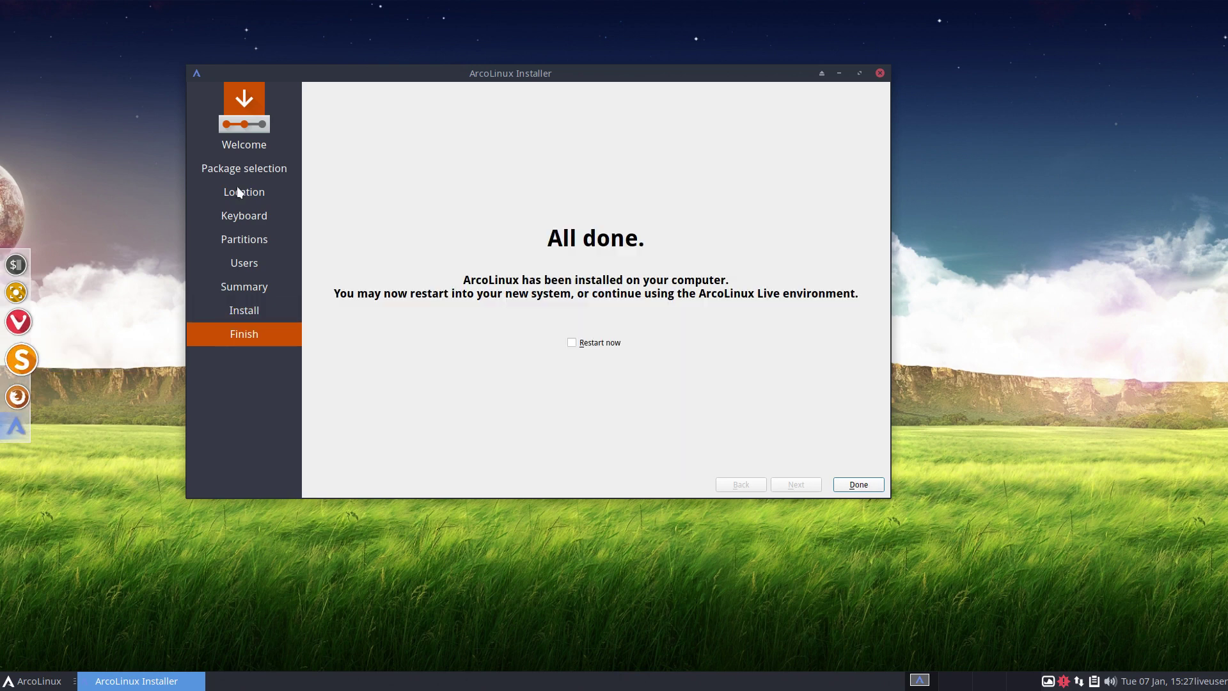
Step: Click Done on the All done page with Restart now checked to reboot
click(855, 484)
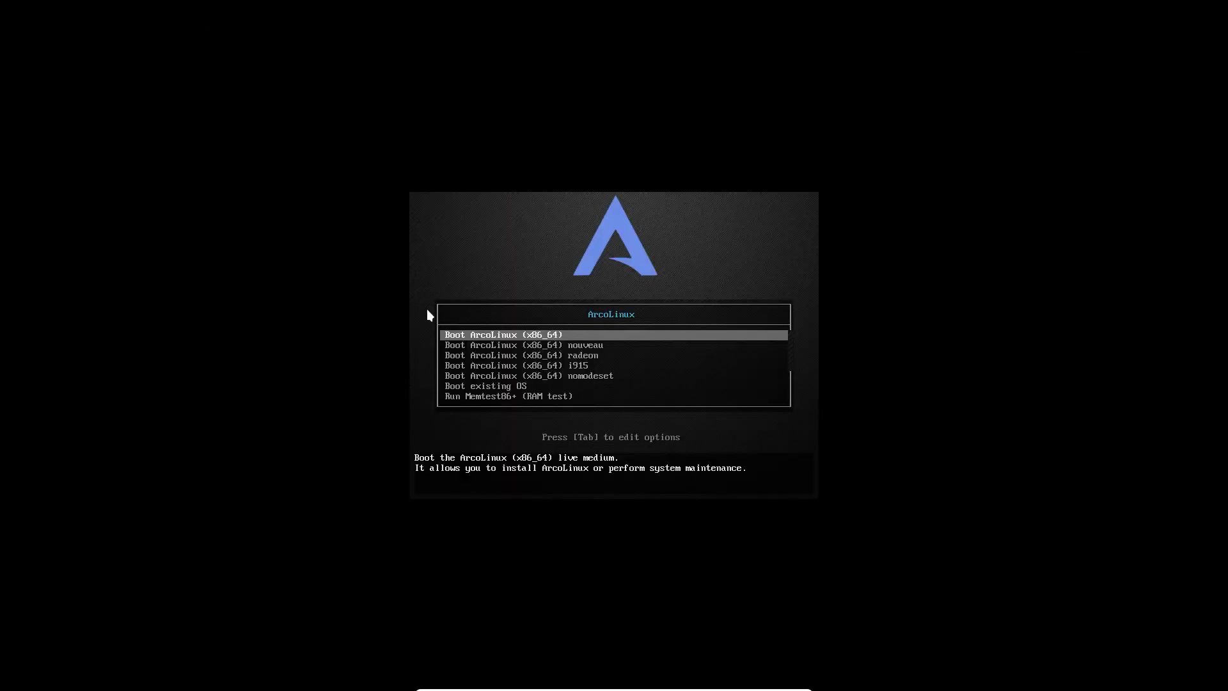
Step: Choose Boot existing OS to start the installed ArcoLinux v20.1.4
key(Down)
key(Down)
key(Down)
key(Down)
key(Down)
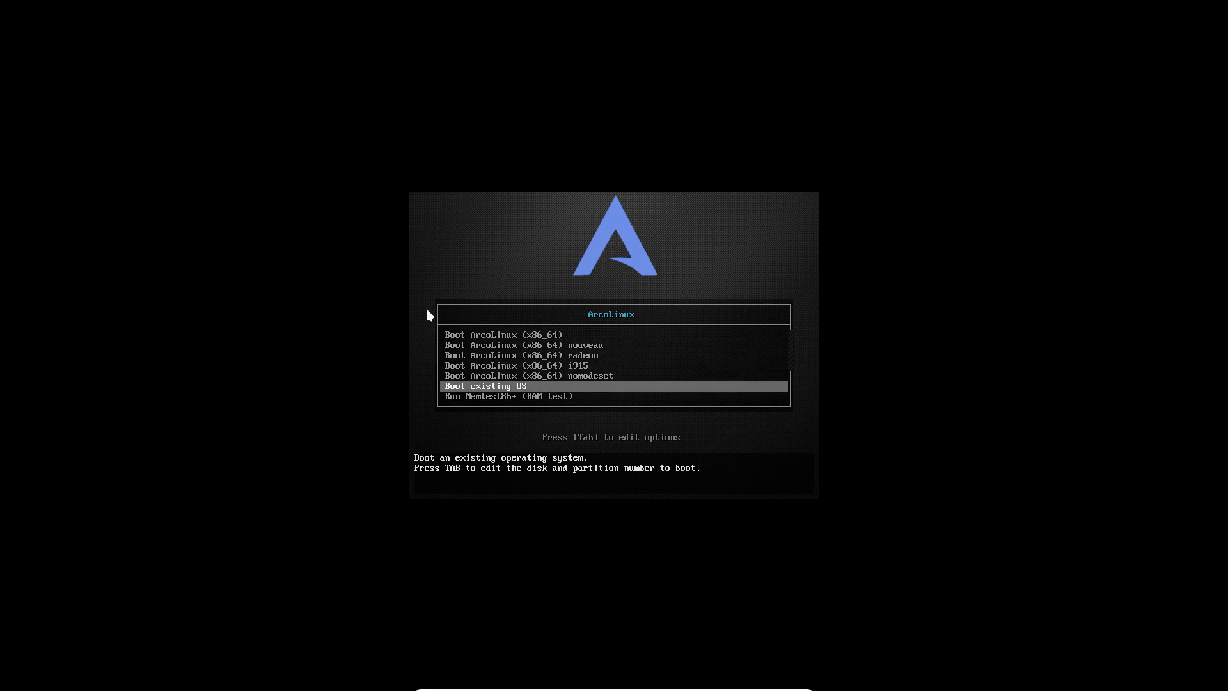
key(Return)
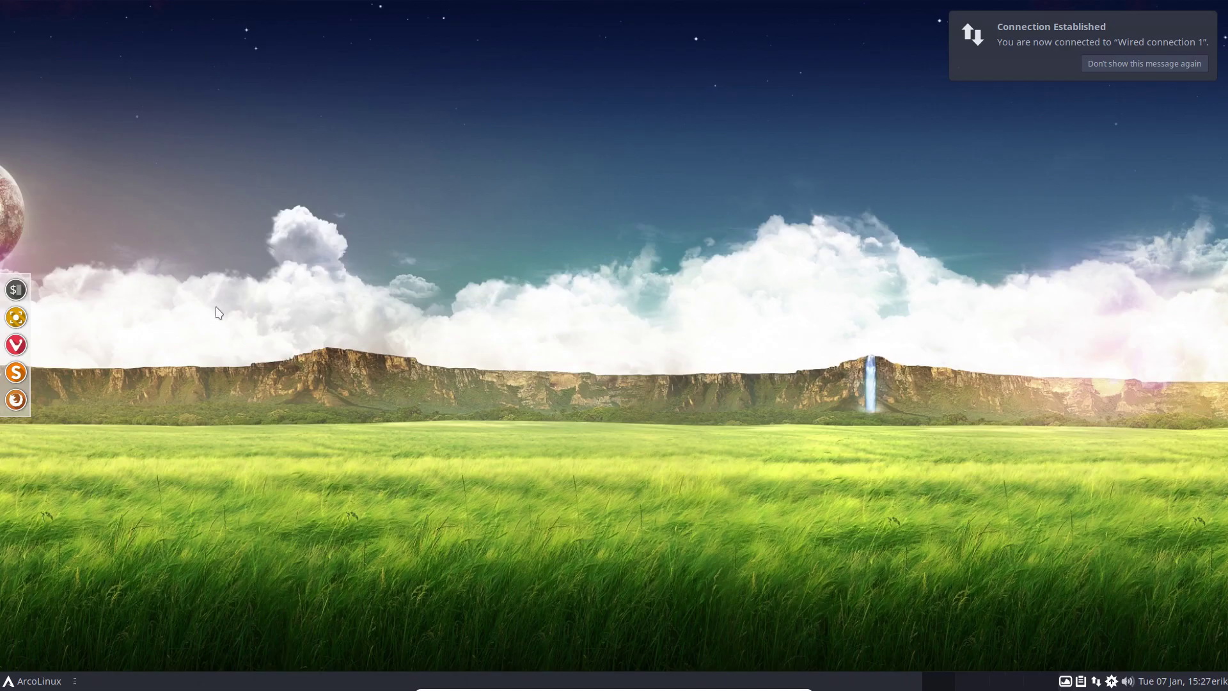
key(super+e)
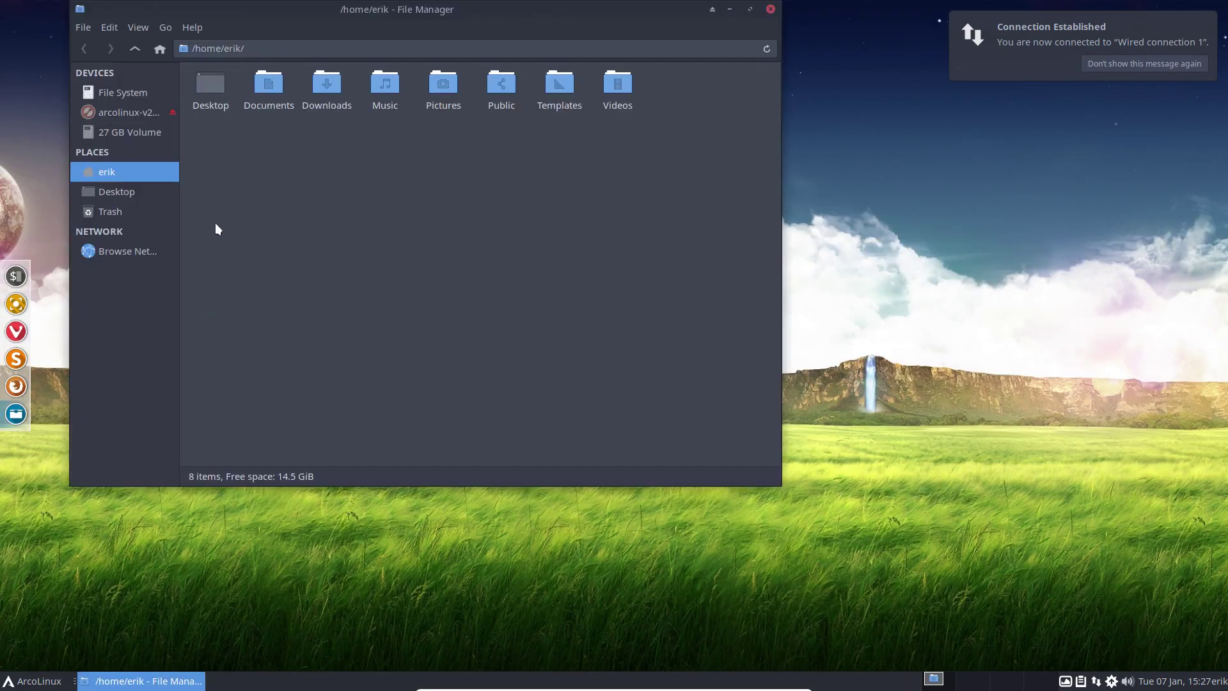
click(137, 91)
double_click(236, 94)
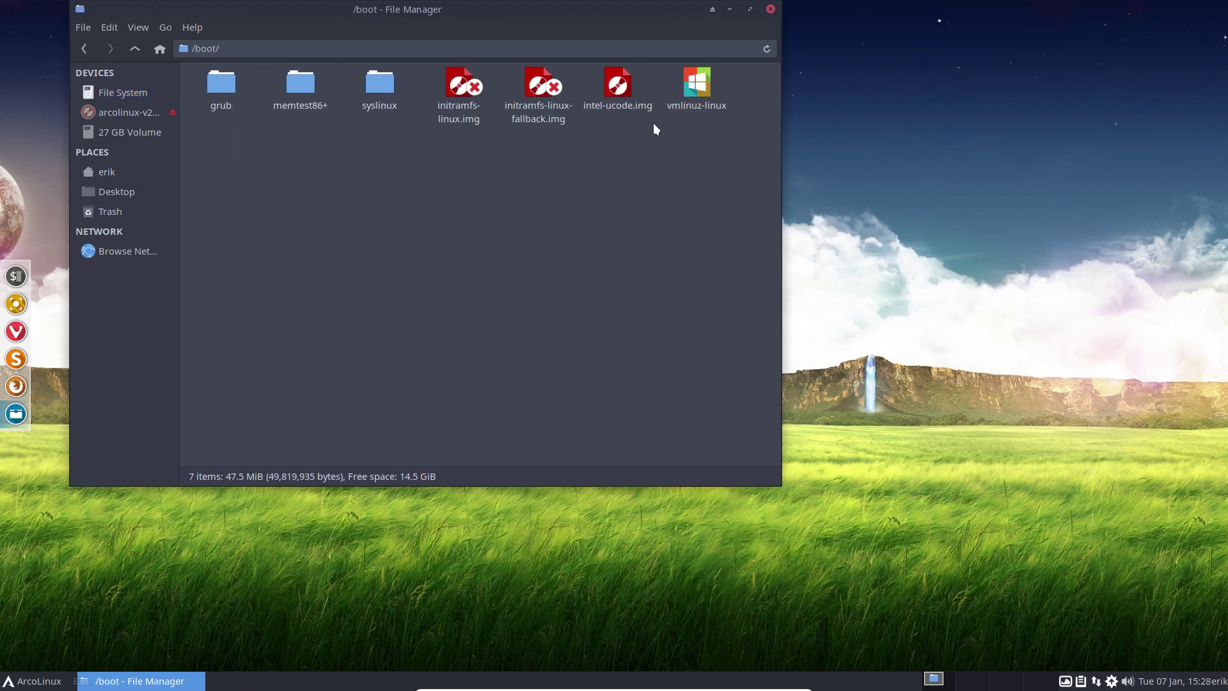
click(770, 9)
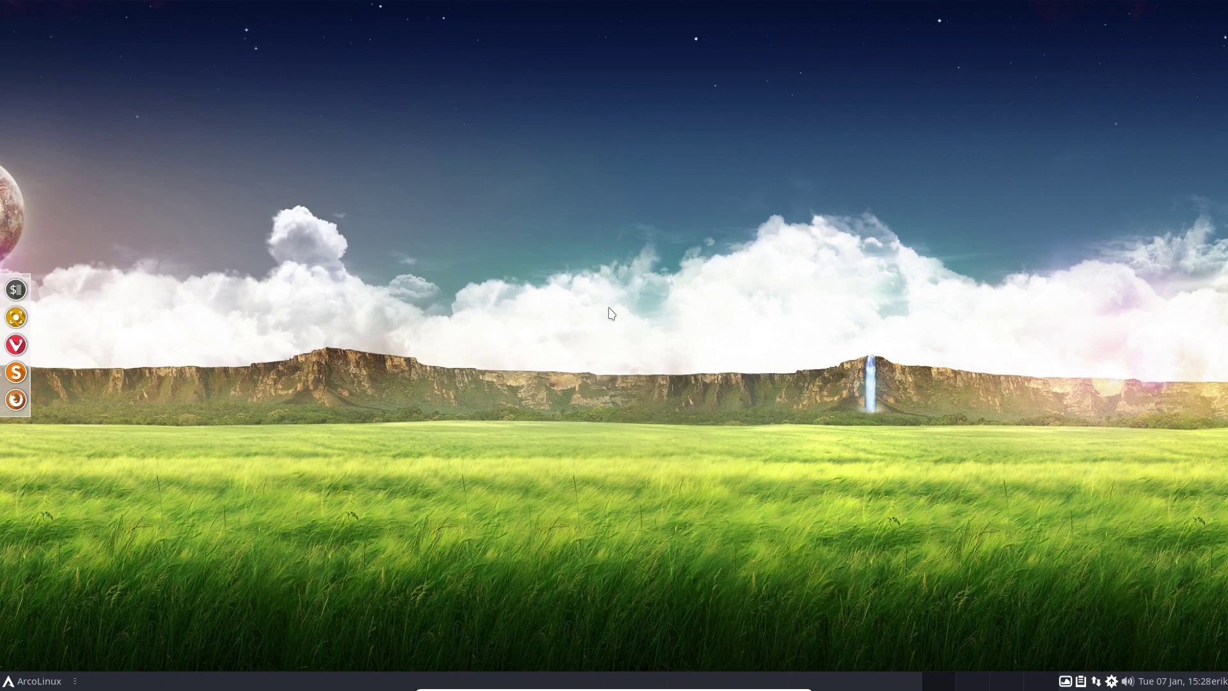
click(57, 680)
click(88, 661)
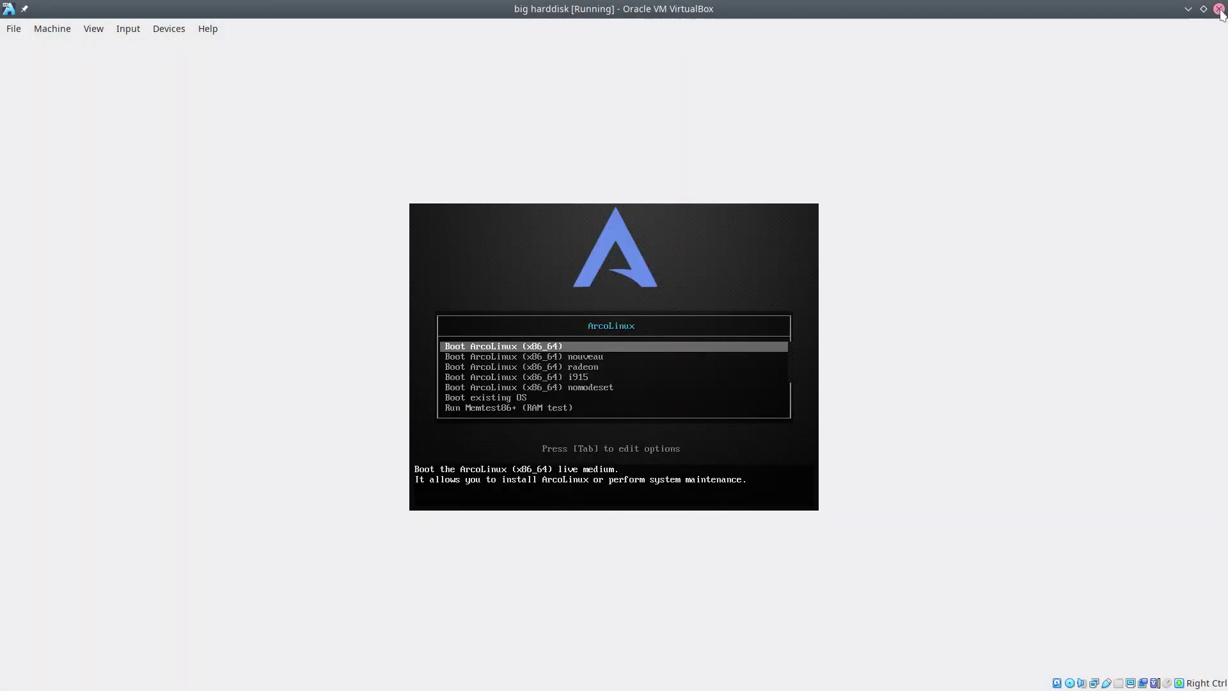
Step: Power off the big harddisk VM, remove arcolinux-v20.1.4.iso from its optical drive, and close the Manager
click(1219, 8)
click(615, 375)
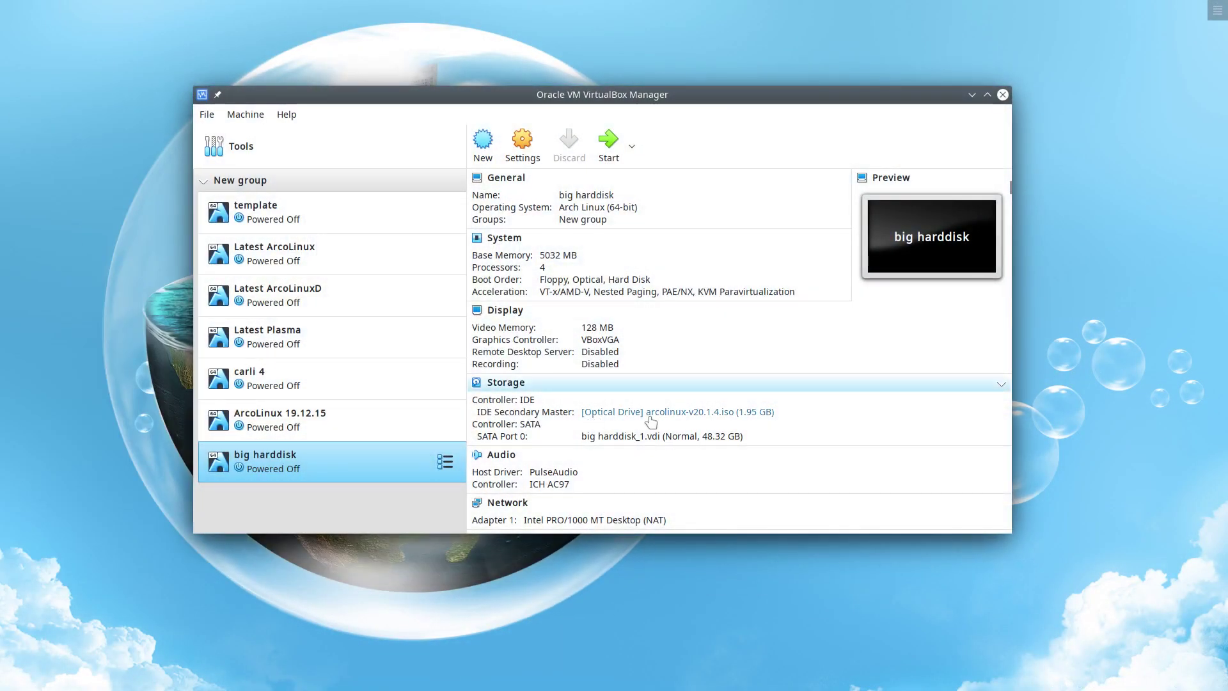
click(652, 422)
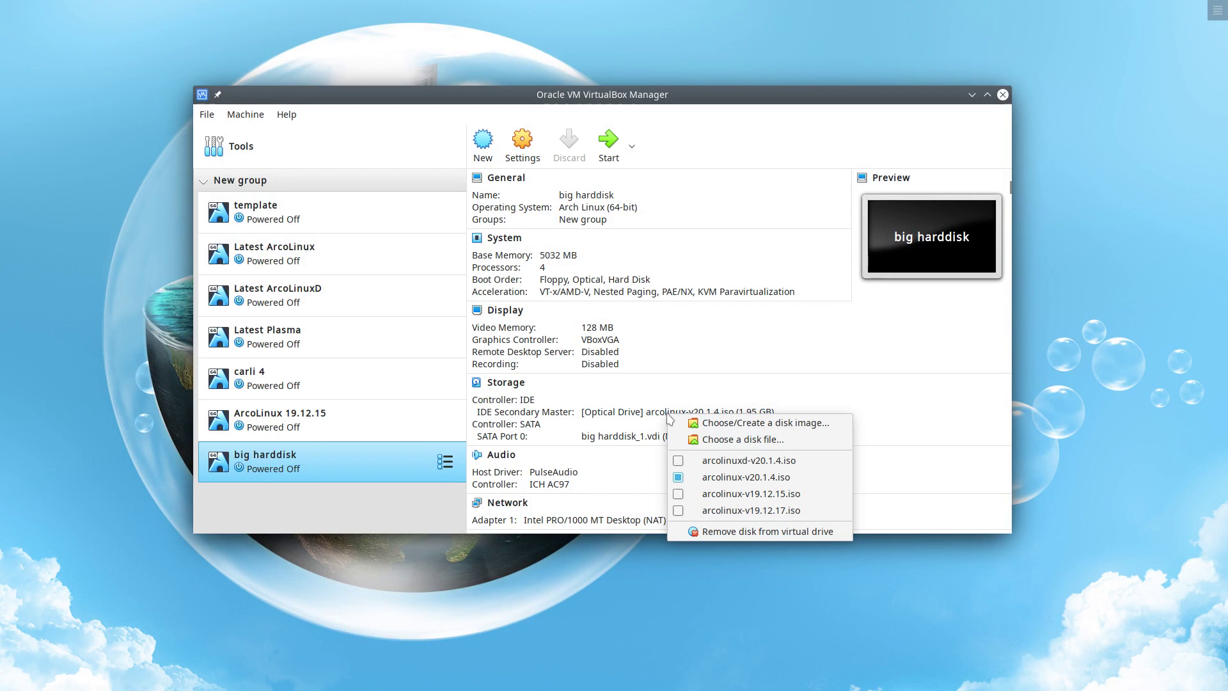
click(735, 477)
key(alt+F4)
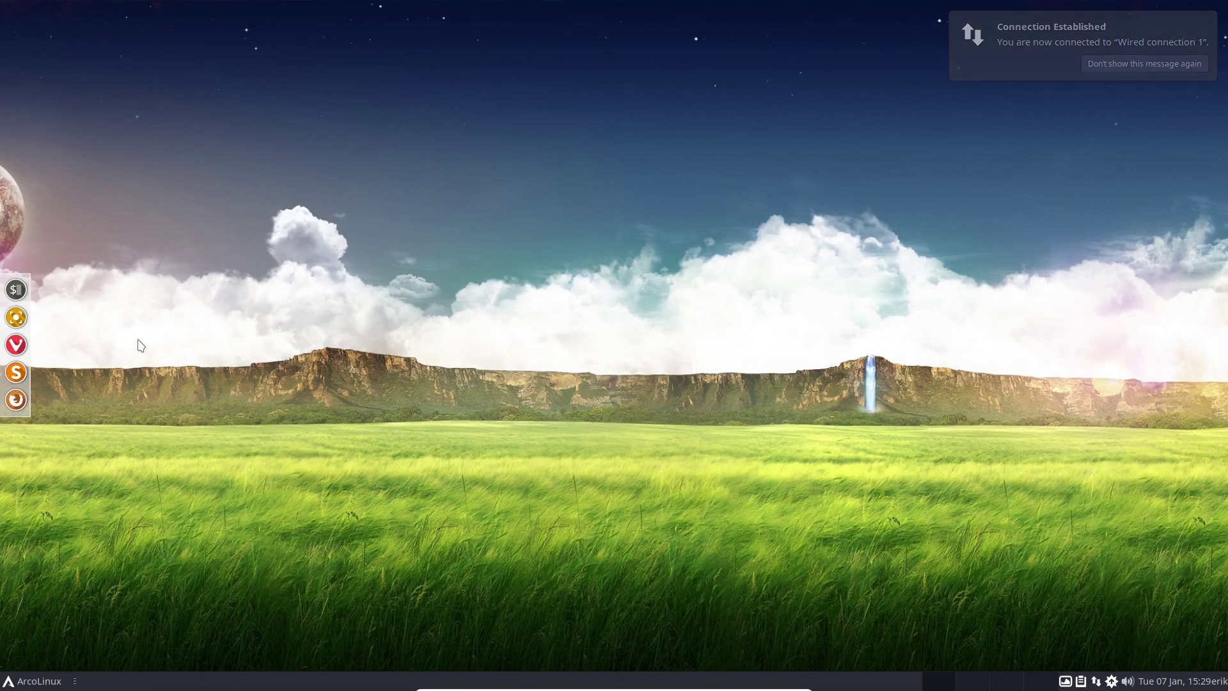
Step: Open a file manager with Super+E, move it aside, then quit it
key(super+e)
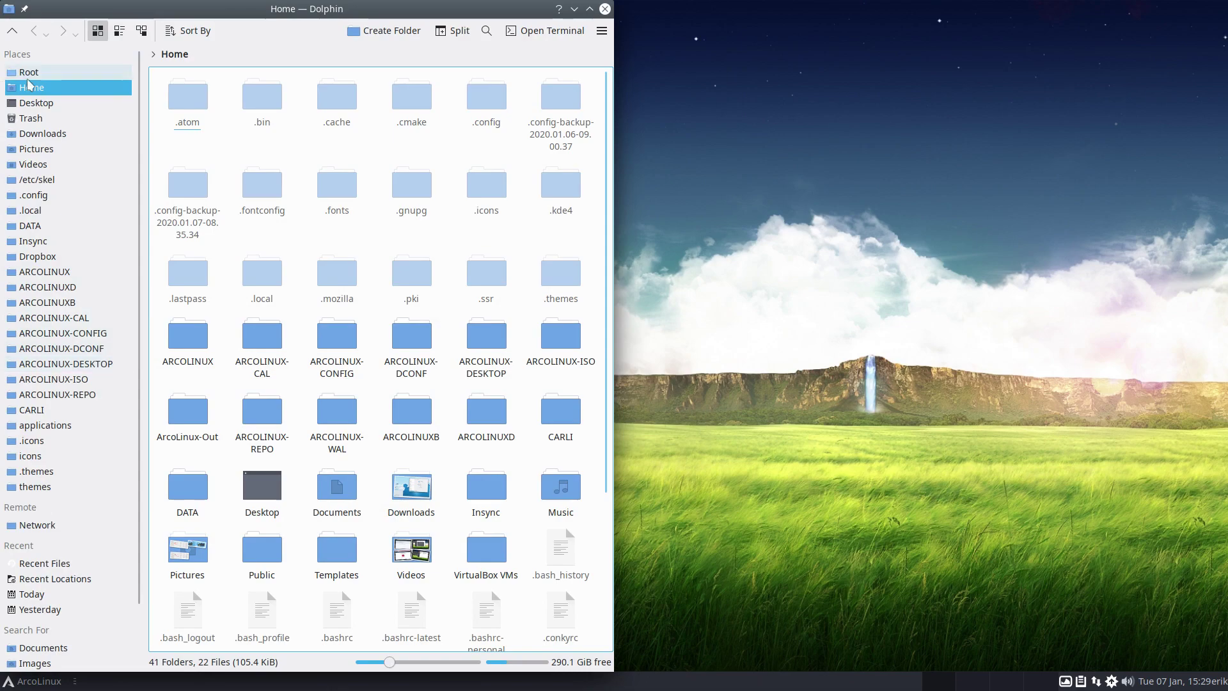
drag(531, 13, 863, 170)
key(ctrl+q)
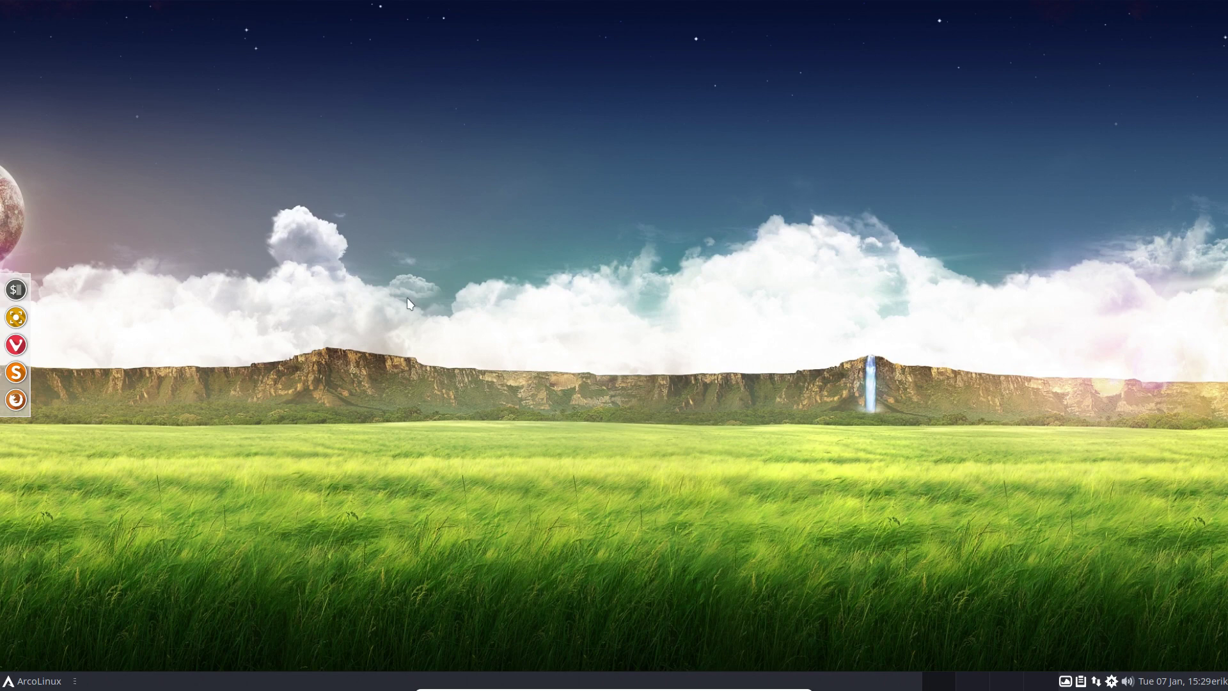
Step: Browse Thunar to /boot/grub, select grub.cfg and centre the window
key(super+e)
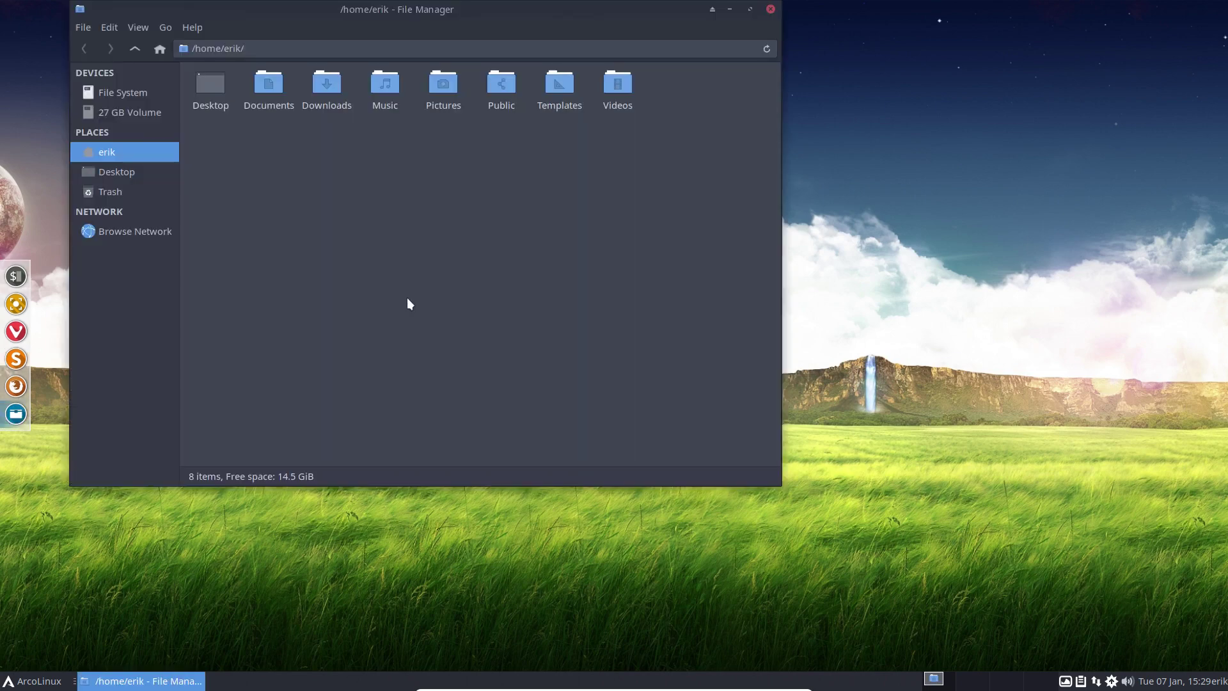
click(152, 89)
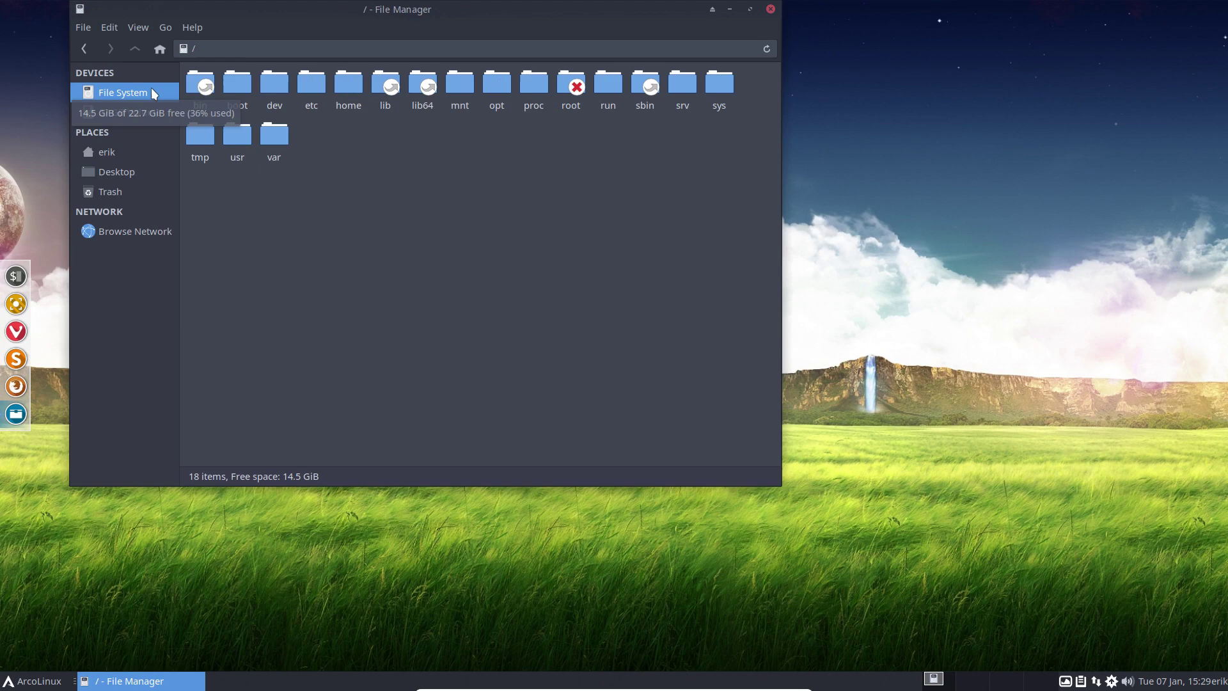
click(229, 87)
double_click(229, 87)
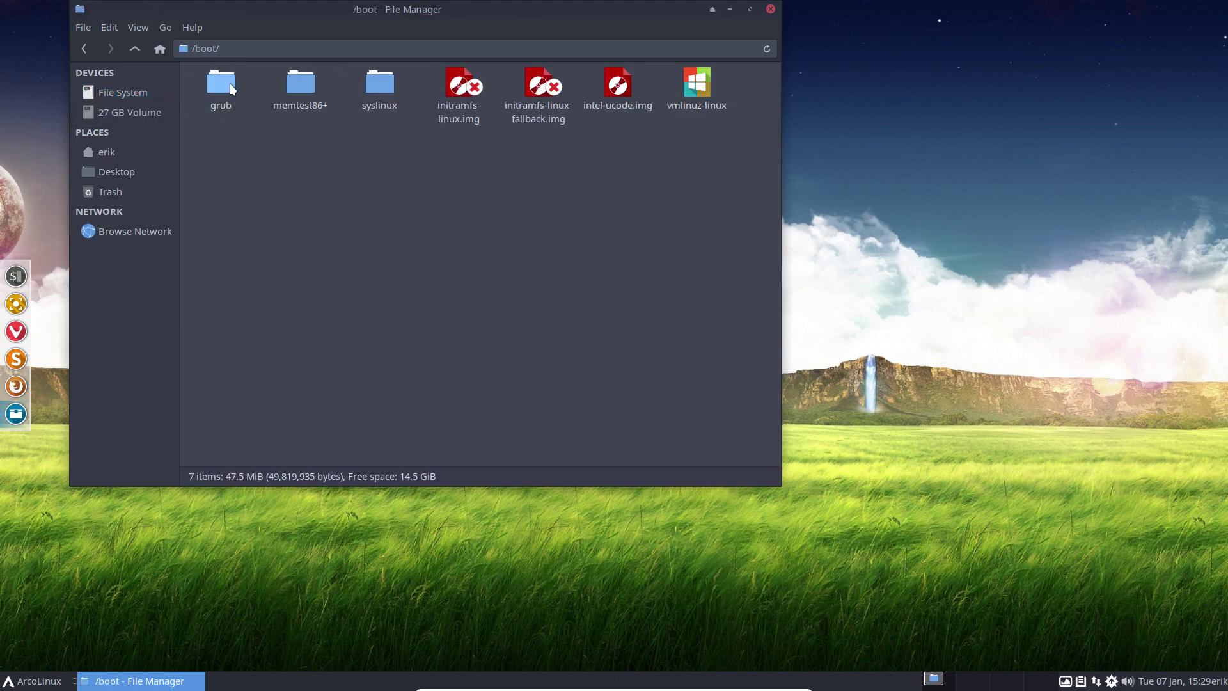
double_click(229, 83)
click(349, 95)
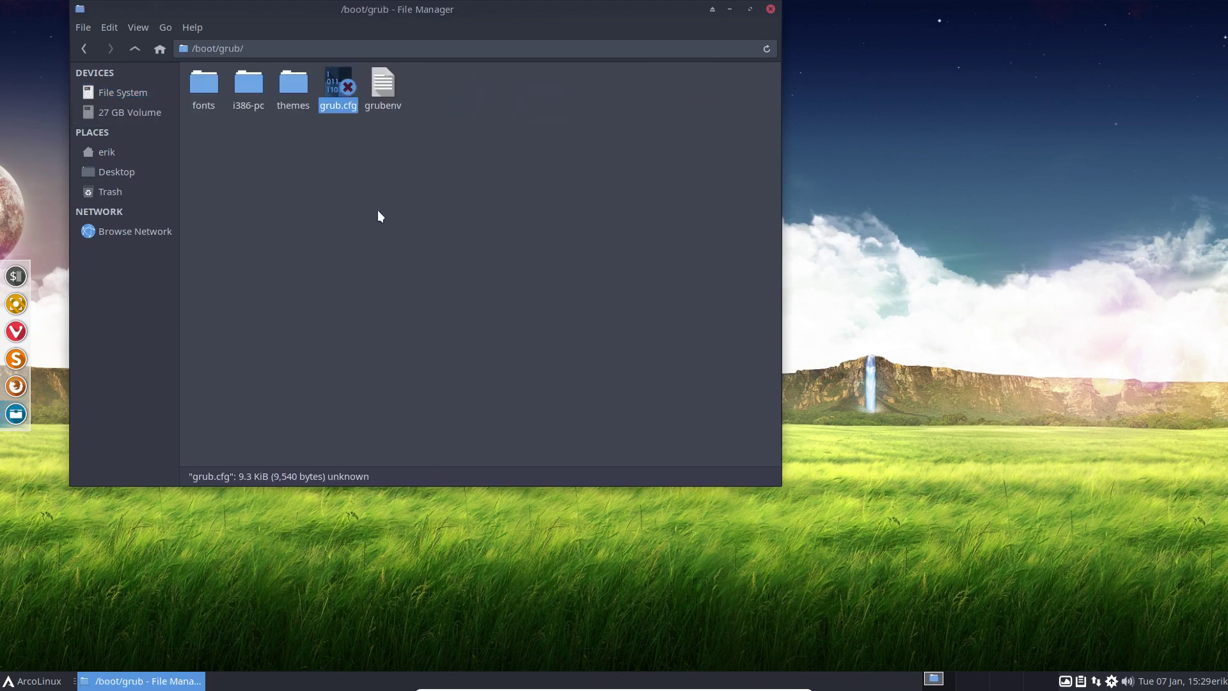
drag(441, 11, 573, 94)
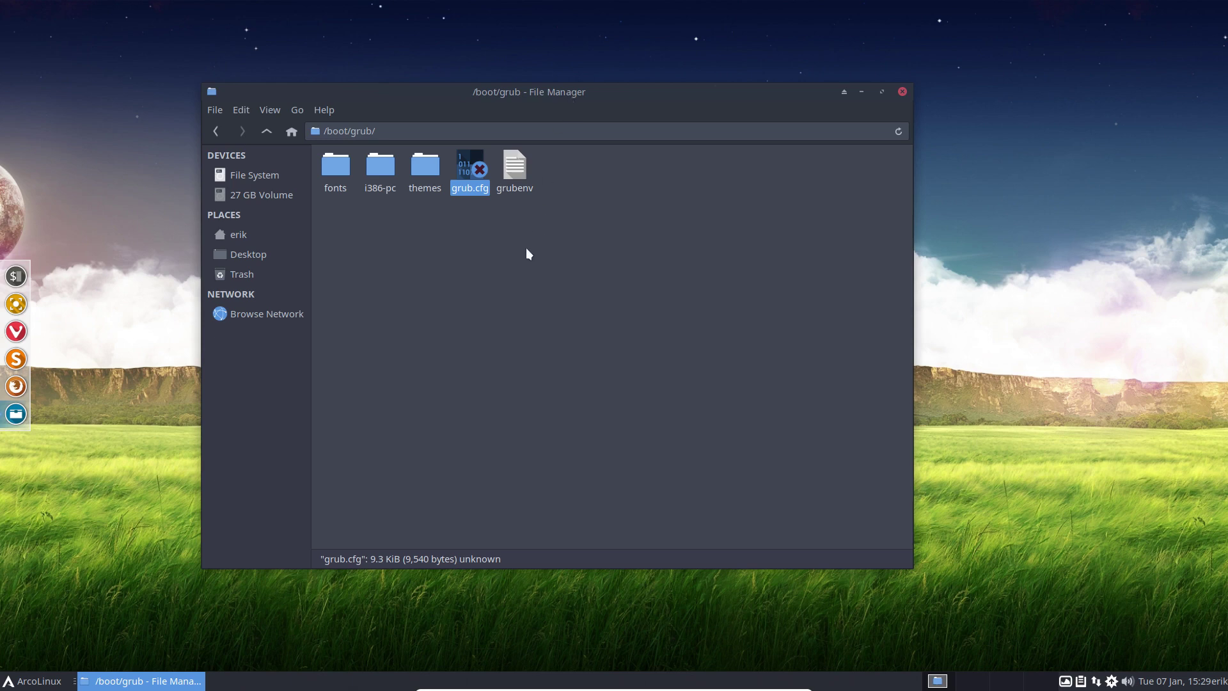
Step: Use 'Open folder as root' on /boot/grub and authenticate with the account password
right_click(488, 274)
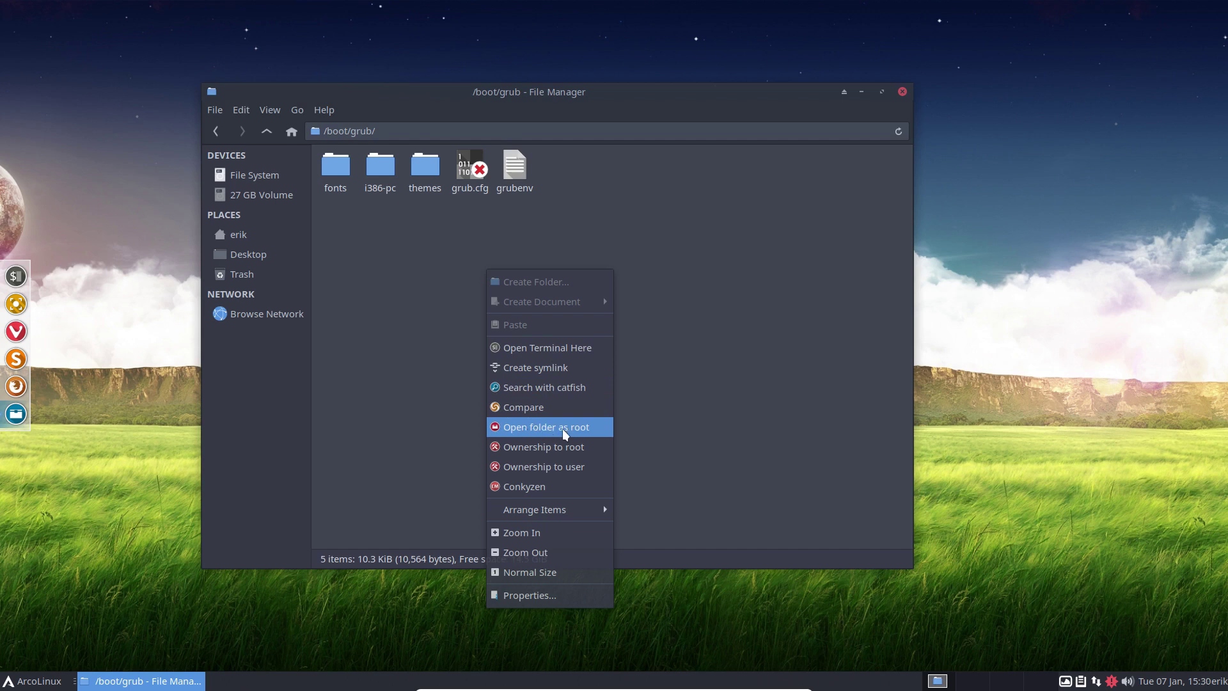
click(564, 428)
text(xxx)
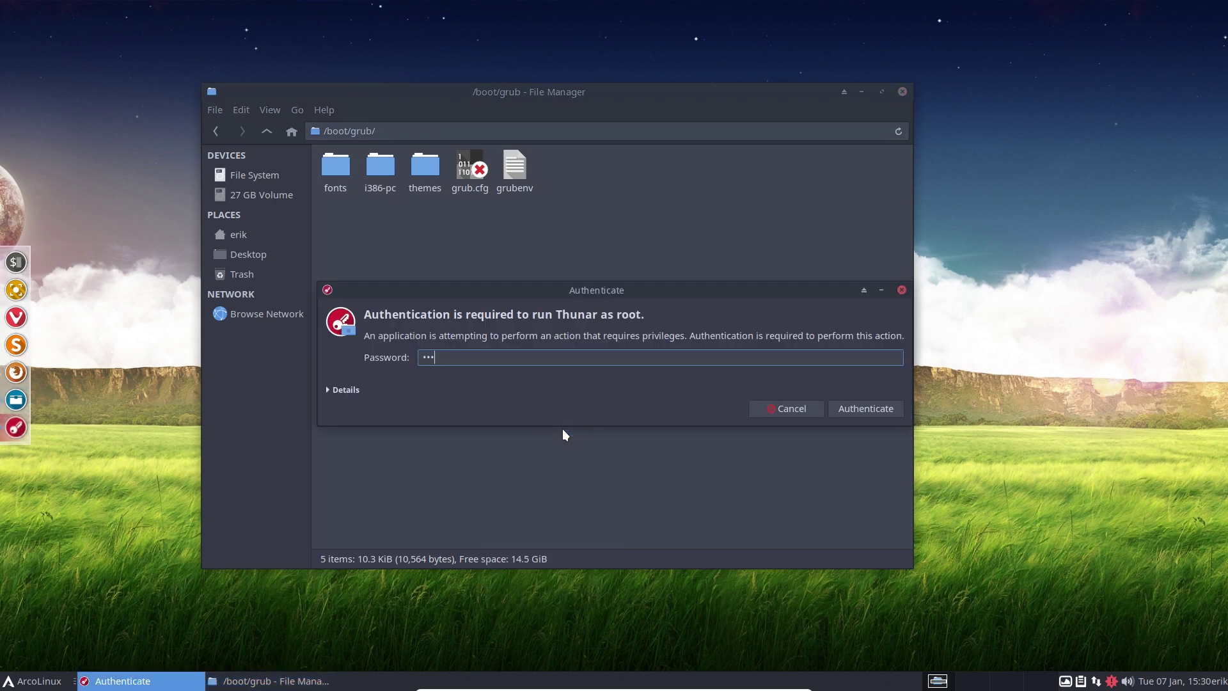
key(BackSpace)
key(BackSpace)
key(BackSpace)
text(xxx)
key(Return)
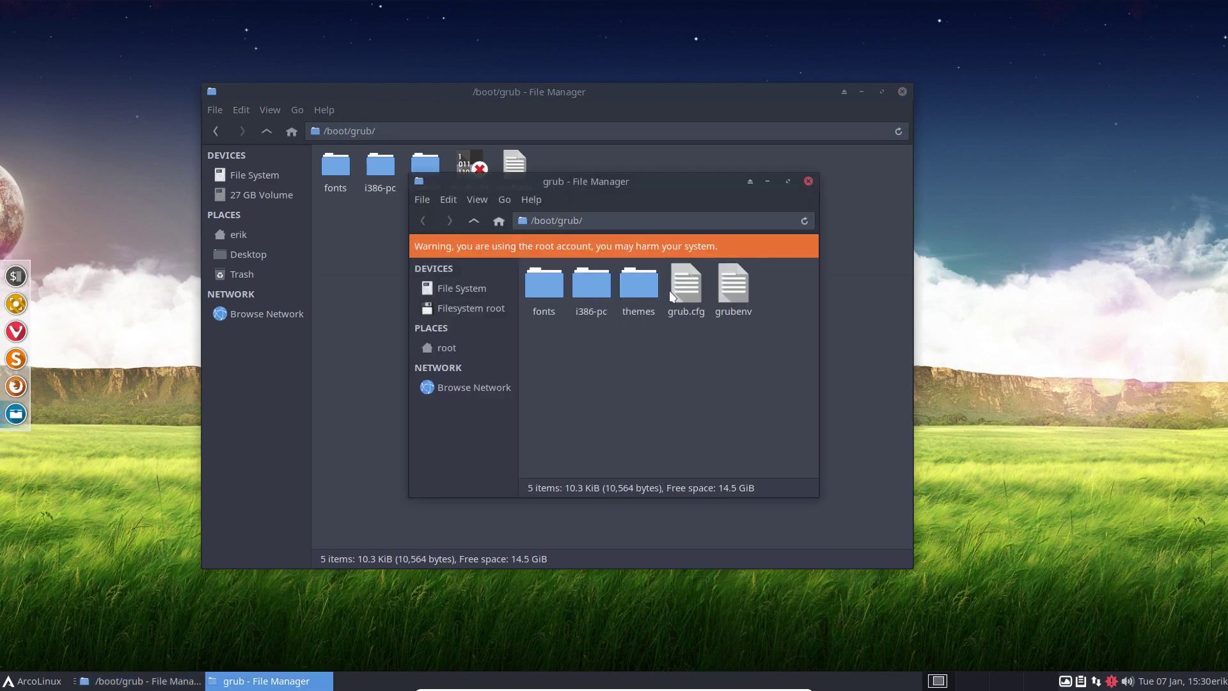
Step: Open grub.cfg in Sublime Text, review its DO NOT EDIT header, and snap it to the right half
click(696, 317)
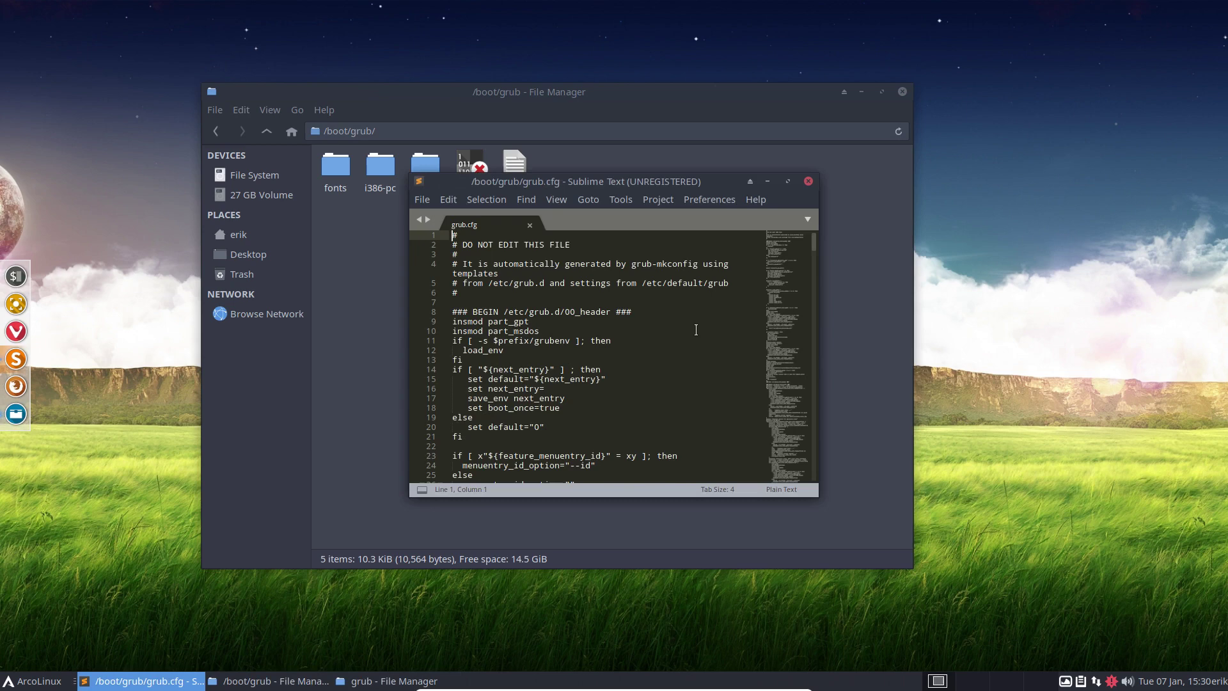
double_click(673, 182)
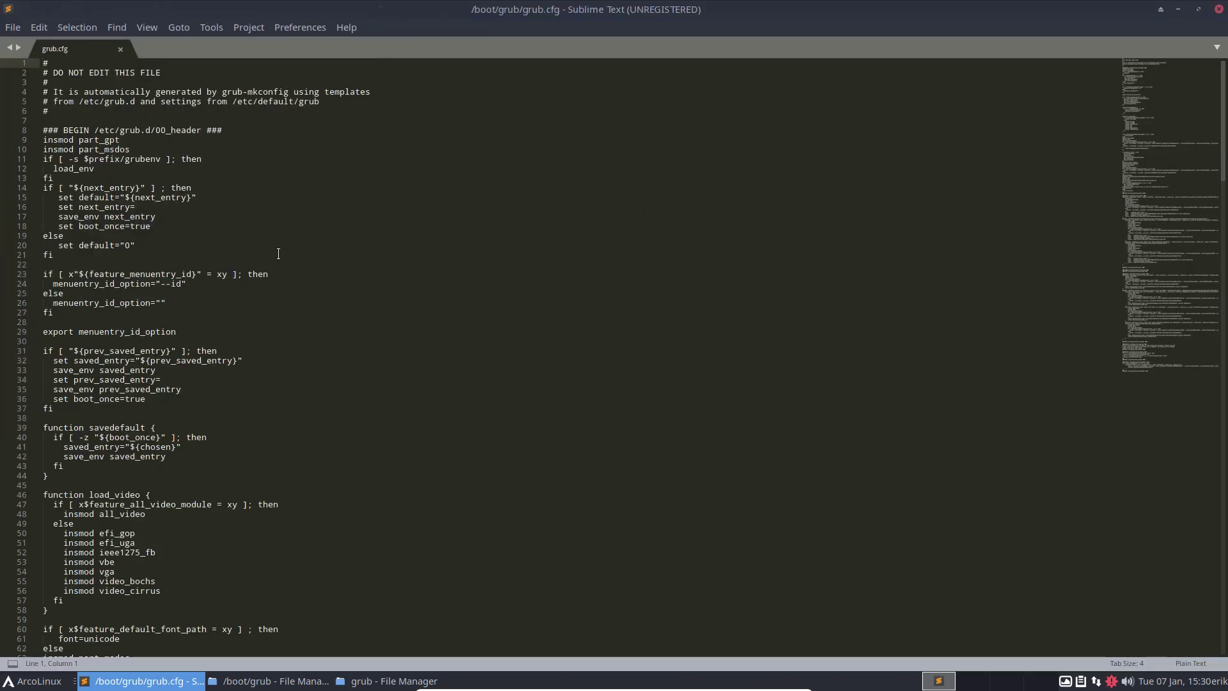
drag(161, 72, 58, 72)
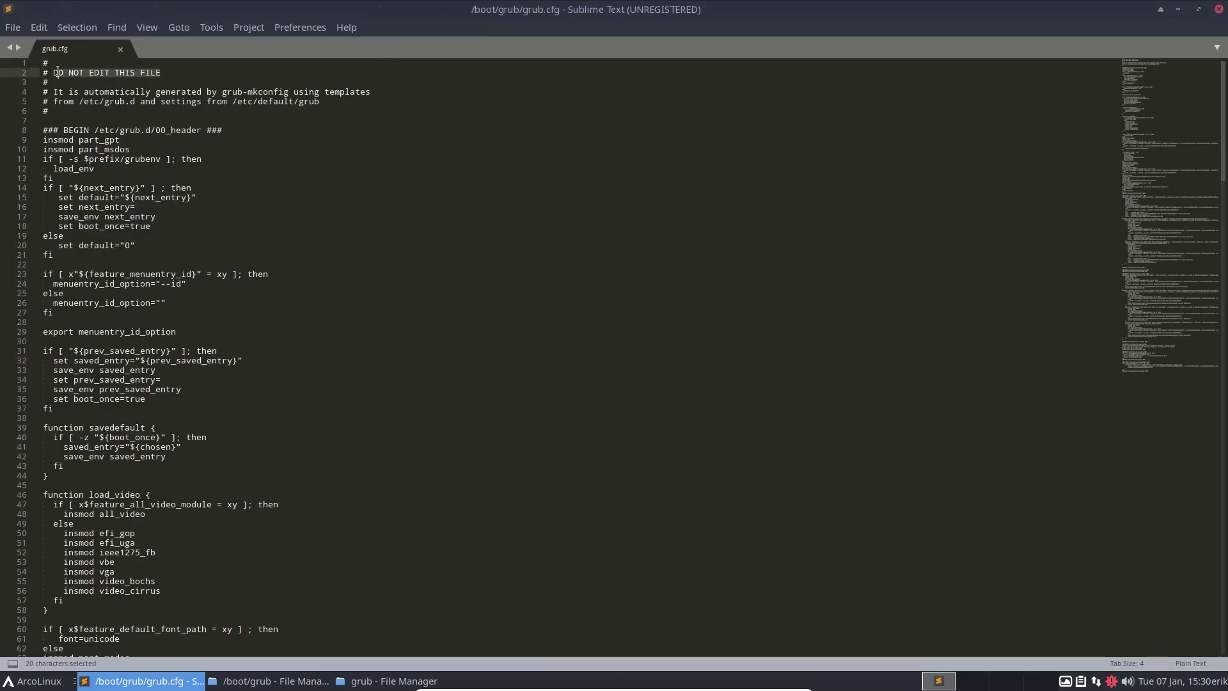
scroll(209, 348, down, 8)
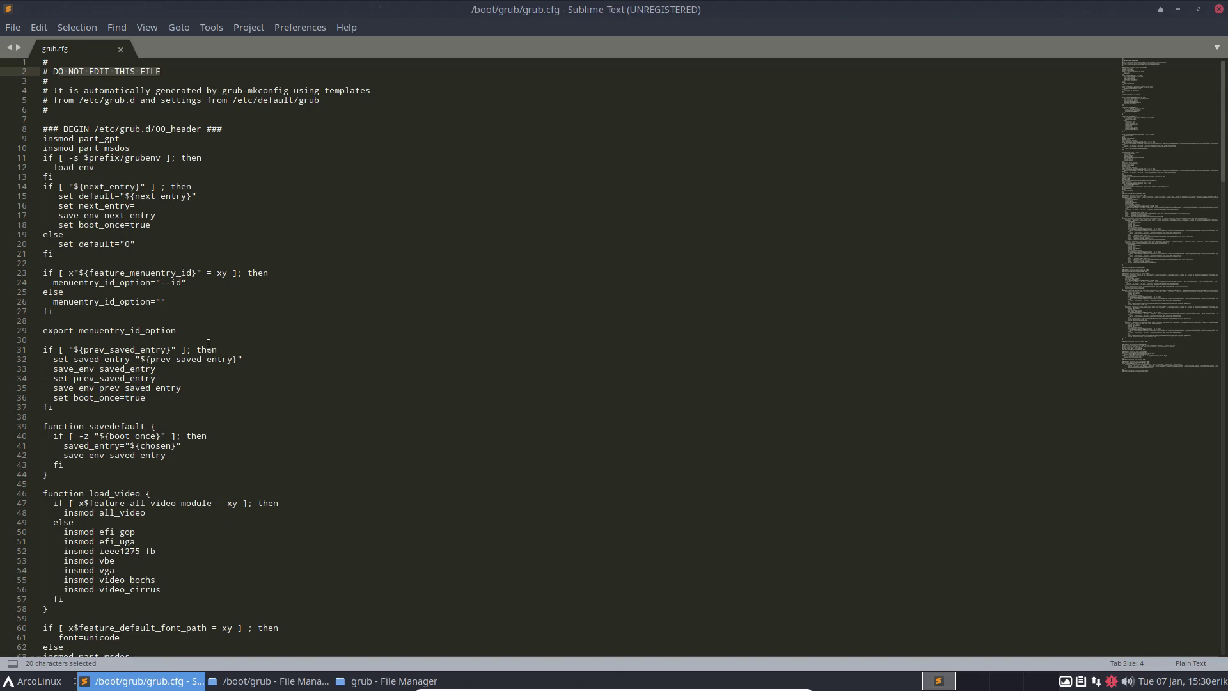
scroll(208, 348, down, 11)
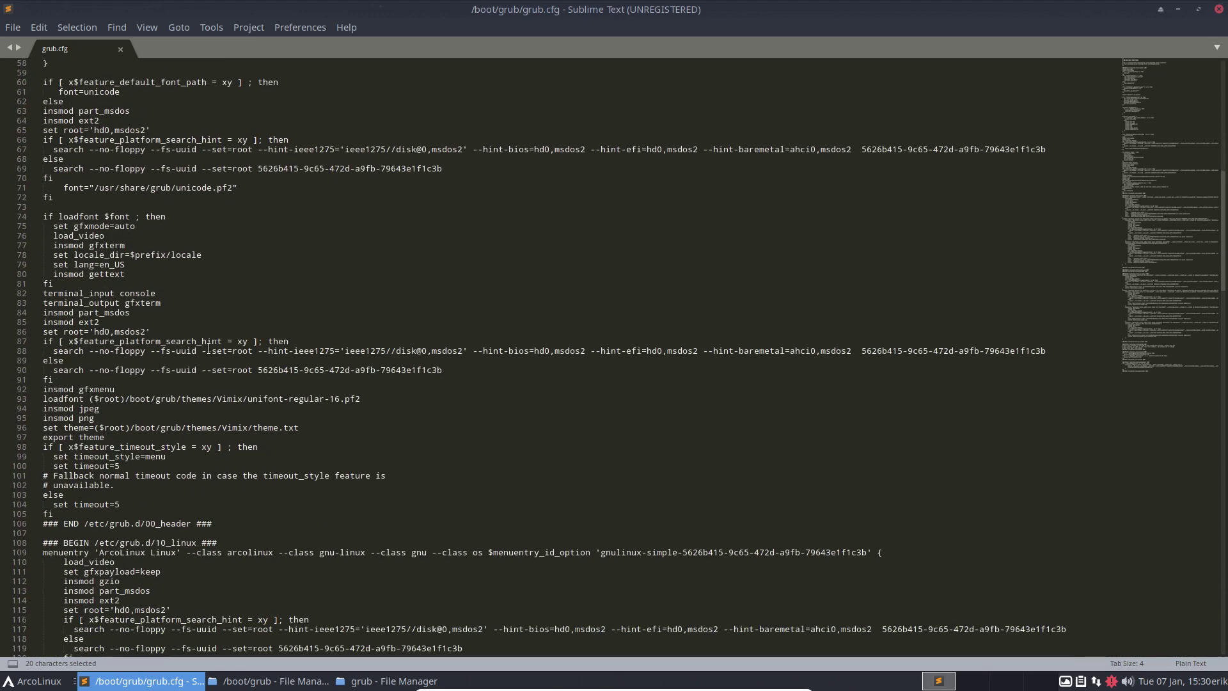
scroll(208, 348, down, 3)
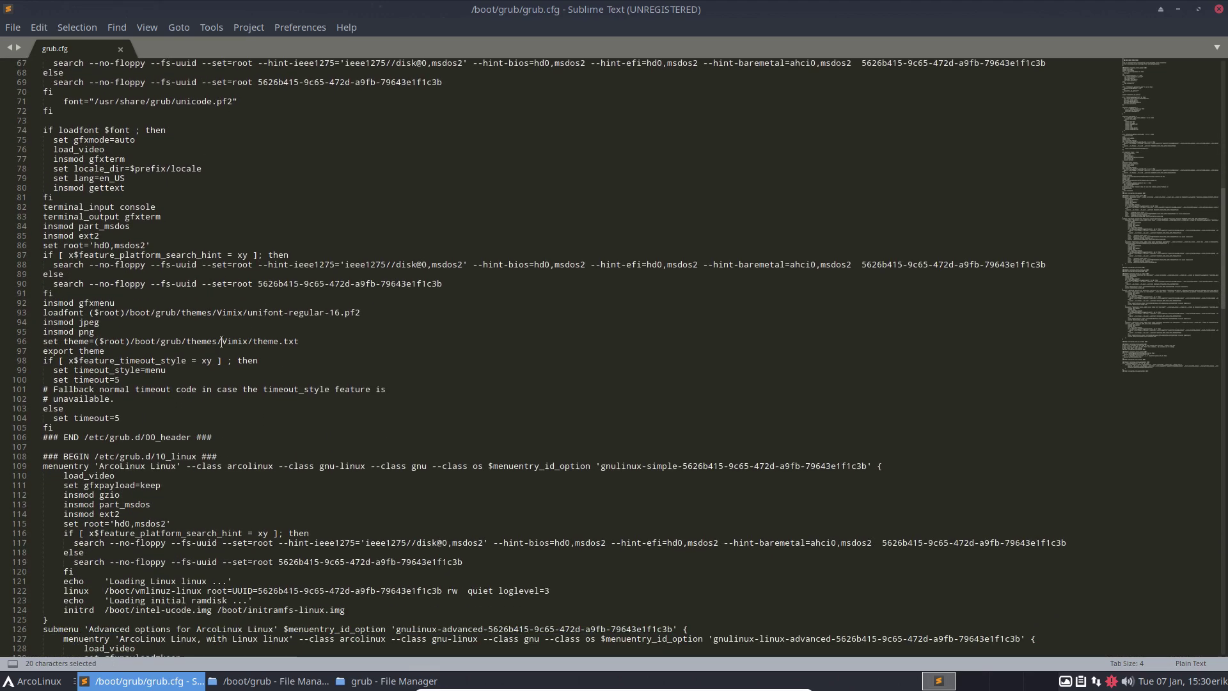
drag(504, 10, 1221, 276)
Step: Navigate the file manager from / to /etc/grub.d and snap it to the left half
click(432, 97)
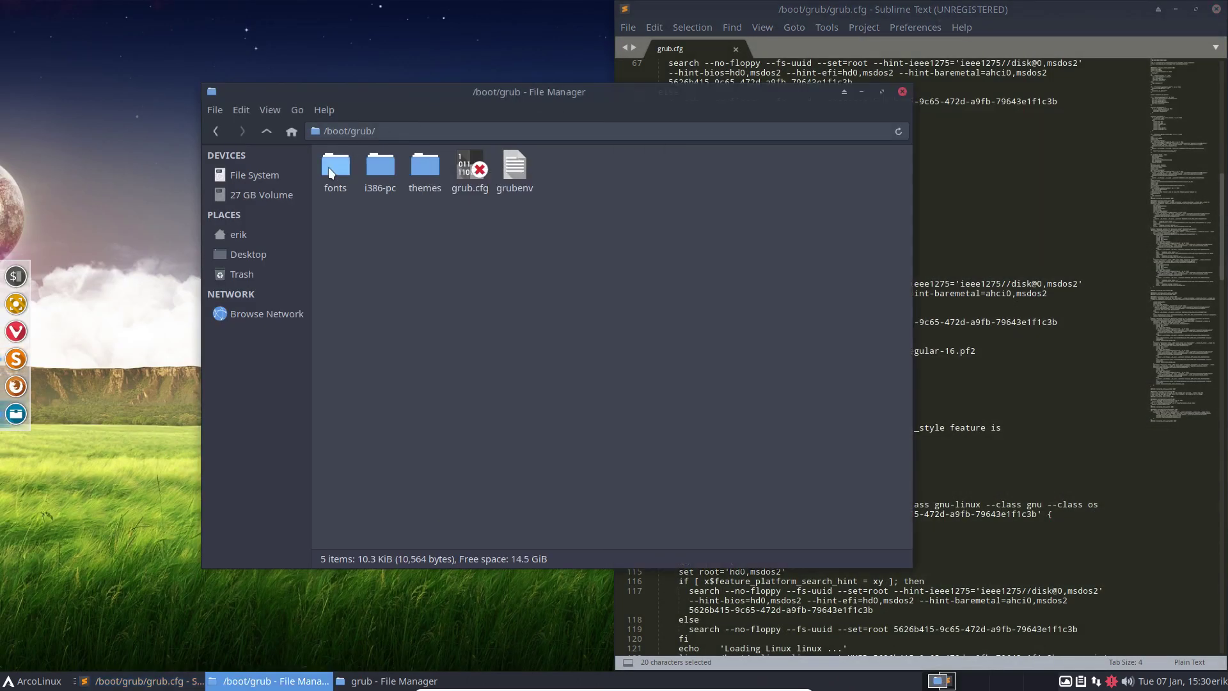
click(266, 182)
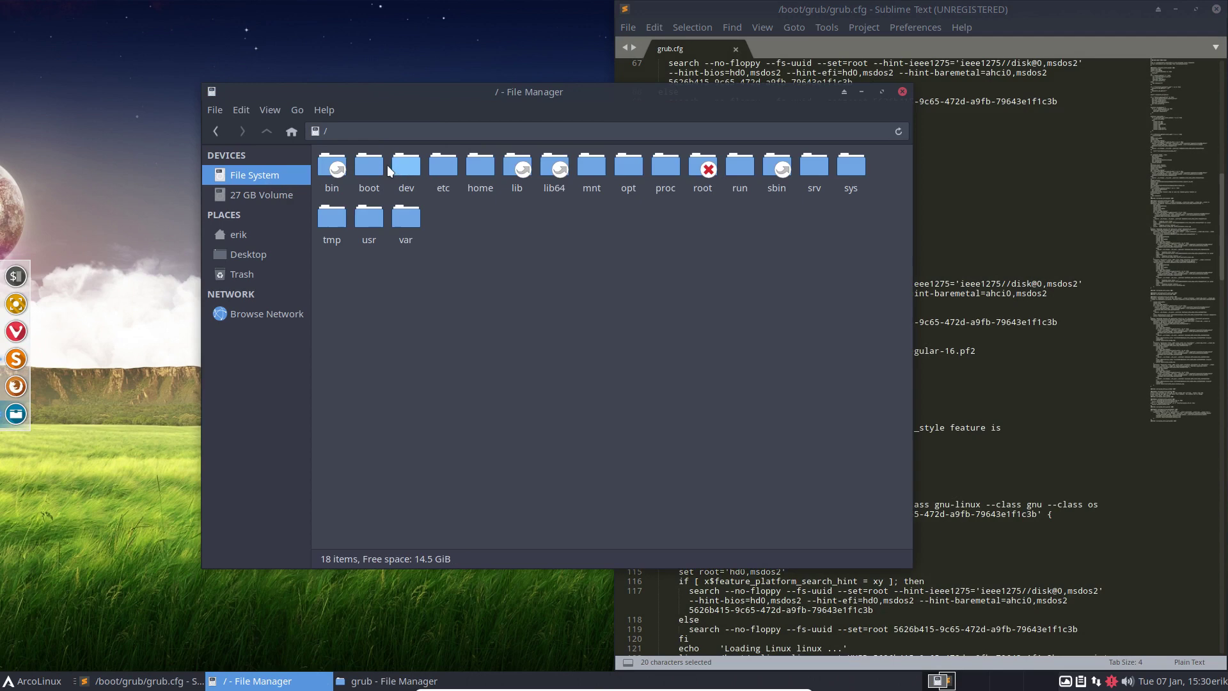
click(371, 168)
double_click(371, 168)
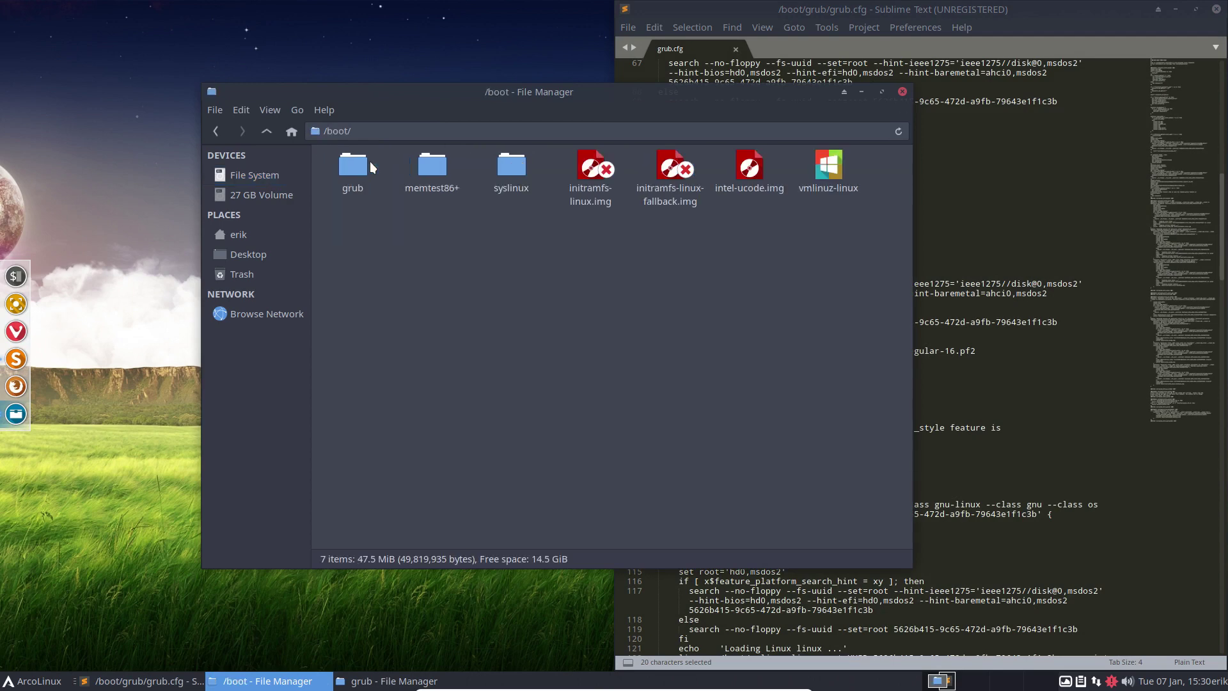
click(267, 131)
click(414, 167)
double_click(443, 167)
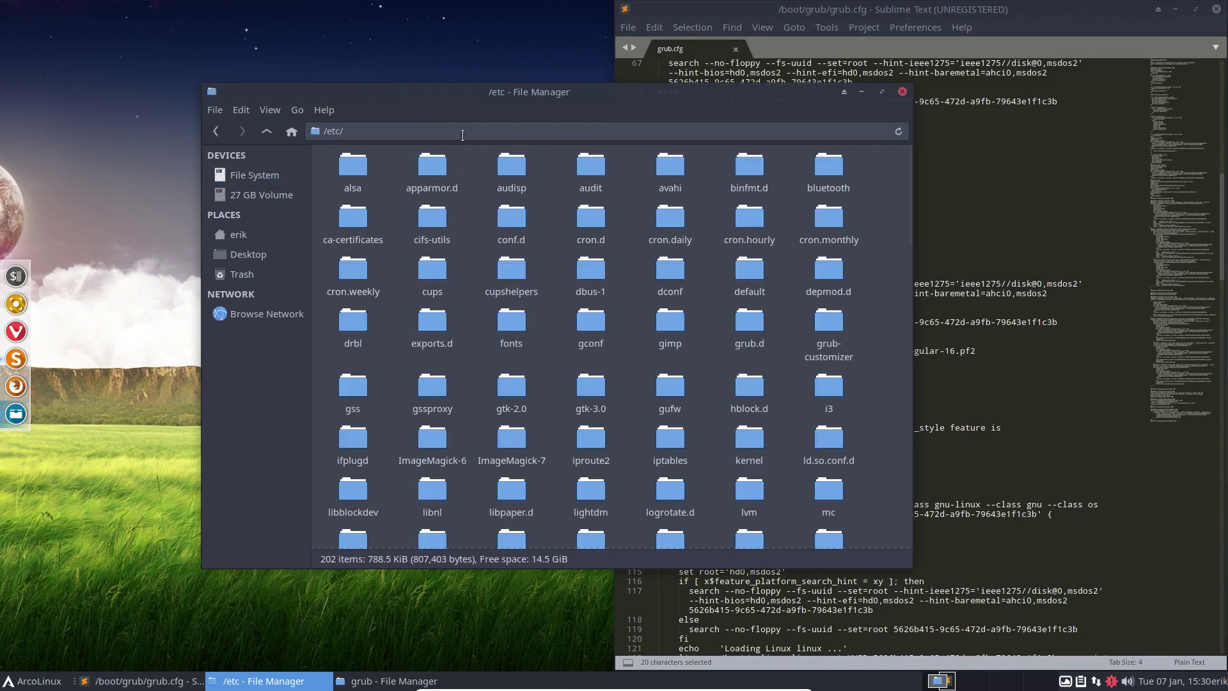
drag(486, 102, 3, 169)
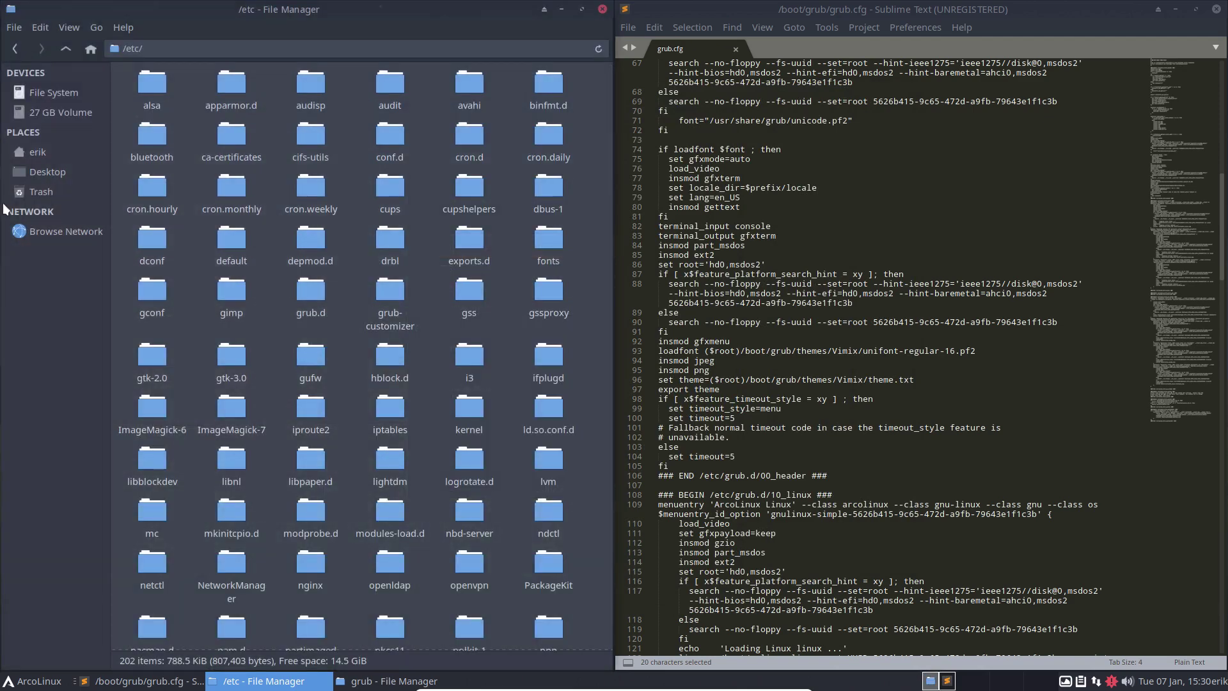
double_click(321, 289)
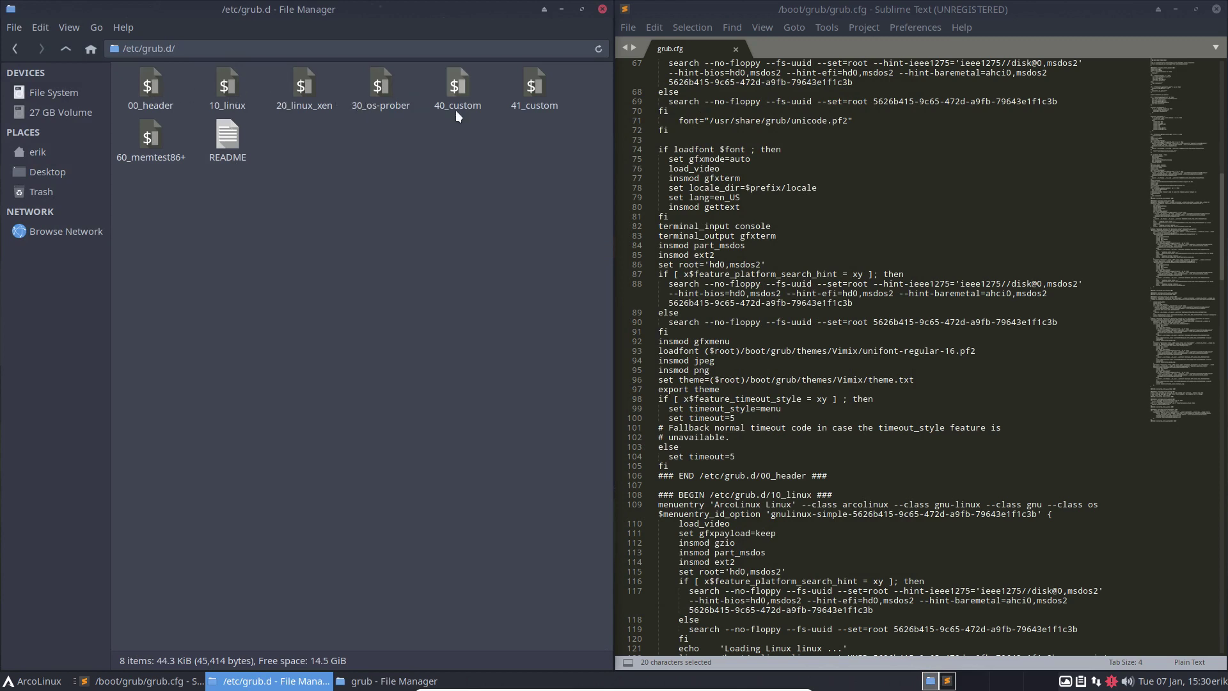
Step: Select the 30_os-prober script in the /etc/grub.d listing
scroll(794, 446, down, 3)
scroll(794, 446, down, 1)
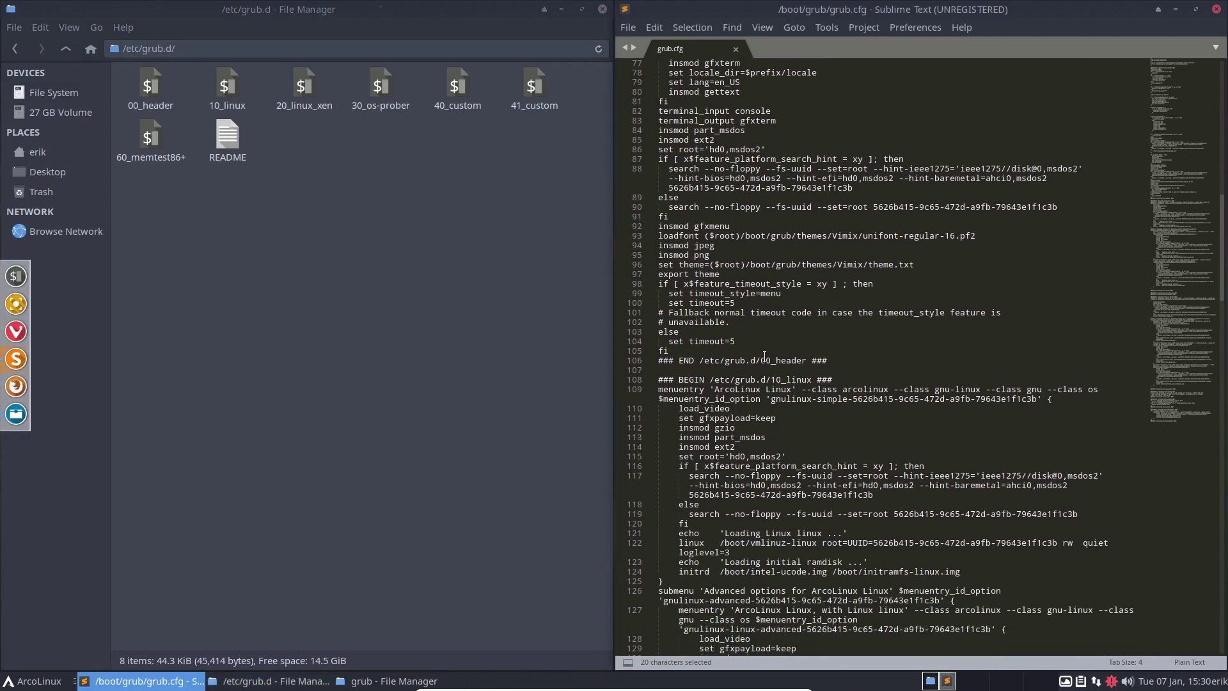
drag(786, 360, 839, 380)
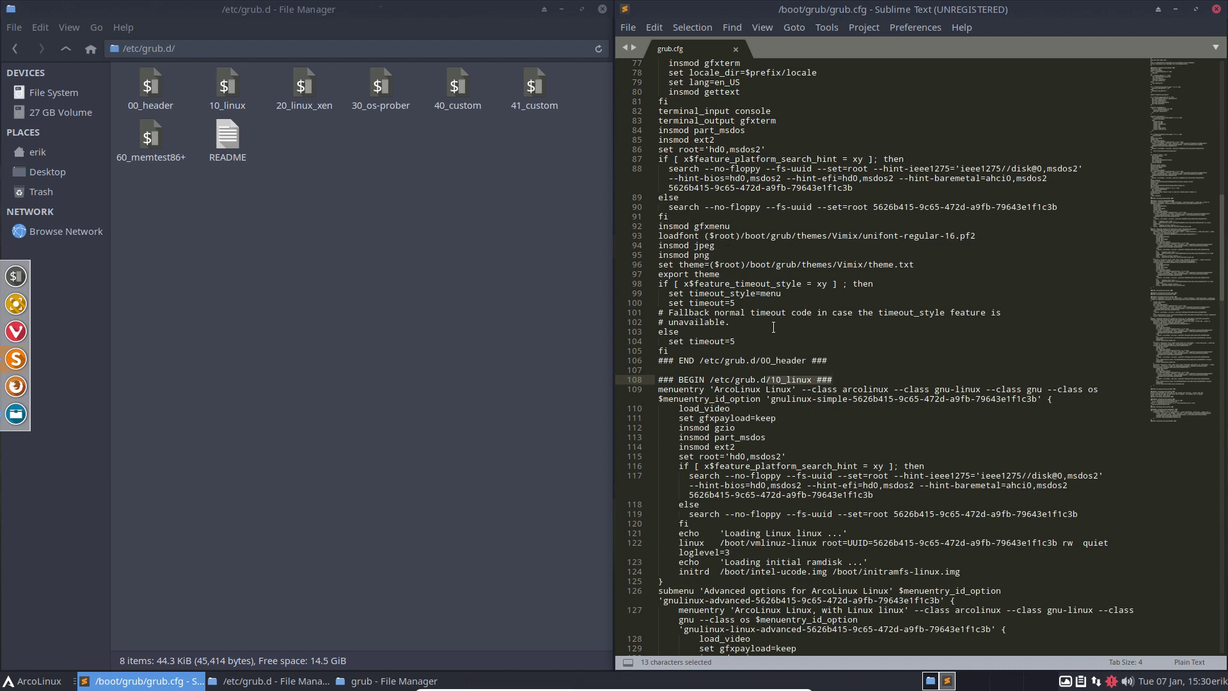
click(374, 83)
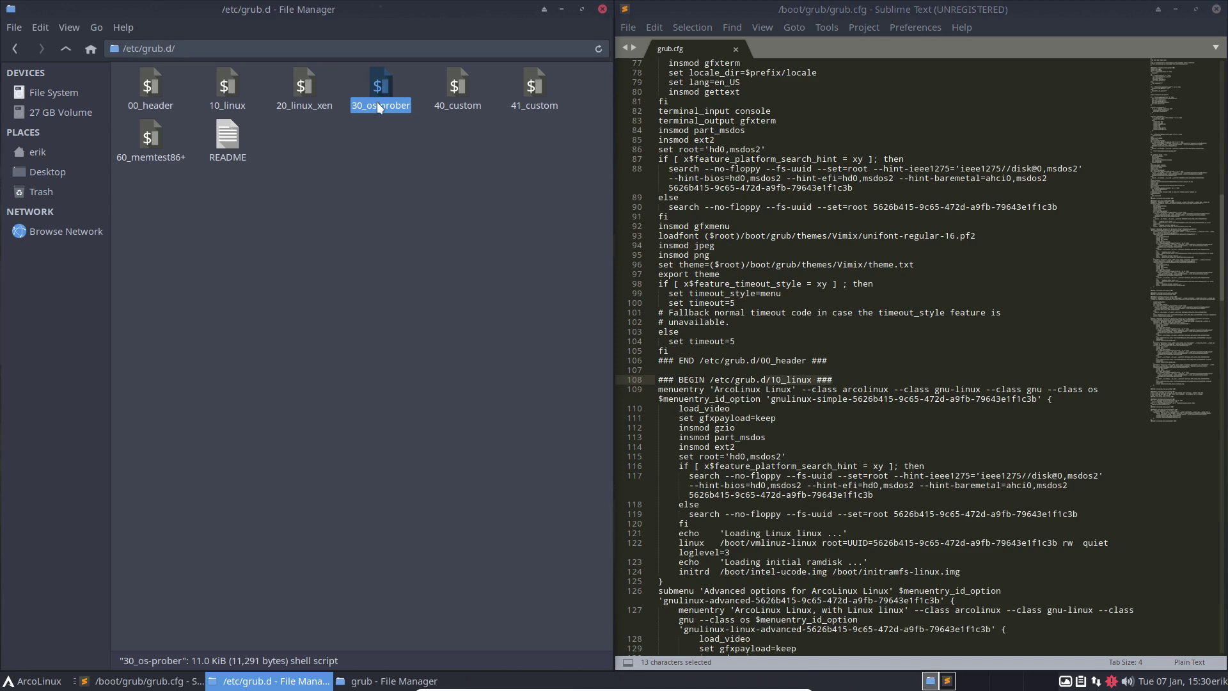
Step: Scroll grub.cfg to the 30_os-prober section and highlight its initrd line lacking initramfs
scroll(726, 520, down, 6)
scroll(726, 520, down, 18)
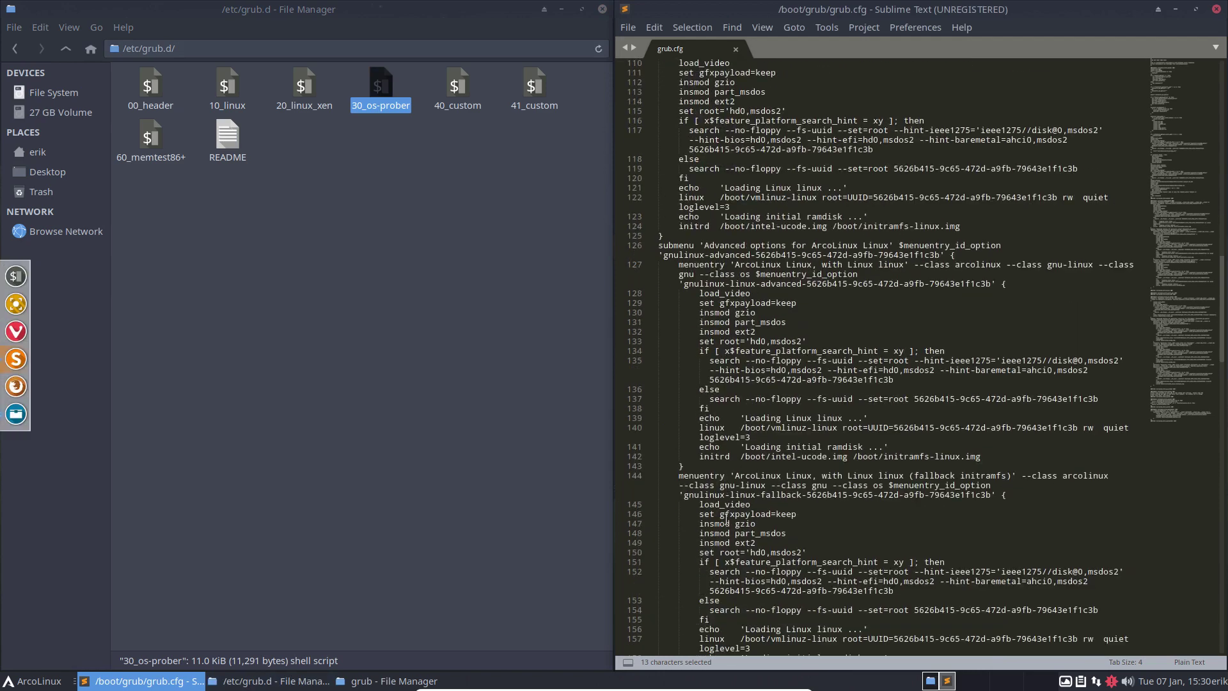
scroll(727, 519, down, 4)
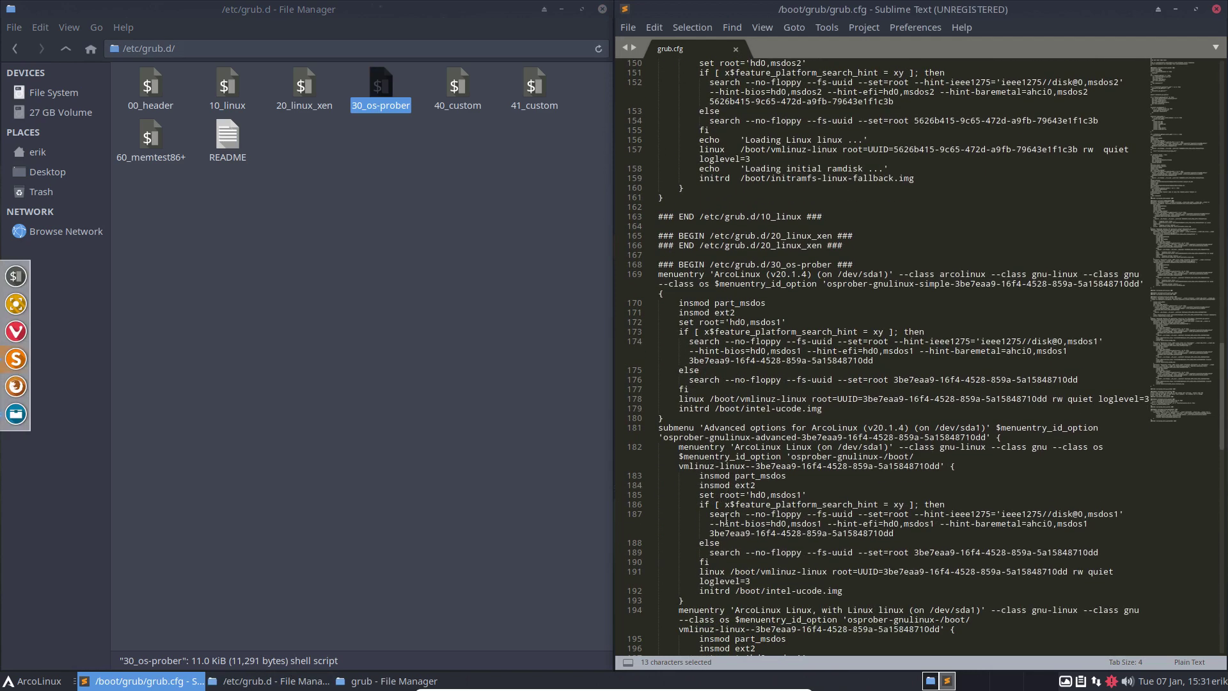
scroll(726, 520, down, 3)
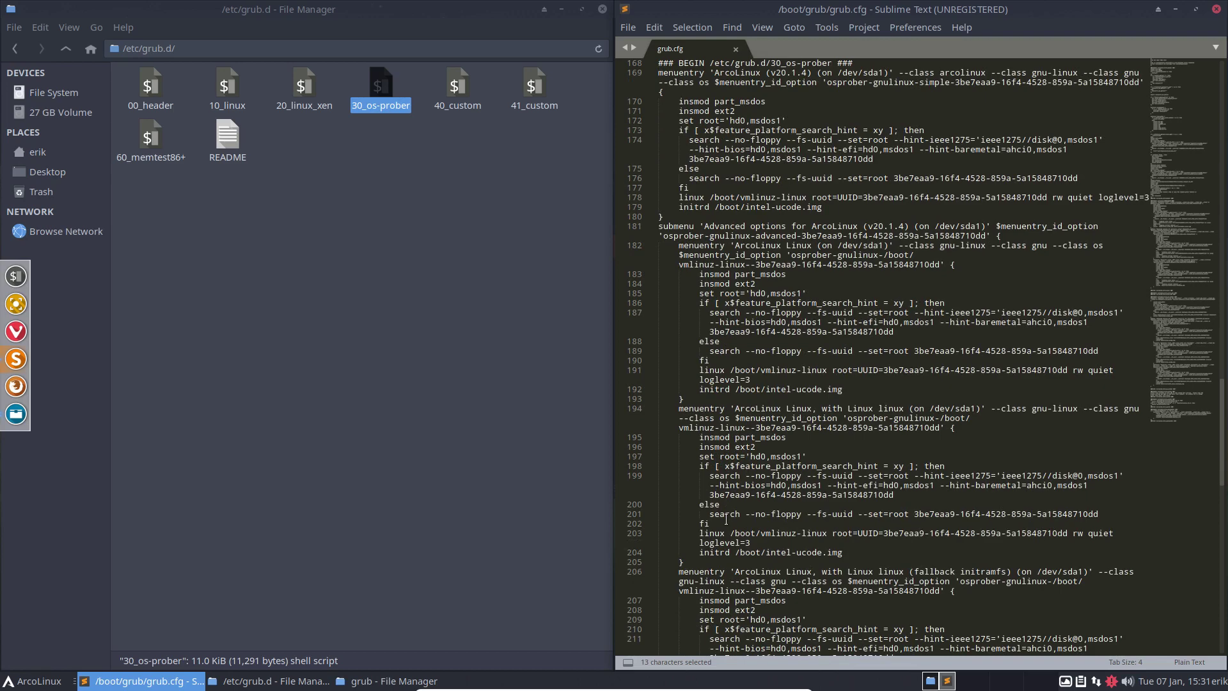
scroll(727, 520, down, 3)
drag(858, 461, 838, 465)
scroll(781, 226, up, 2)
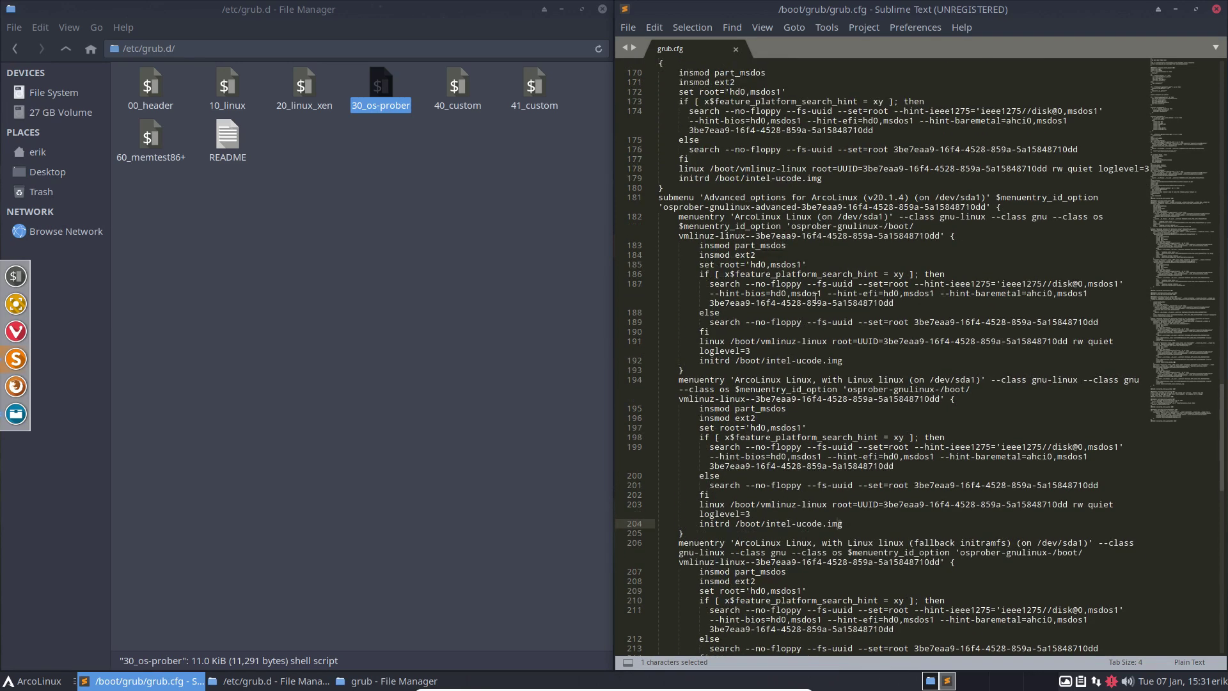
scroll(780, 226, up, 2)
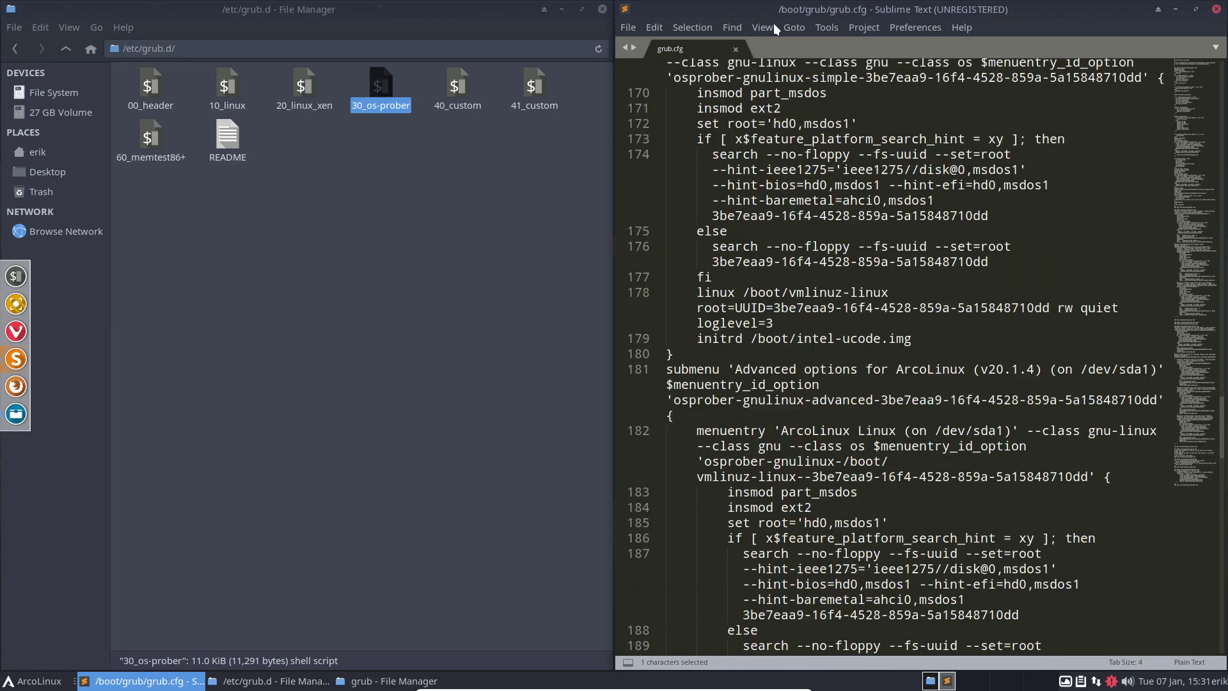
Step: Maximise grub.cfg and compare the 30_os-prober entries' short initrd lines, including line 192
double_click(807, 11)
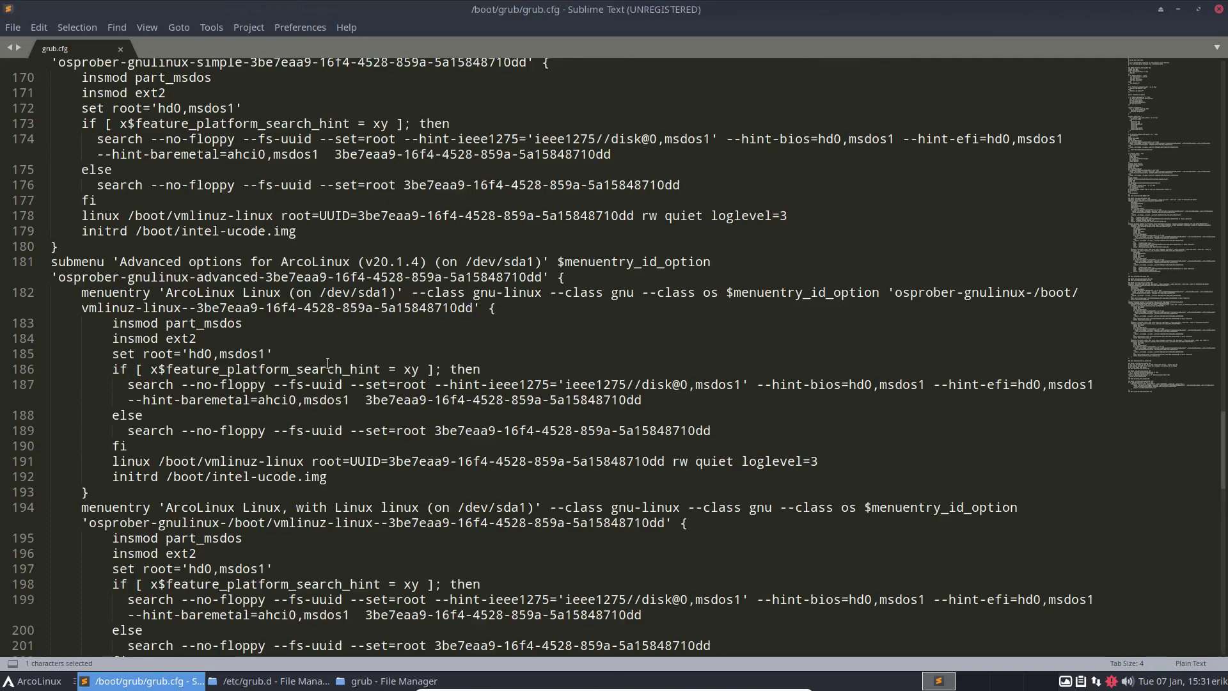
scroll(284, 387, down, 7)
scroll(282, 389, up, 20)
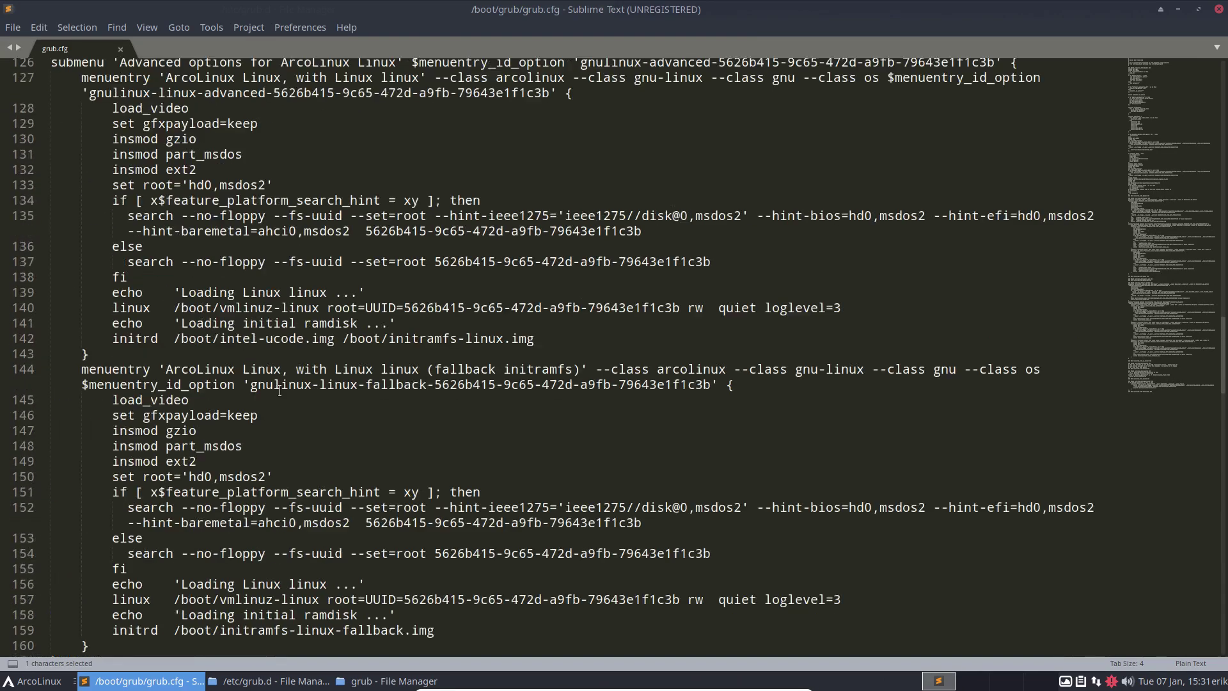
scroll(279, 390, down, 20)
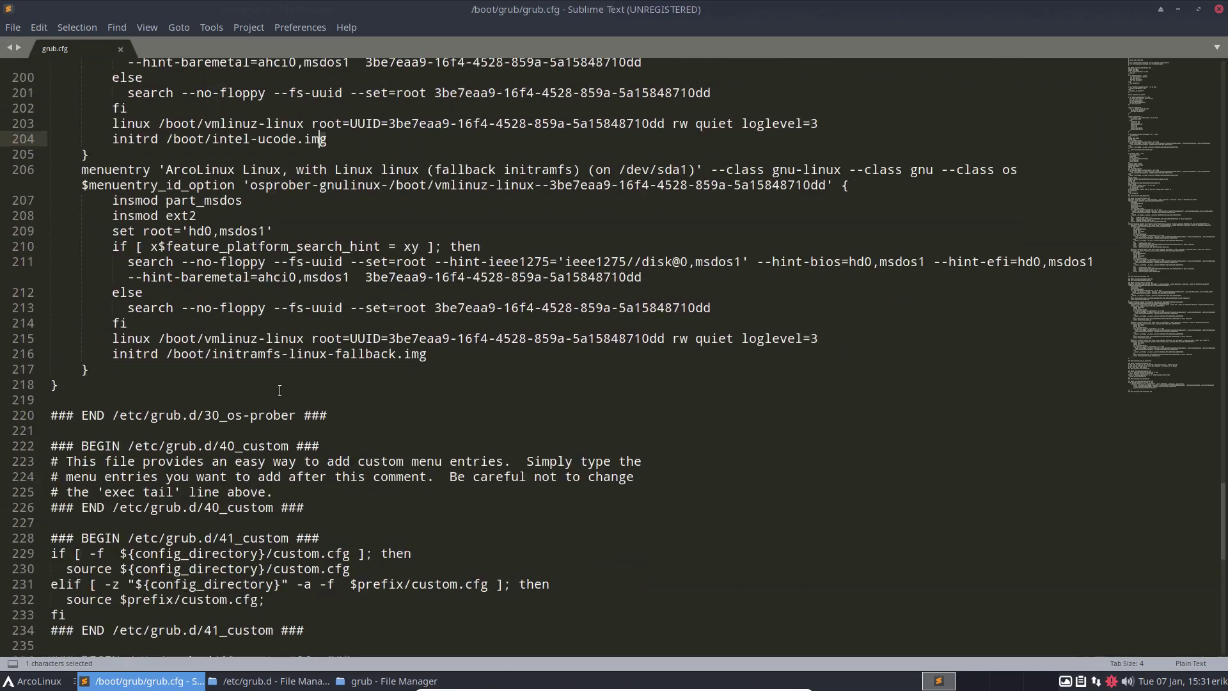
scroll(279, 390, down, 3)
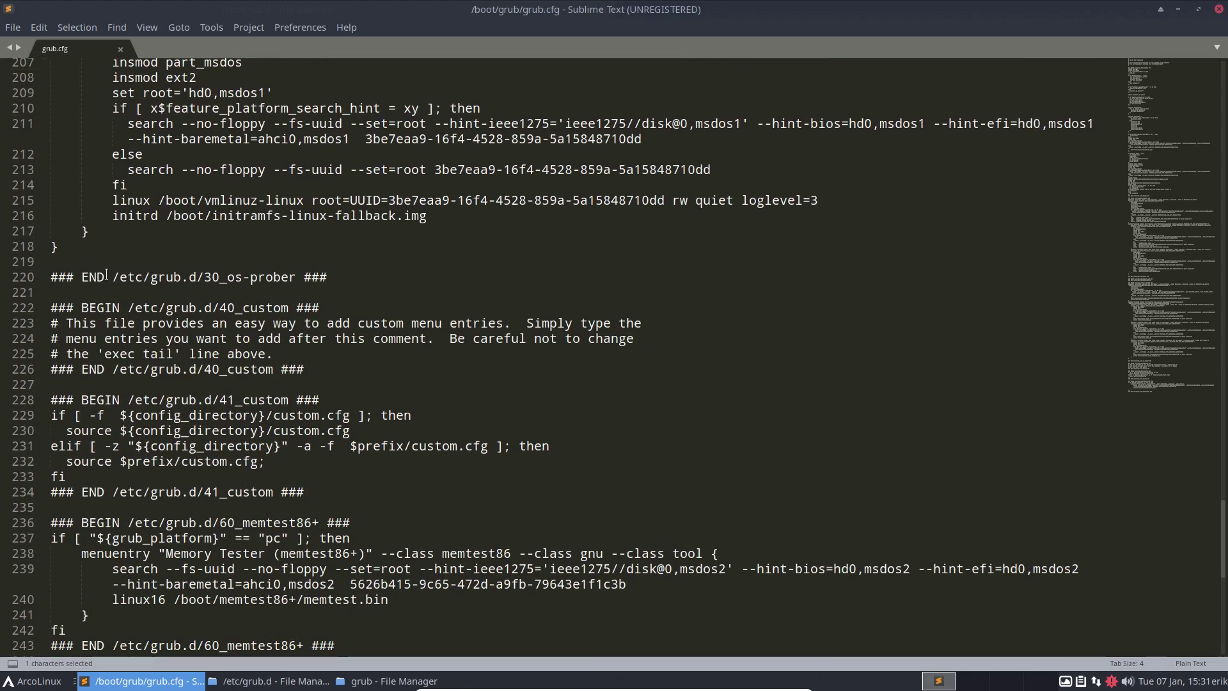
drag(81, 277, 327, 277)
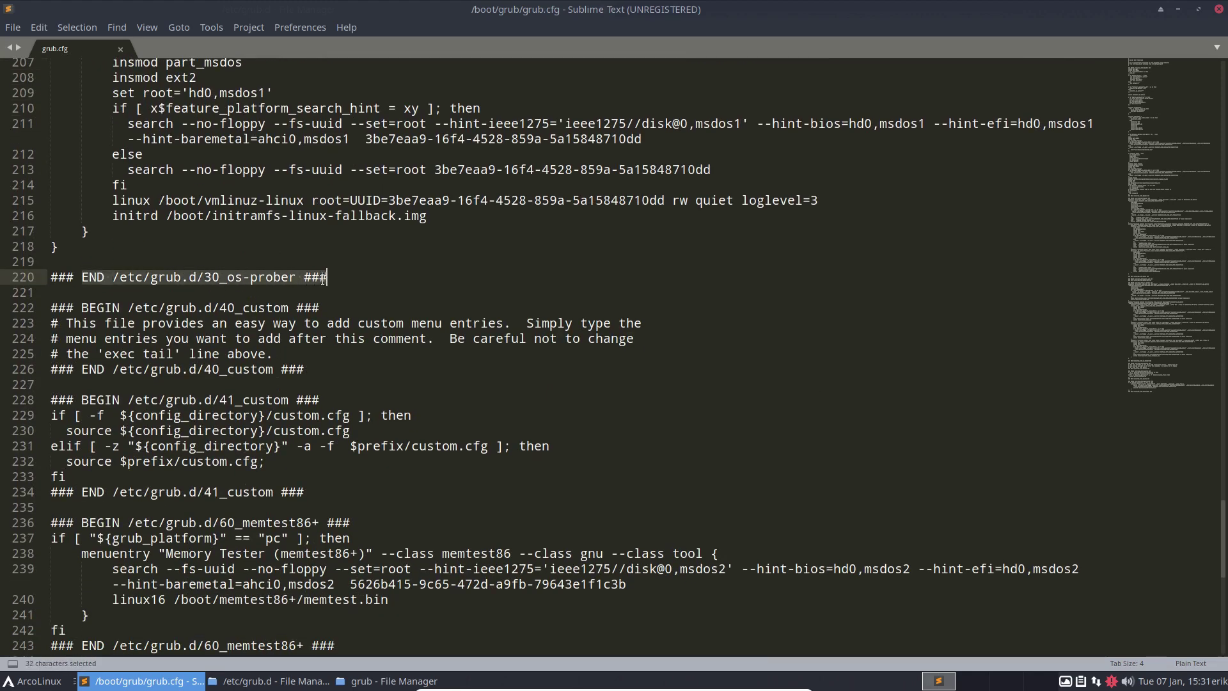
scroll(223, 298, up, 16)
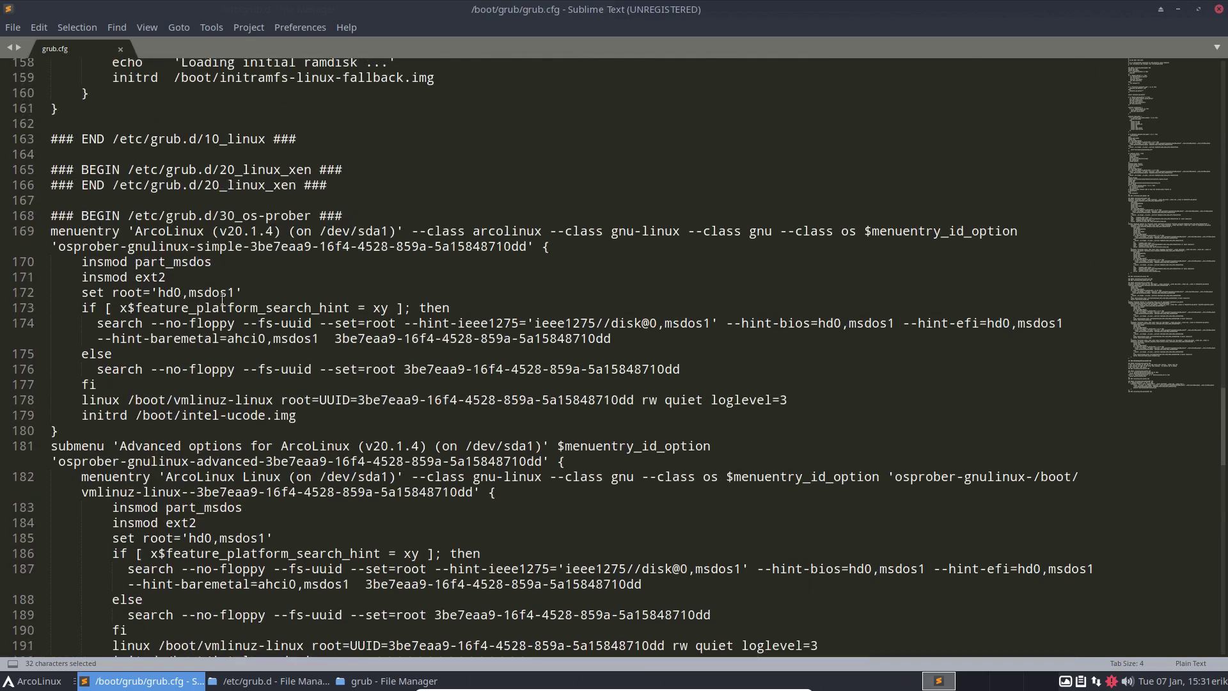
scroll(222, 298, up, 3)
drag(126, 353, 306, 353)
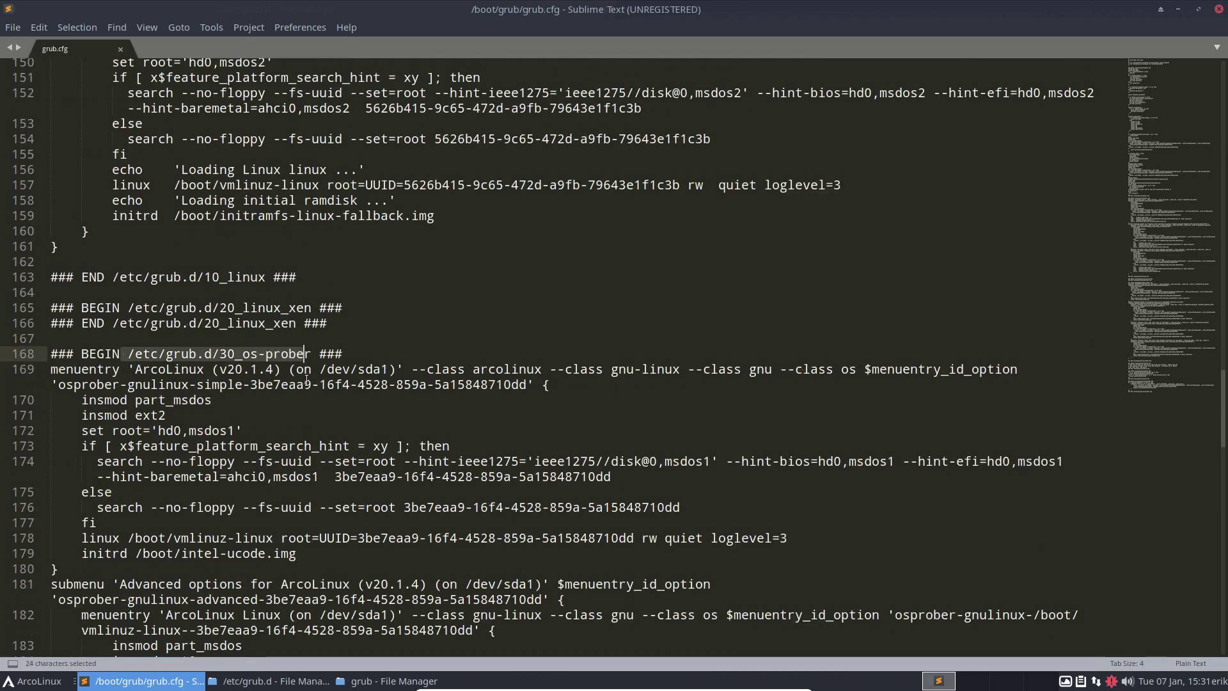
scroll(307, 380, down, 7)
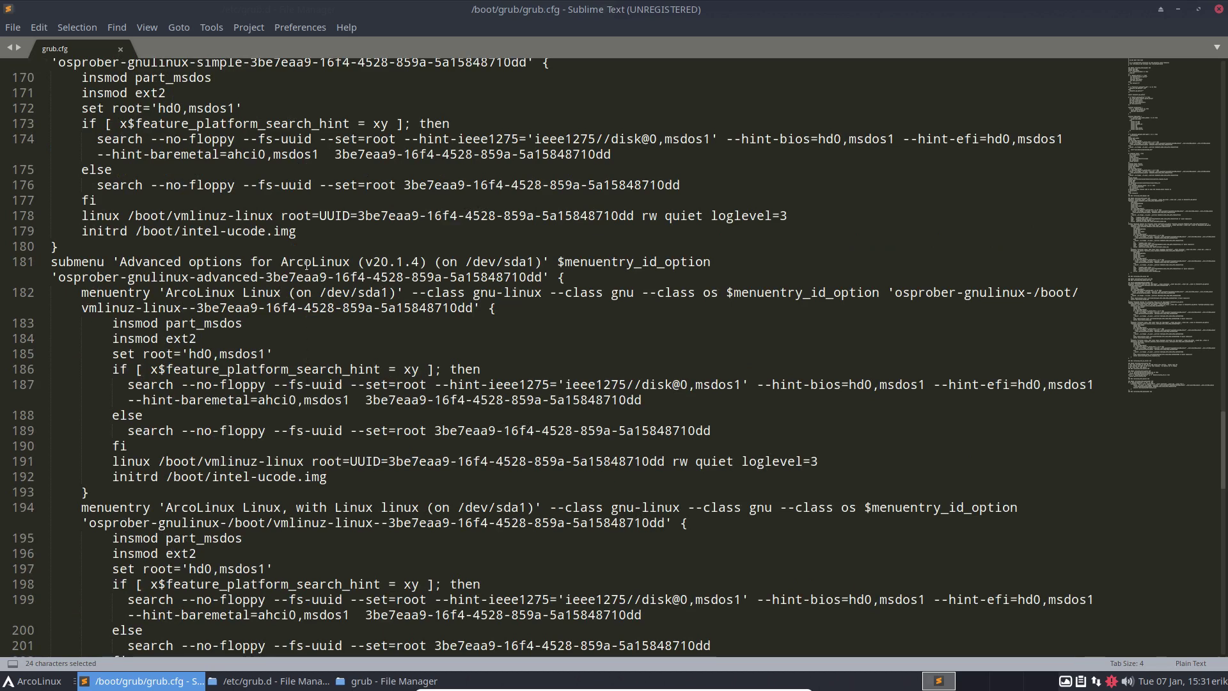
drag(82, 231, 288, 240)
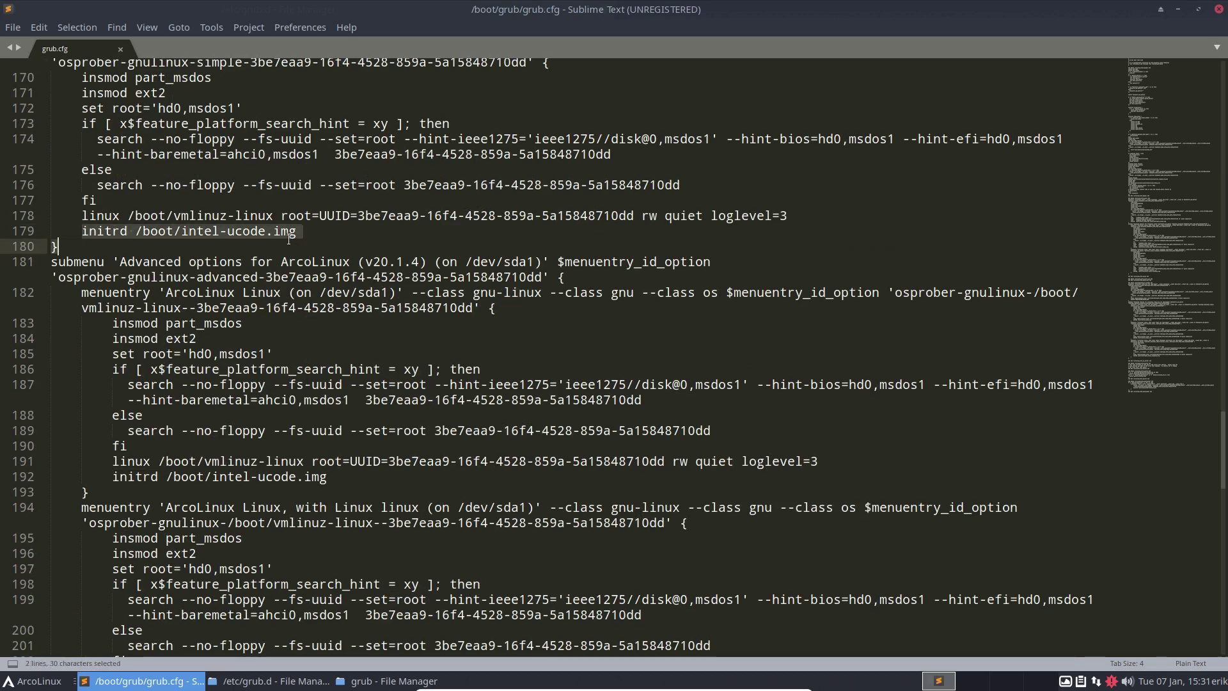
drag(113, 476, 332, 481)
Step: In the 10_linux section, copy the full initrd line on line 124
scroll(332, 481, down, 5)
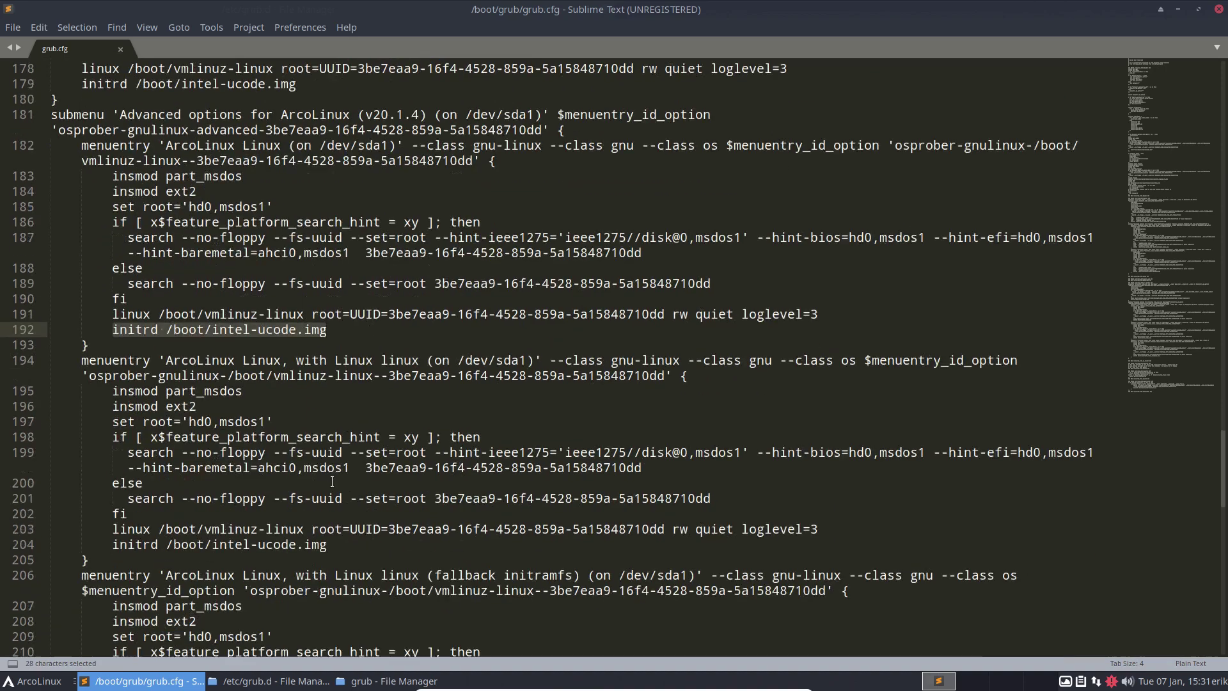
scroll(332, 481, up, 15)
scroll(332, 481, up, 10)
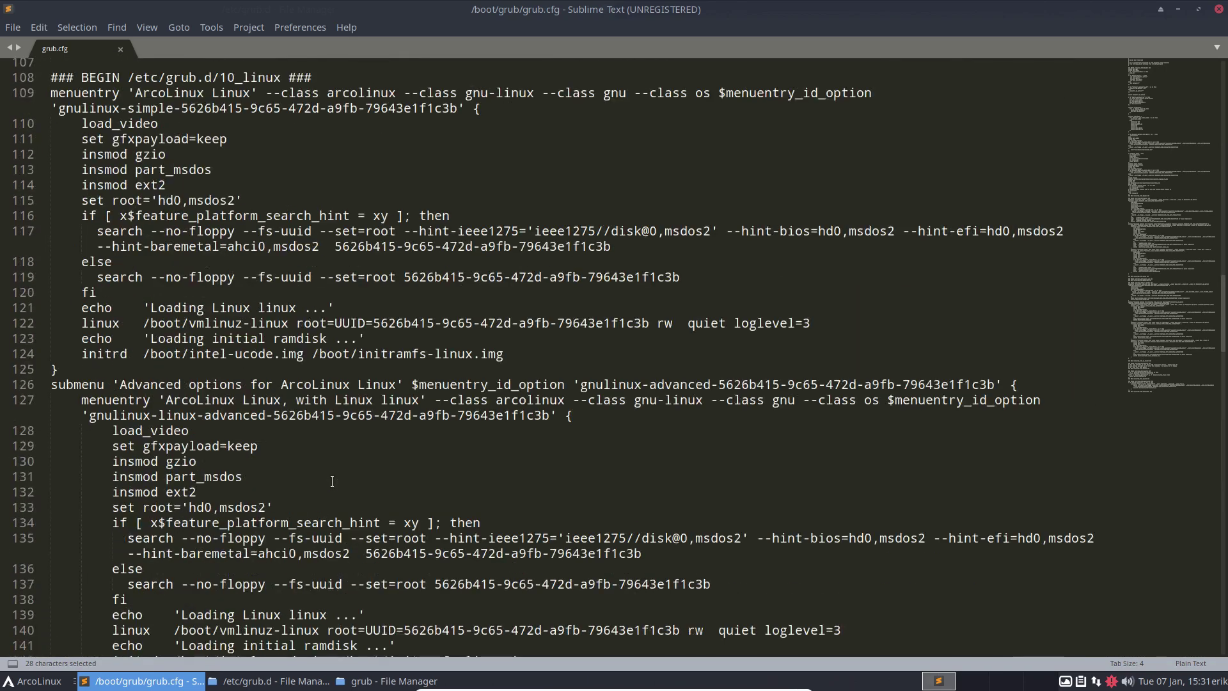
scroll(268, 177, up, 1)
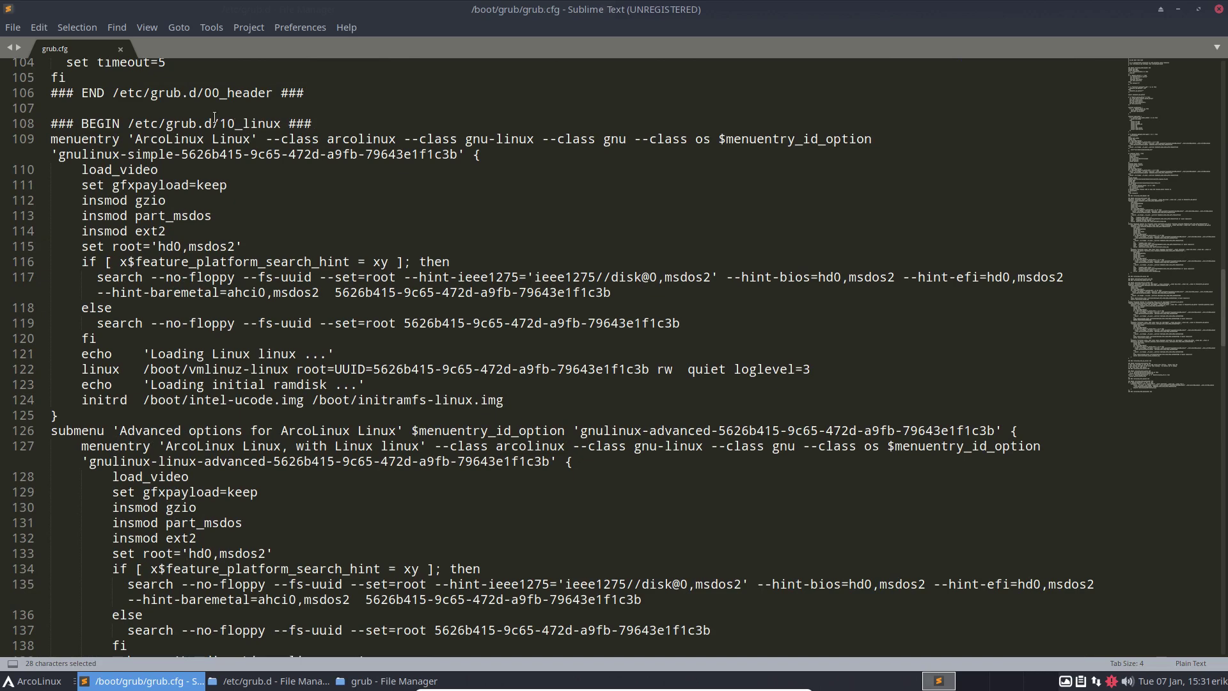
drag(143, 123, 296, 123)
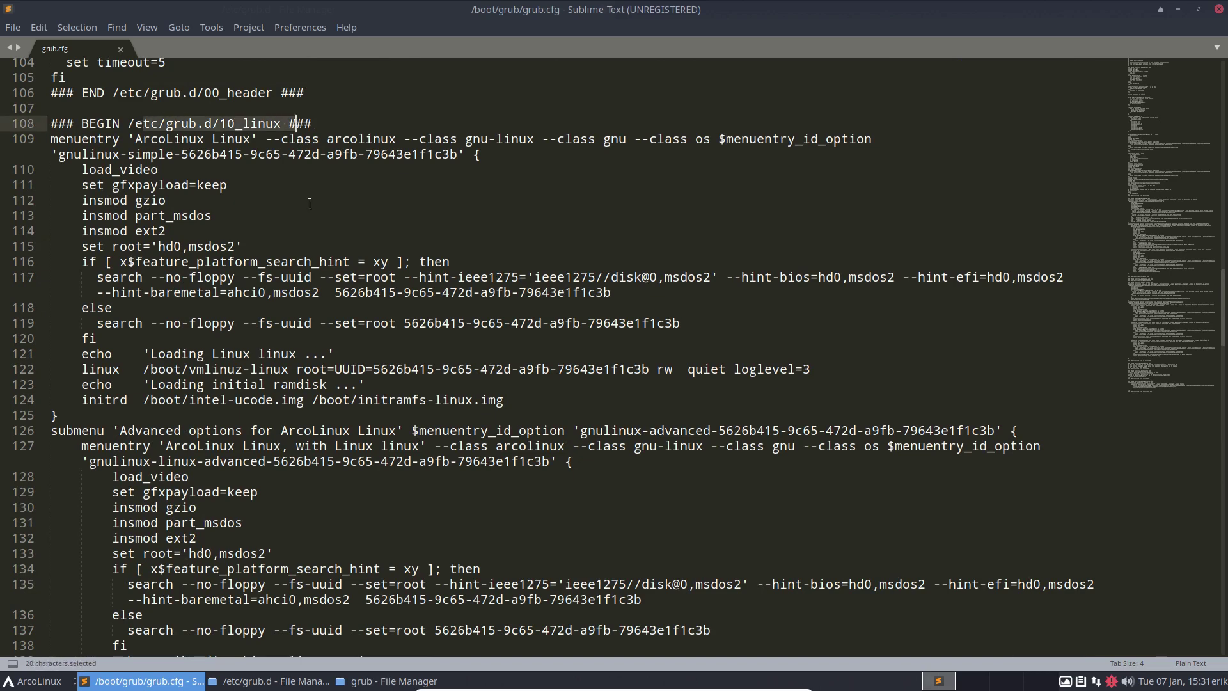
scroll(310, 203, down, 3)
drag(85, 261, 504, 262)
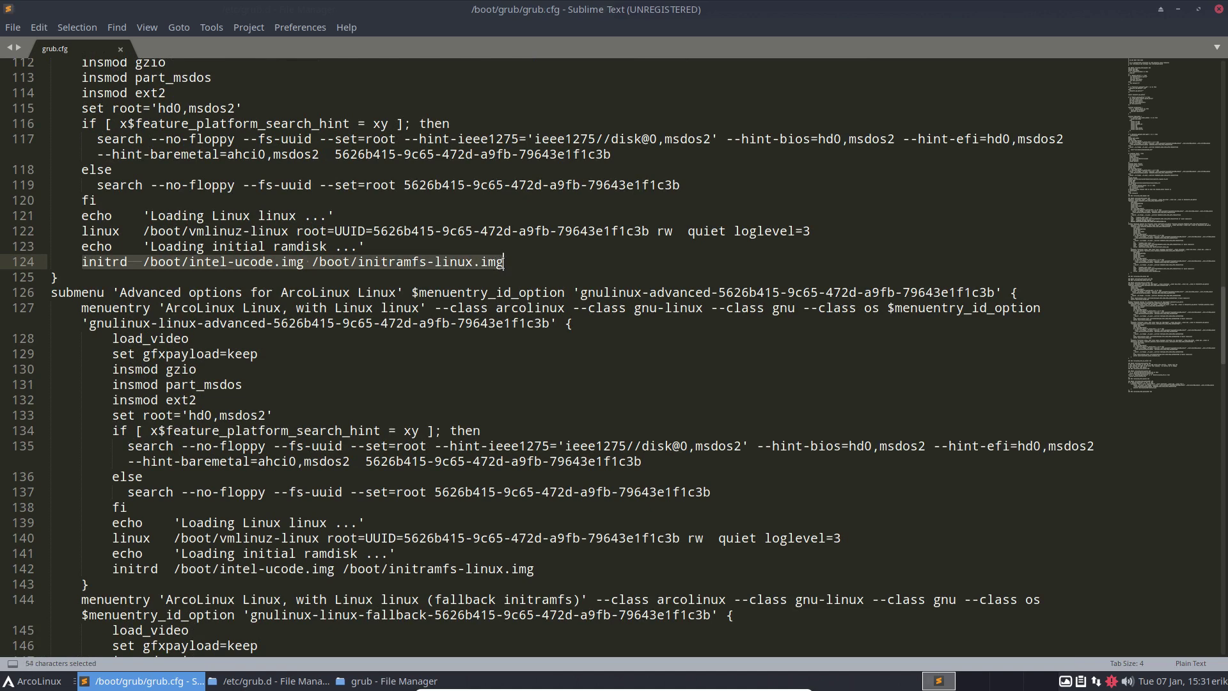
right_click(490, 261)
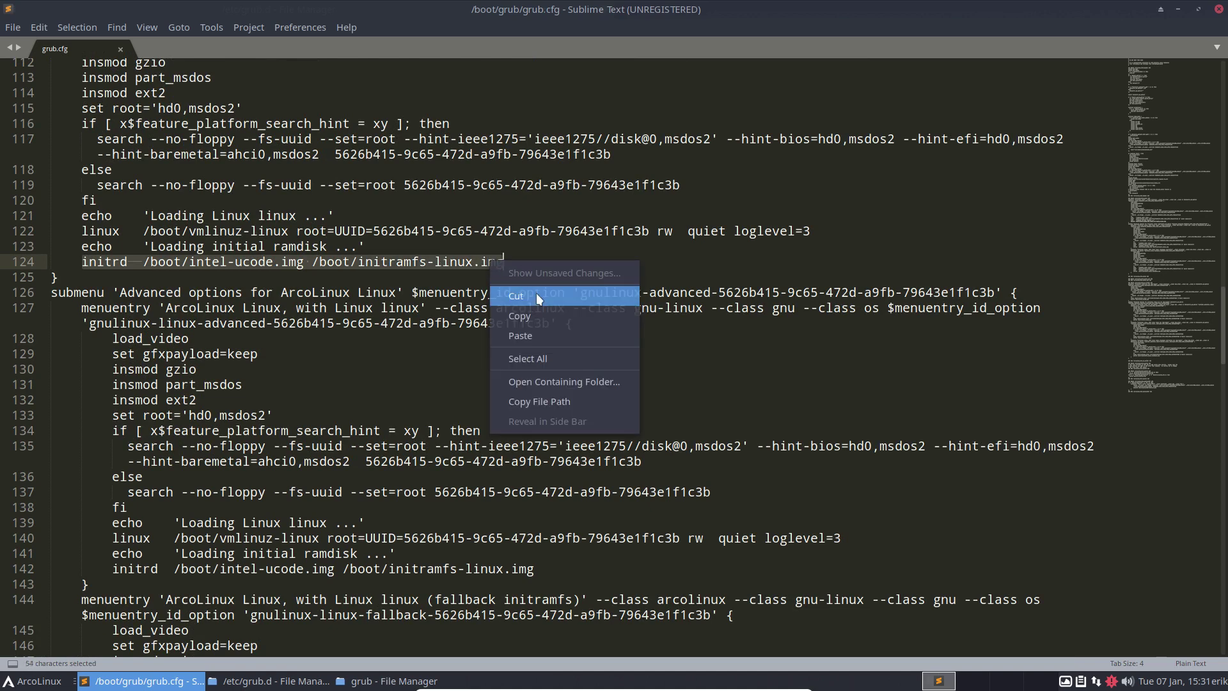
click(538, 315)
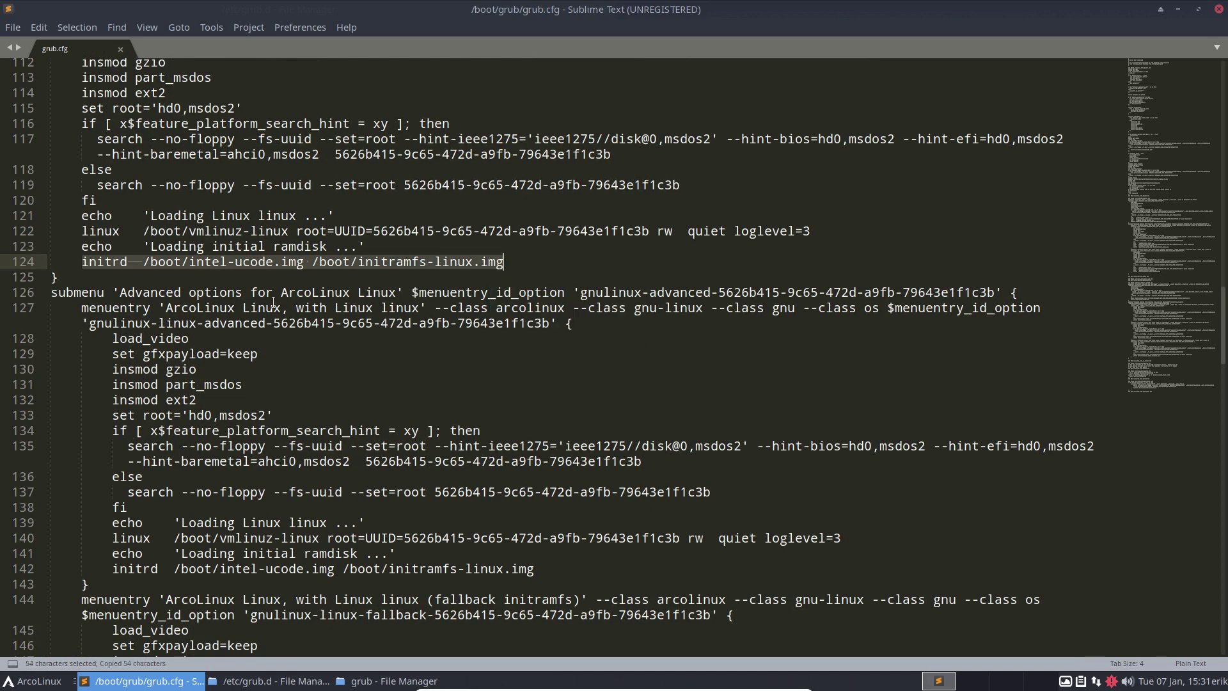
Step: Highlight the intel-ucode image on line 124 and scroll back down through the entries
click(146, 262)
drag(146, 262, 489, 265)
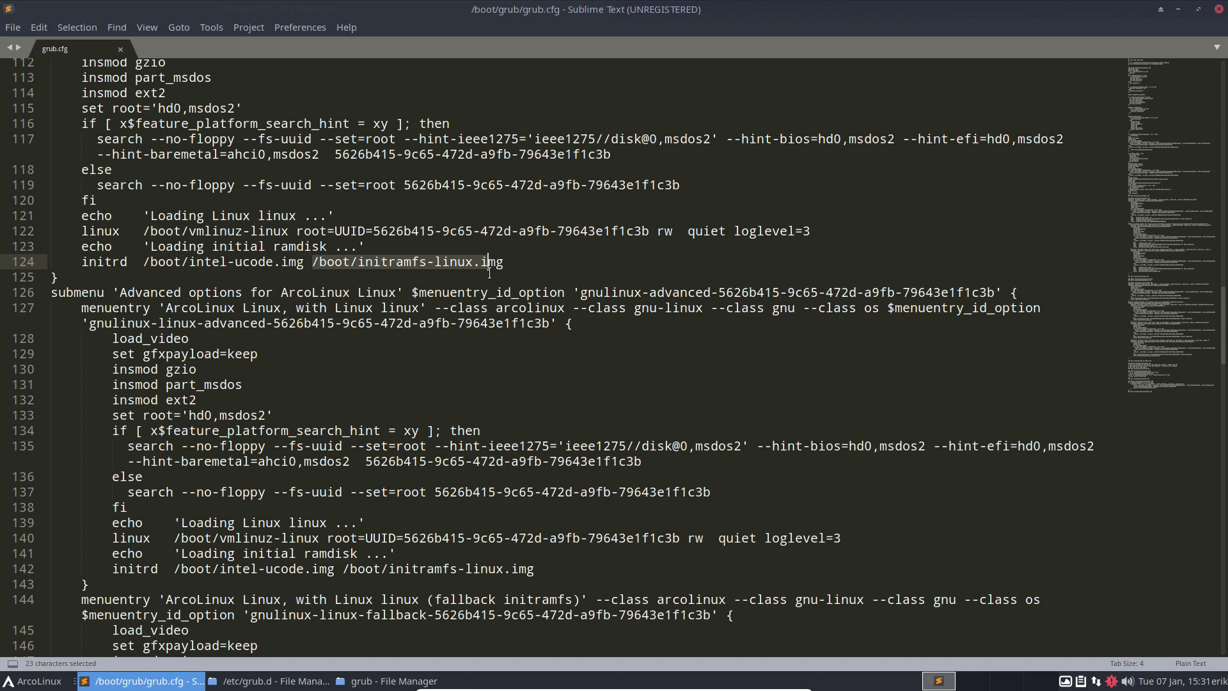
scroll(318, 326, down, 3)
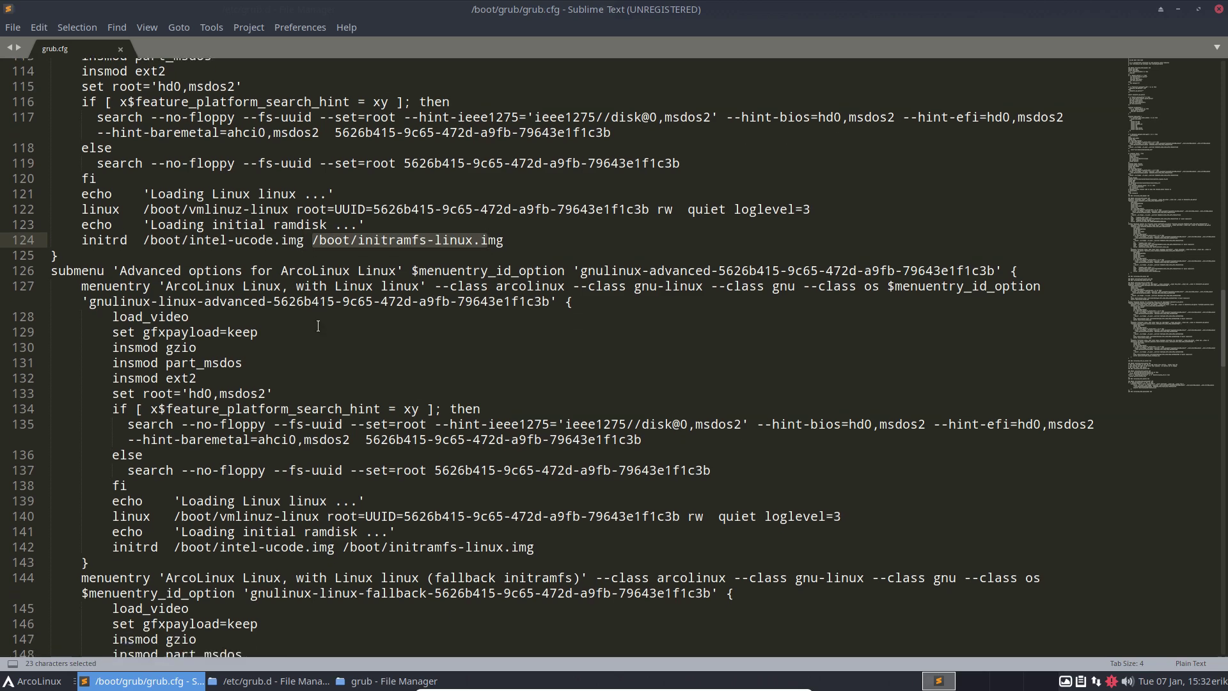
scroll(318, 326, down, 12)
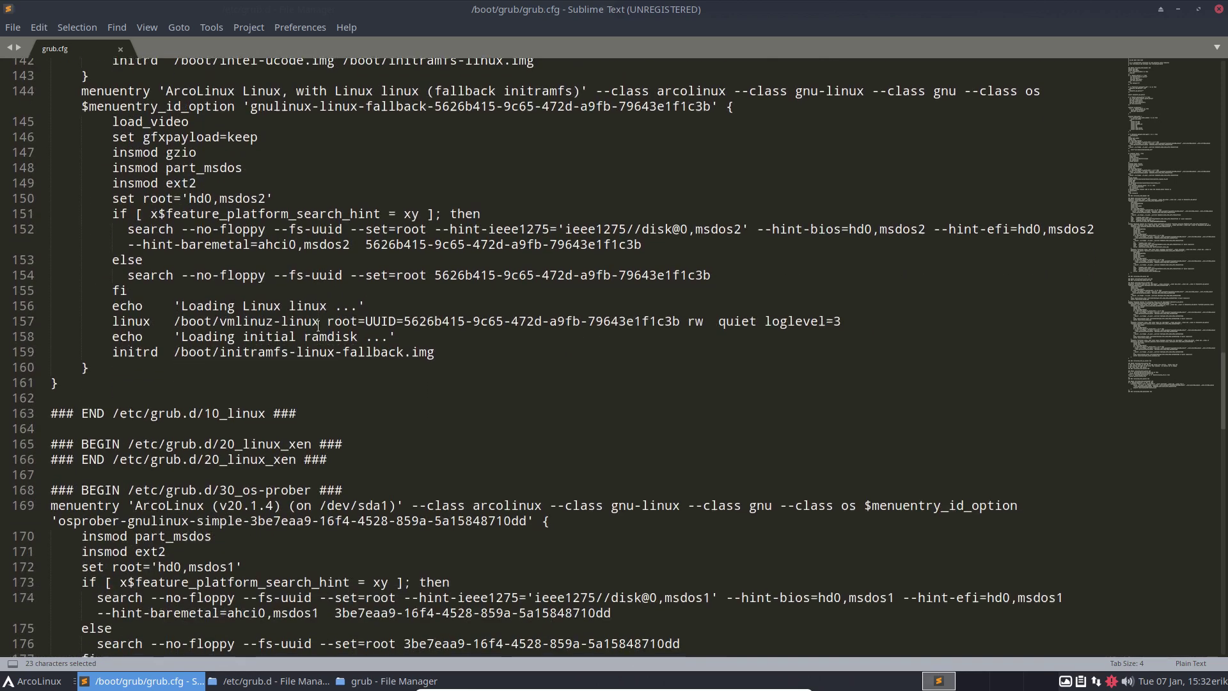
scroll(318, 326, down, 4)
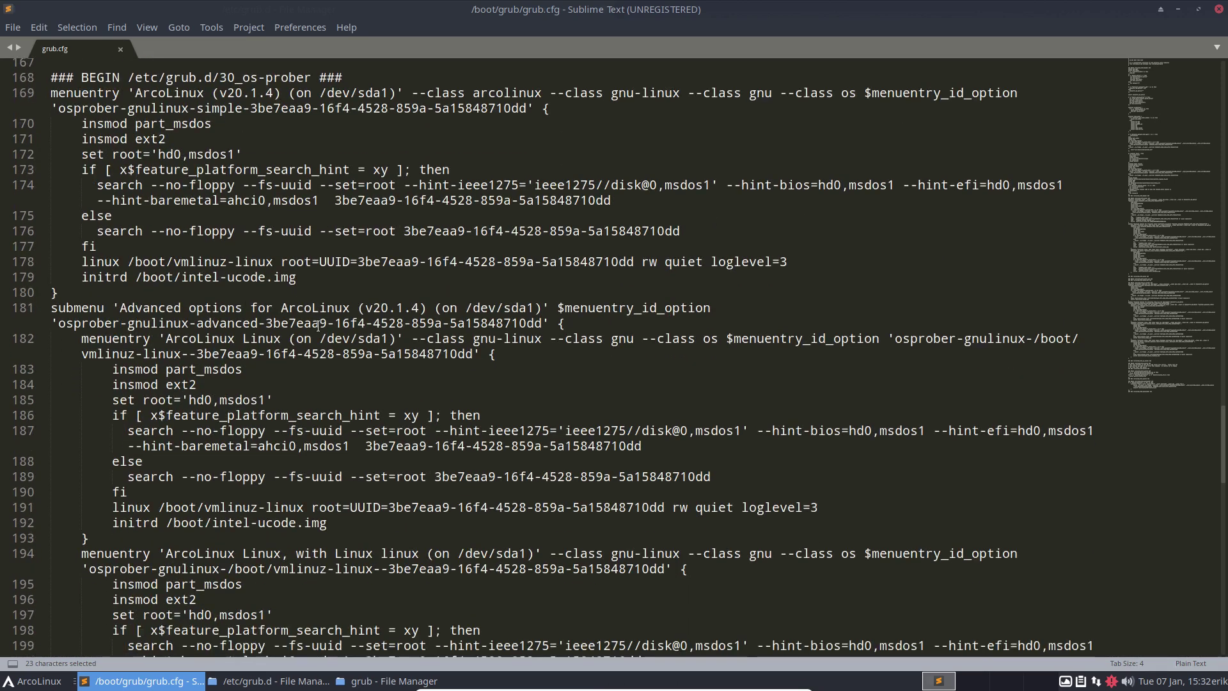
scroll(318, 326, down, 3)
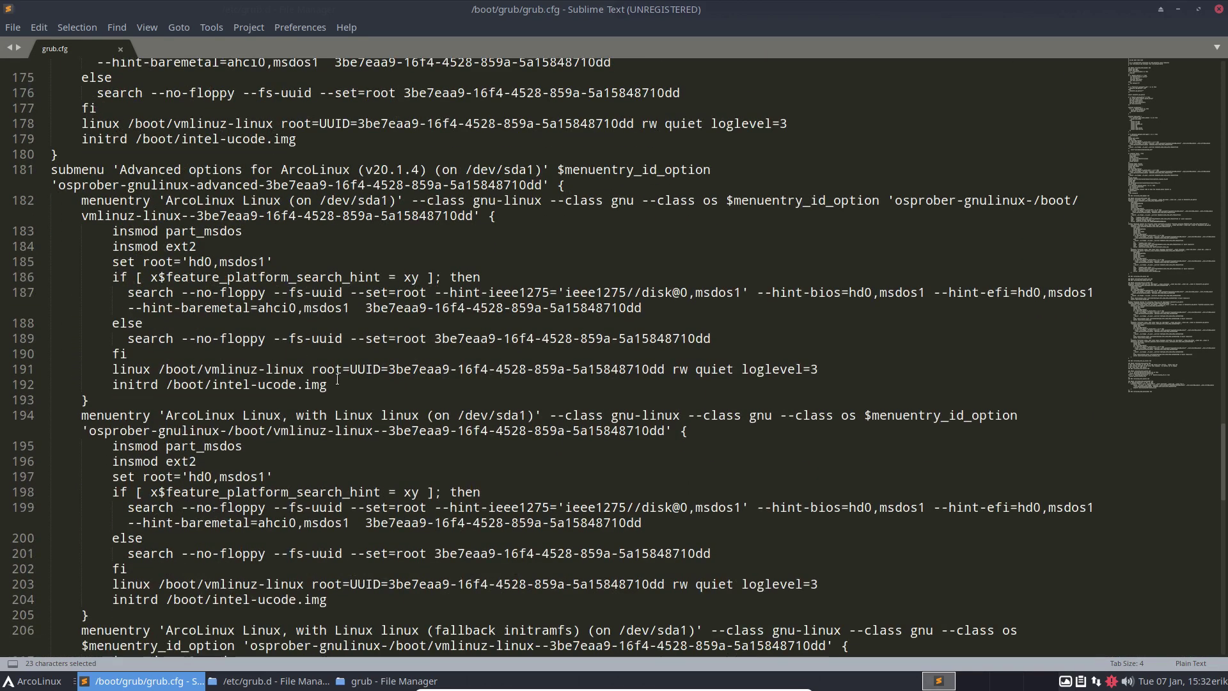
Step: Paste the copied initrd line over the initrd lines on lines 192 and 204
drag(328, 384, 113, 384)
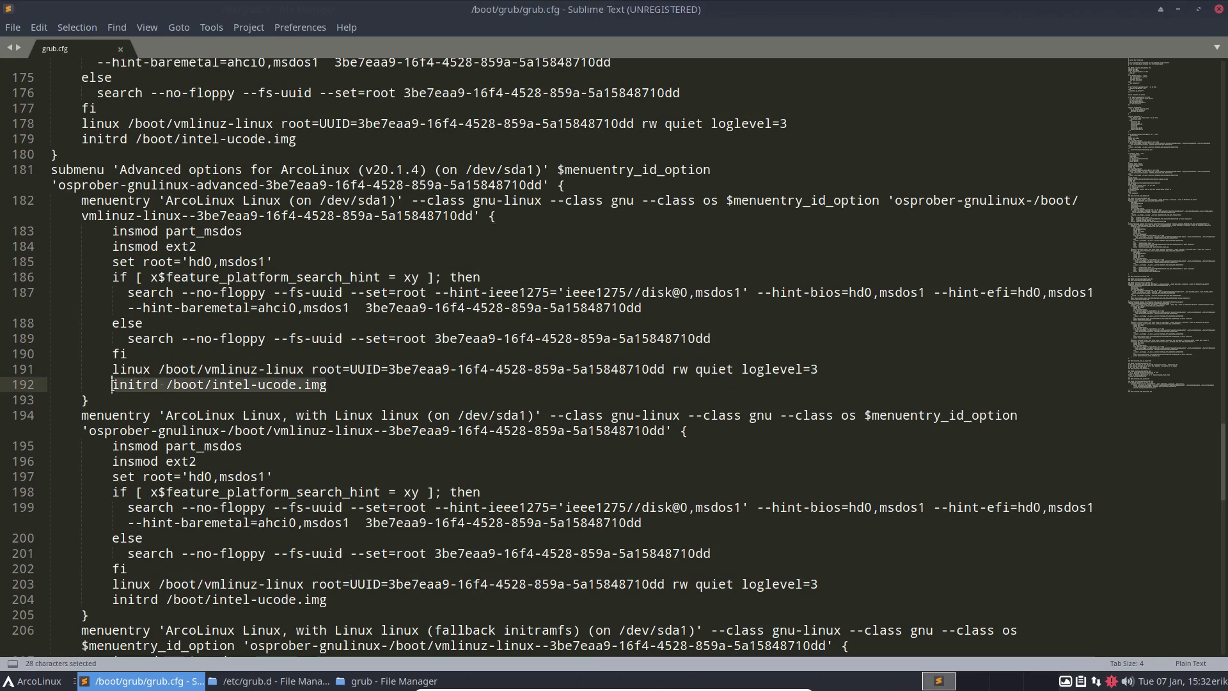
key(ctrl+v)
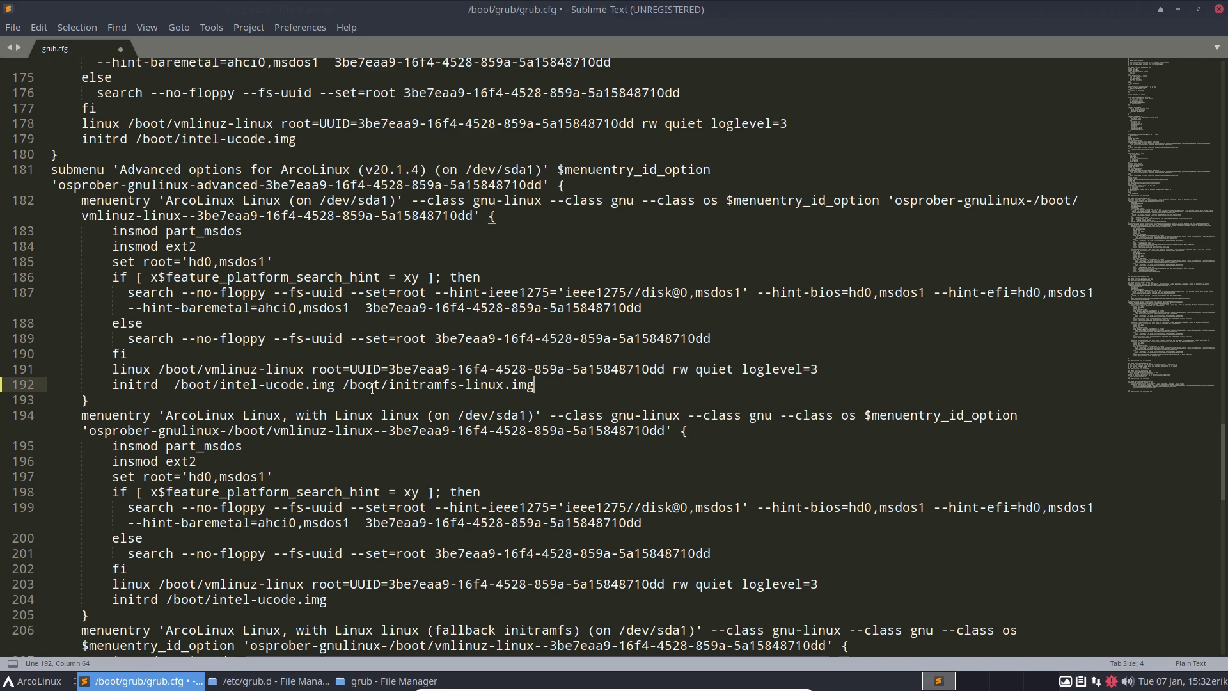
scroll(373, 389, down, 4)
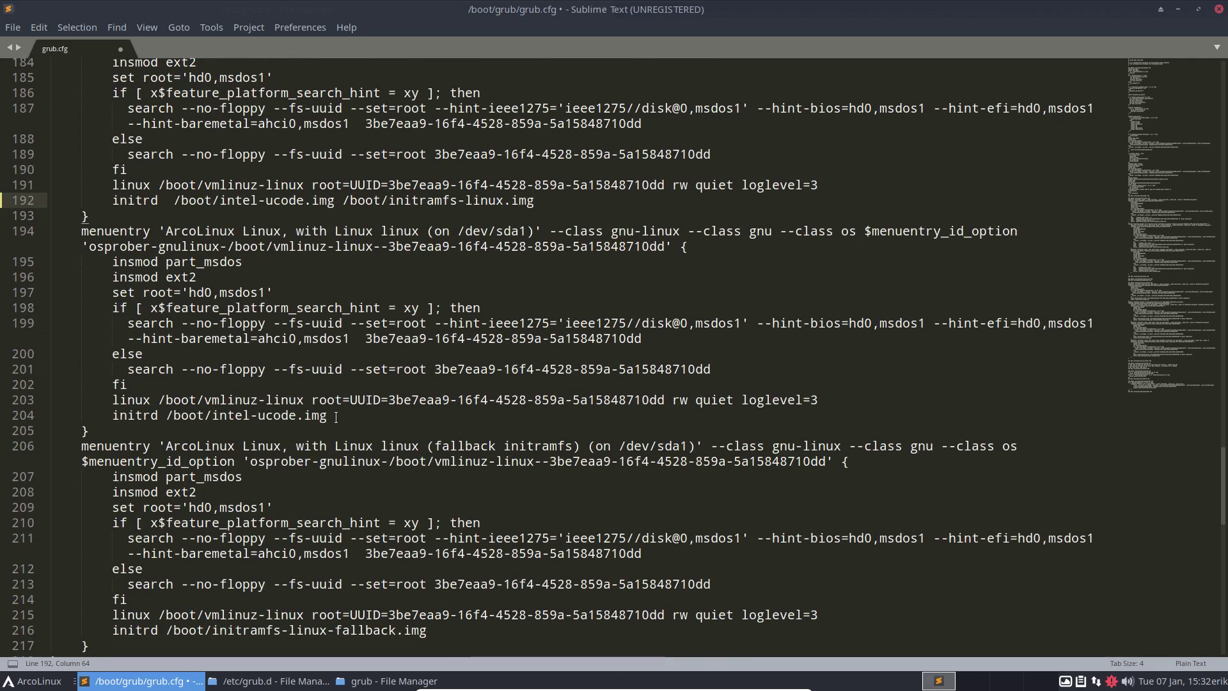
drag(327, 415, 132, 429)
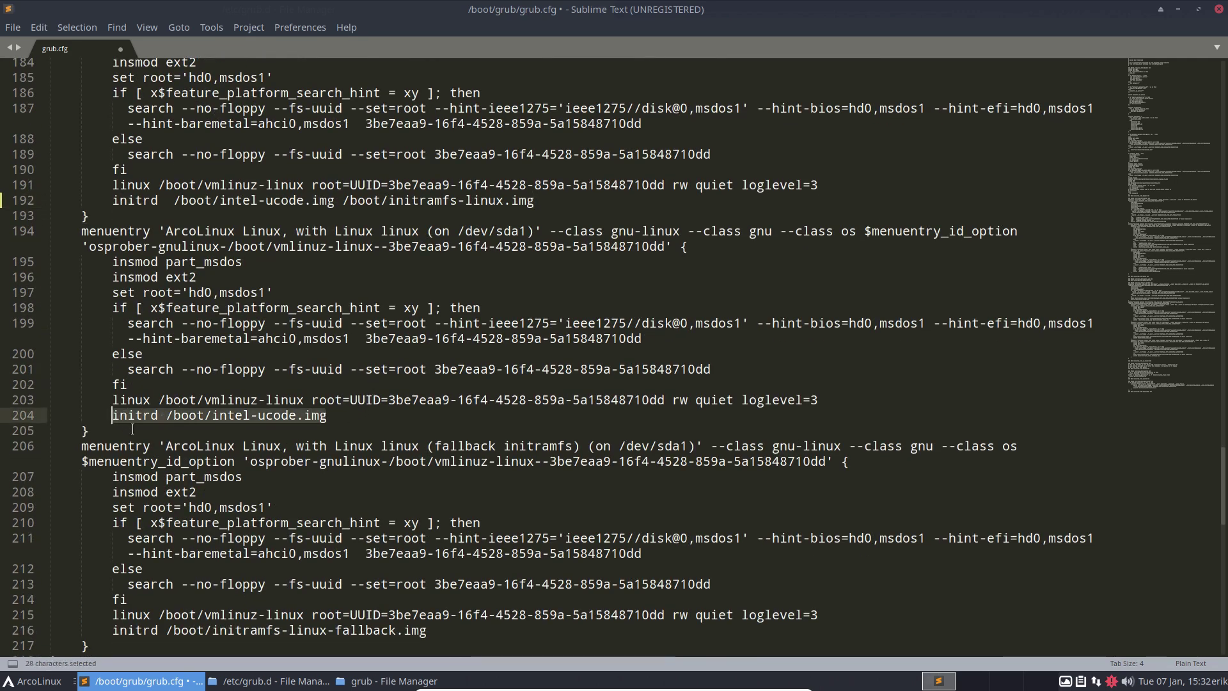
key(ctrl+v)
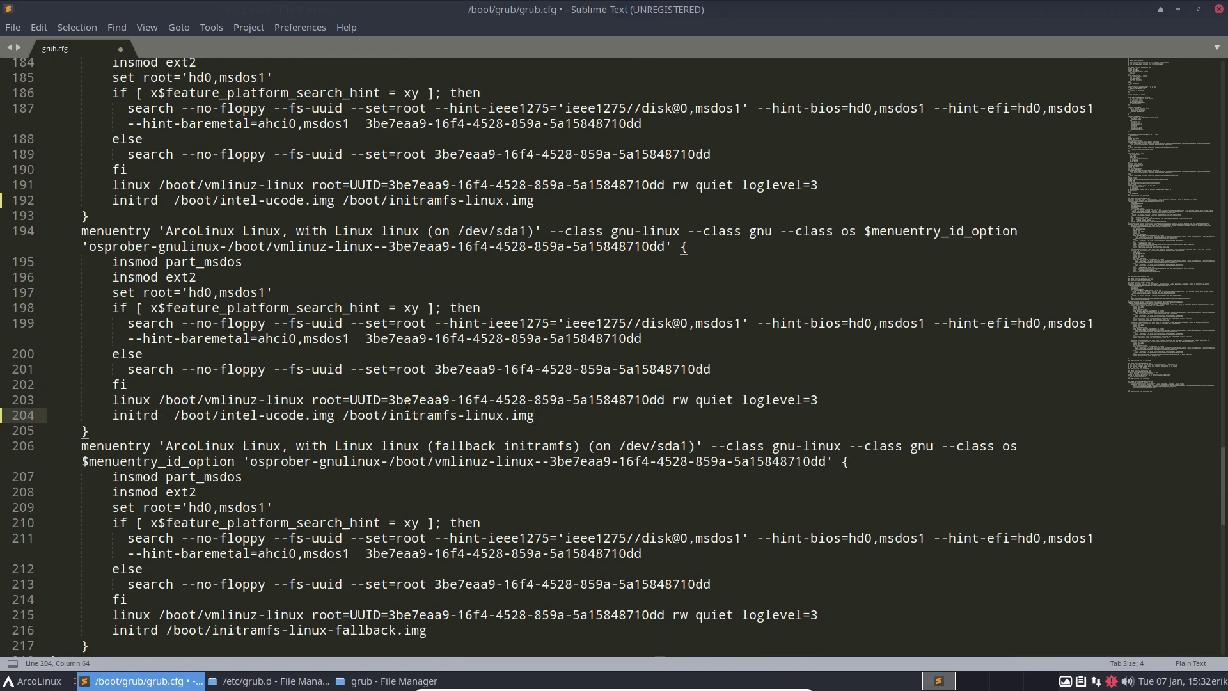
scroll(408, 405, down, 3)
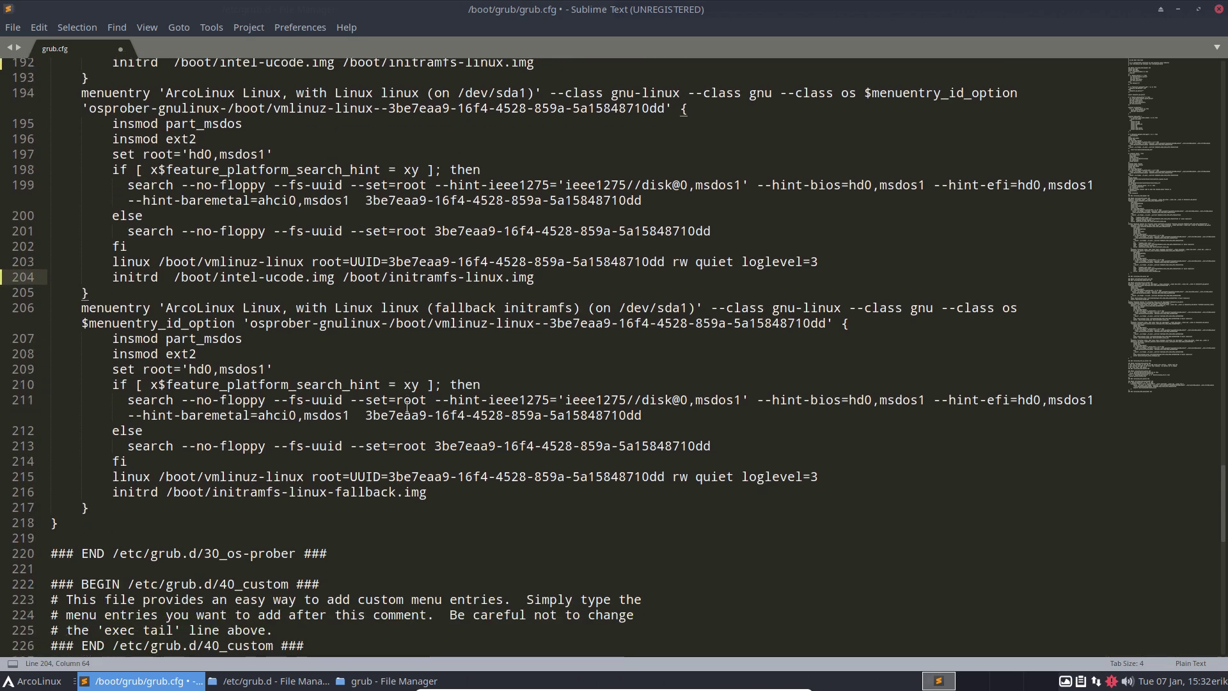
Step: Replace the initrd line on line 179 with the copied one and save grub.cfg
click(374, 493)
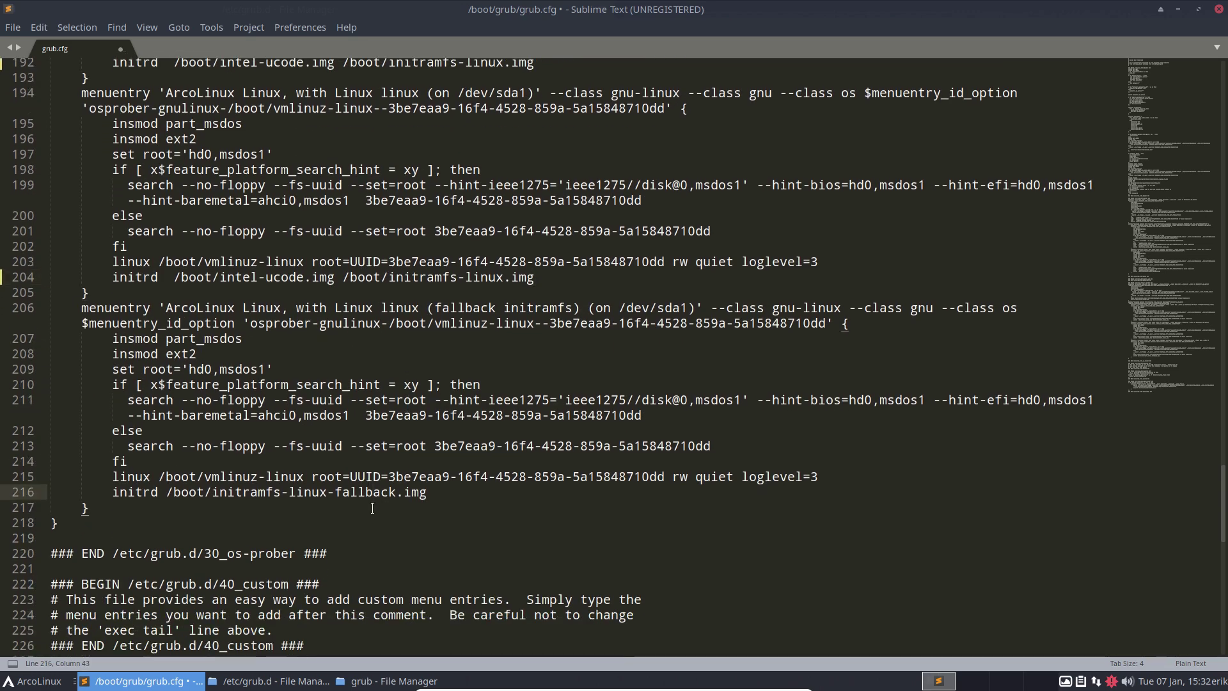
scroll(371, 507, up, 7)
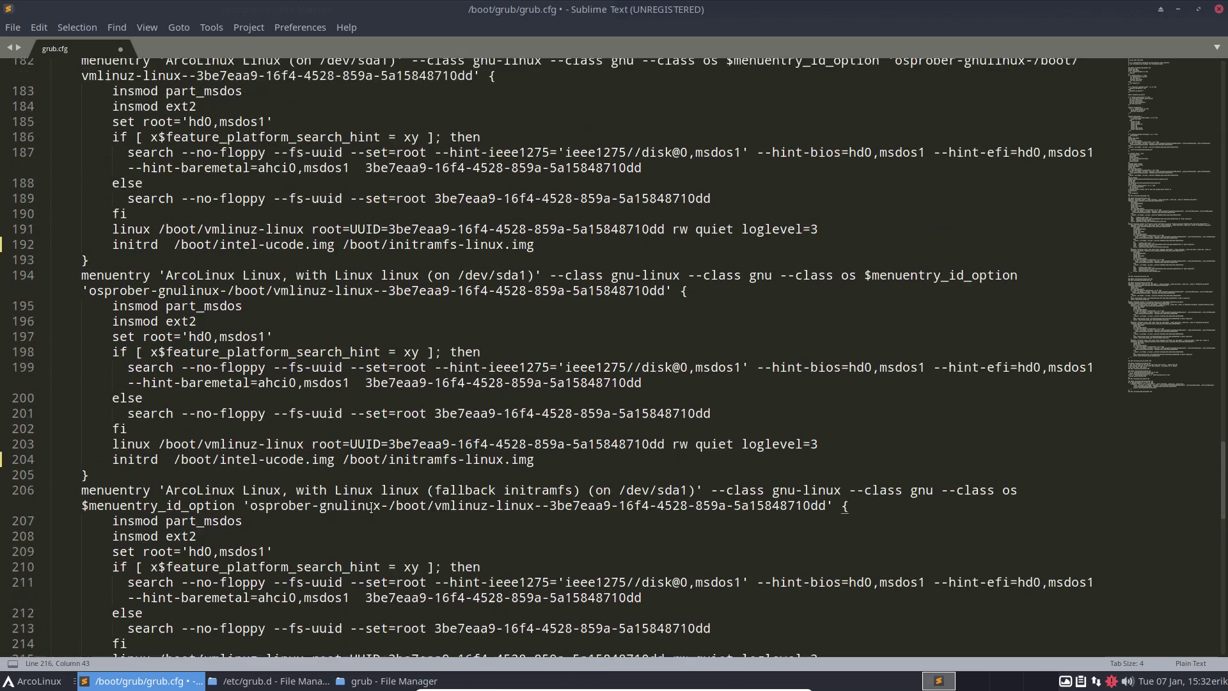
scroll(308, 397, up, 4)
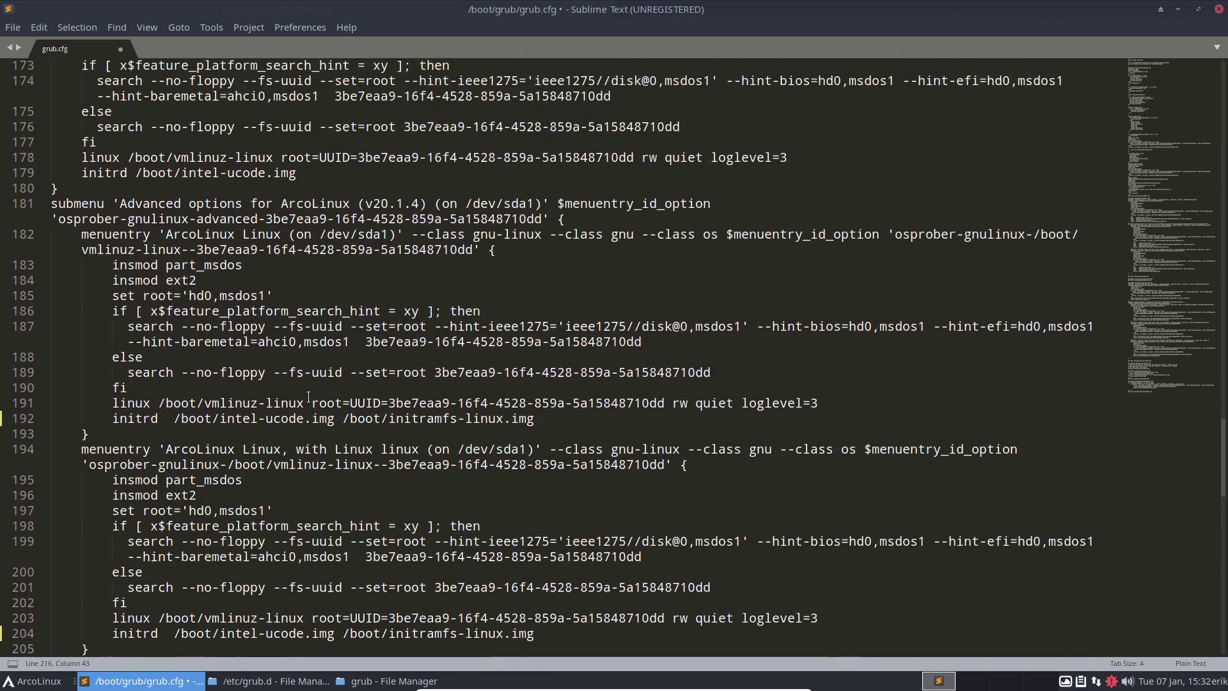
click(298, 323)
drag(257, 322, 84, 325)
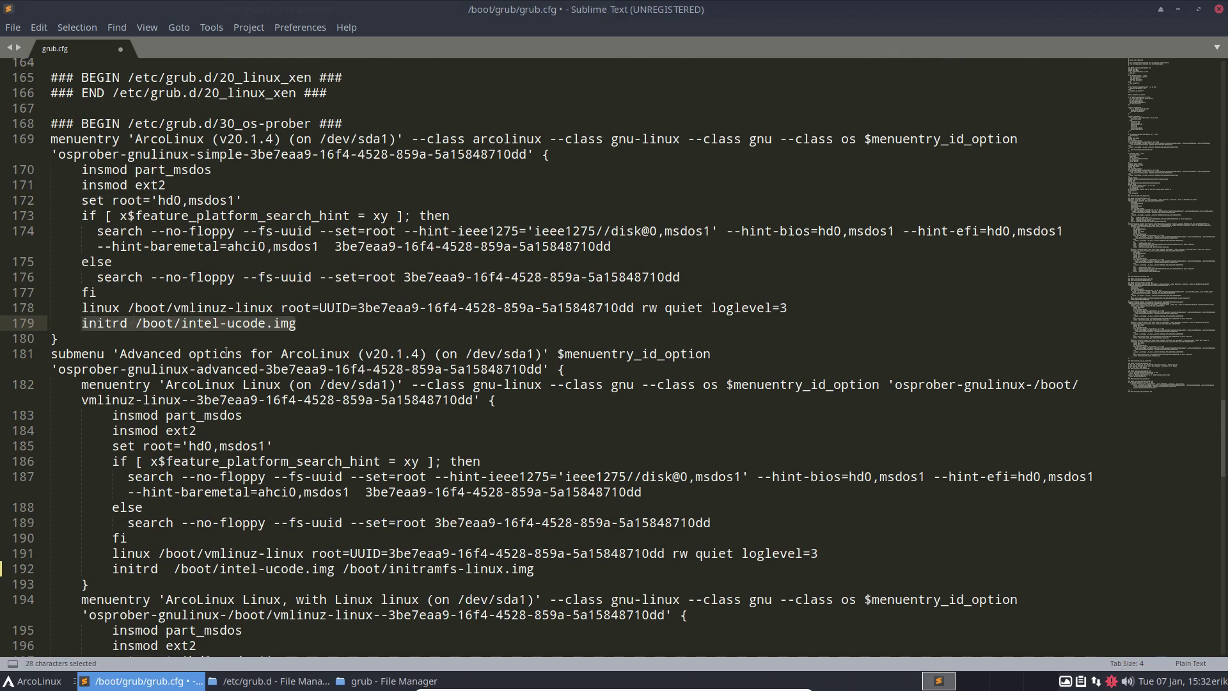
text(initrd  /boot/intel-ucode.img /boot/initramfs-linux.img)
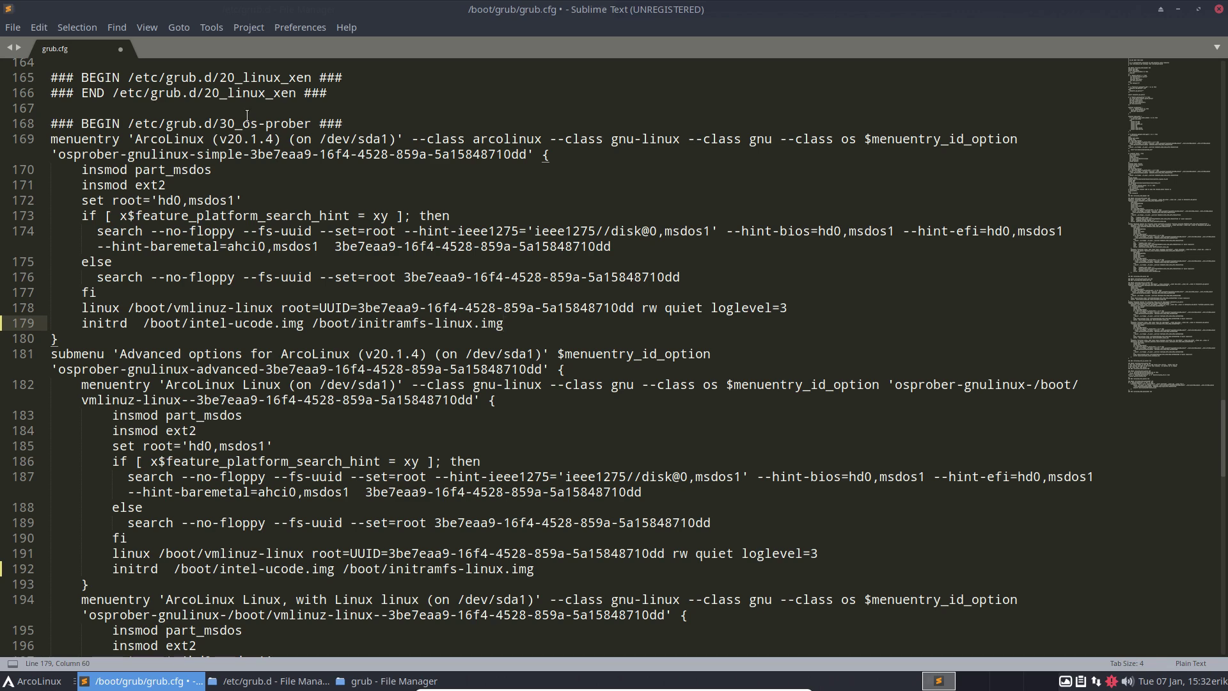
key(ctrl+s)
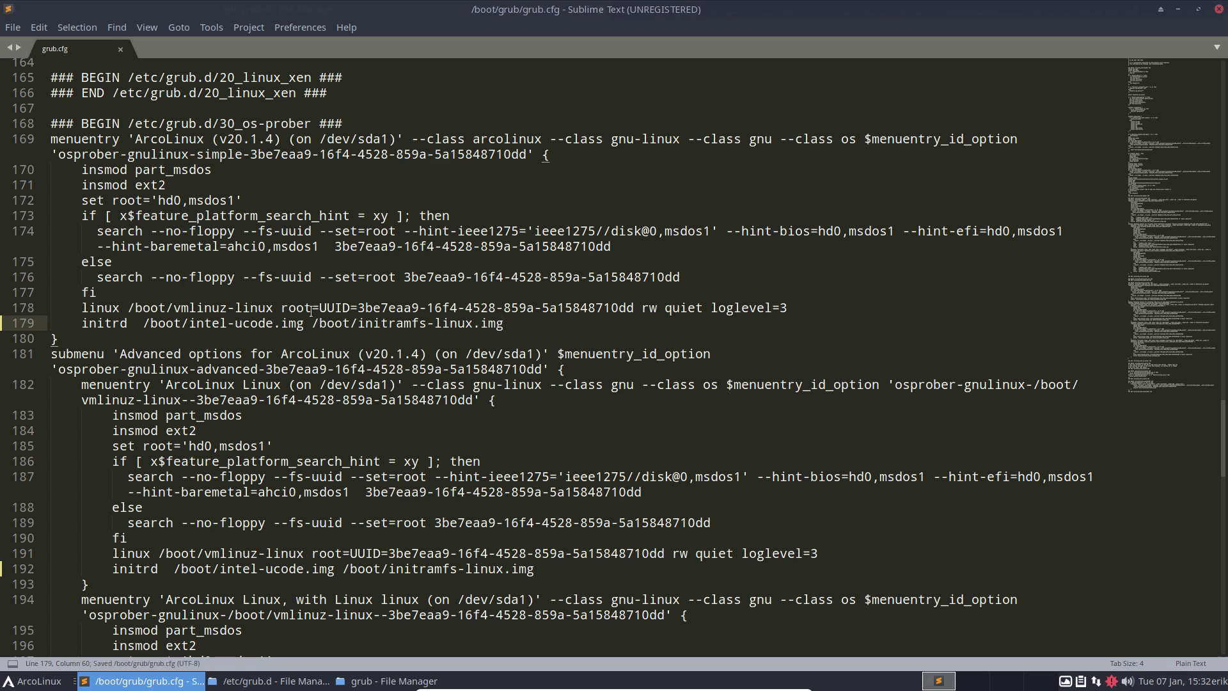
Step: Close Sublime Text and the /etc/grub.d file manager window
click(1218, 9)
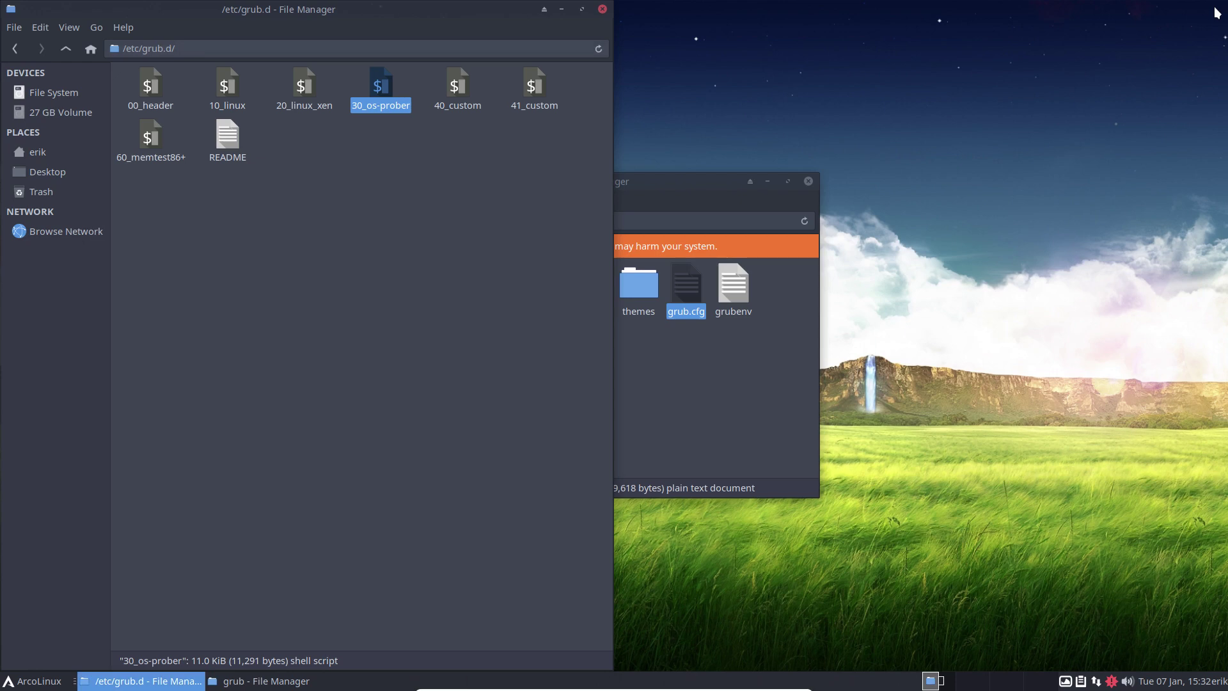
click(602, 10)
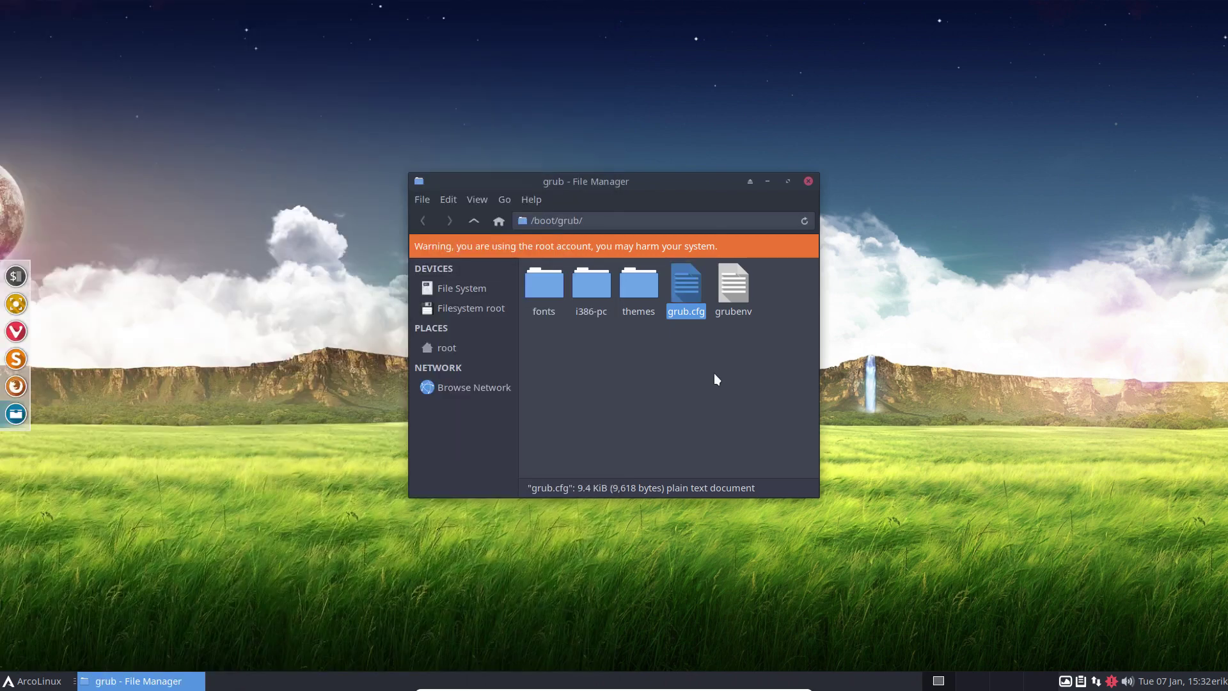
click(714, 373)
click(690, 298)
click(703, 347)
click(689, 297)
click(729, 346)
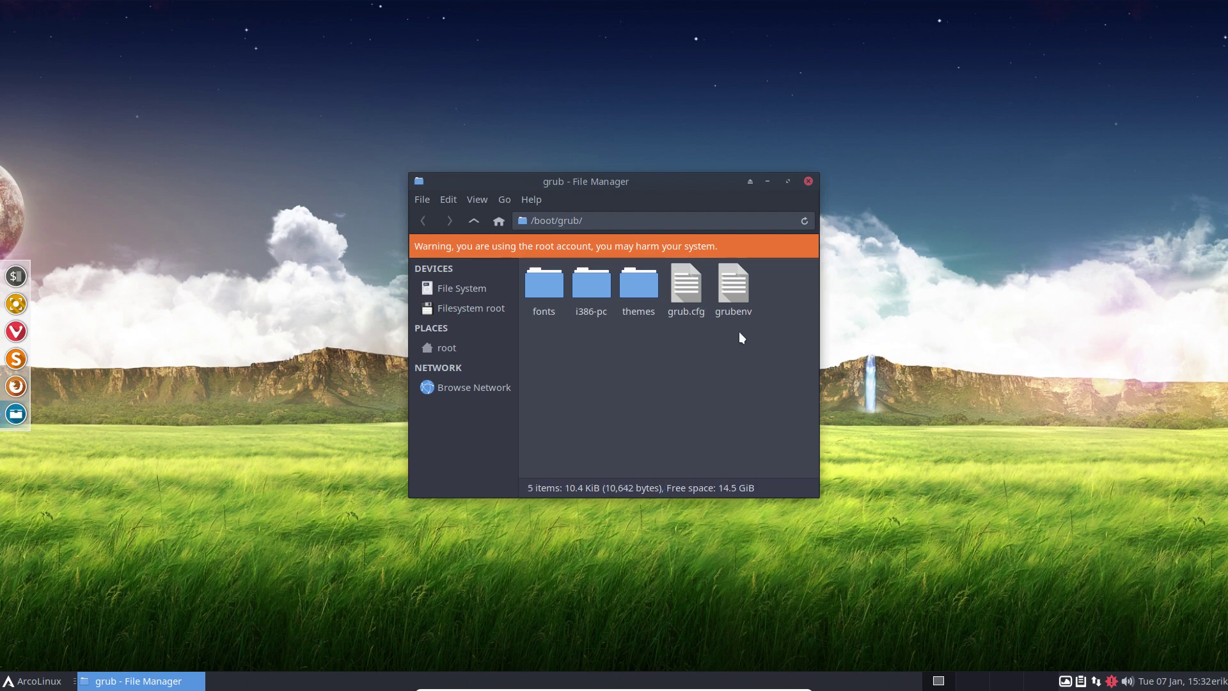
Step: Close the root grub file manager window and bring up the log-out options
click(808, 180)
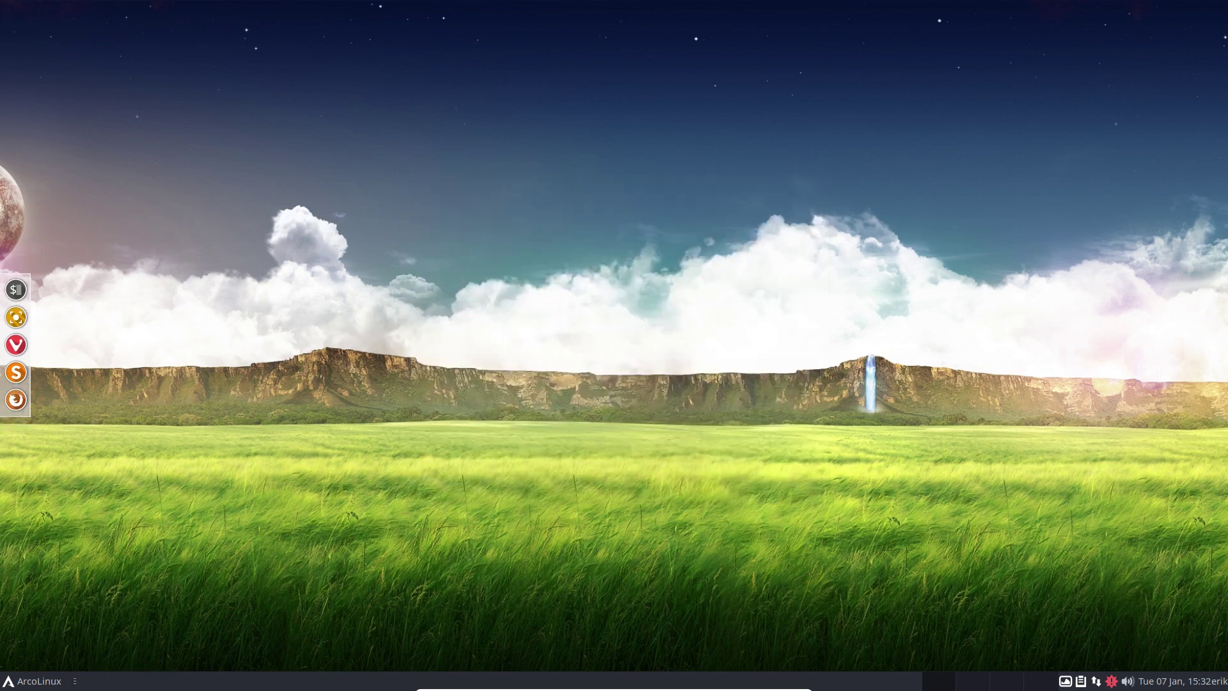
click(38, 682)
click(84, 665)
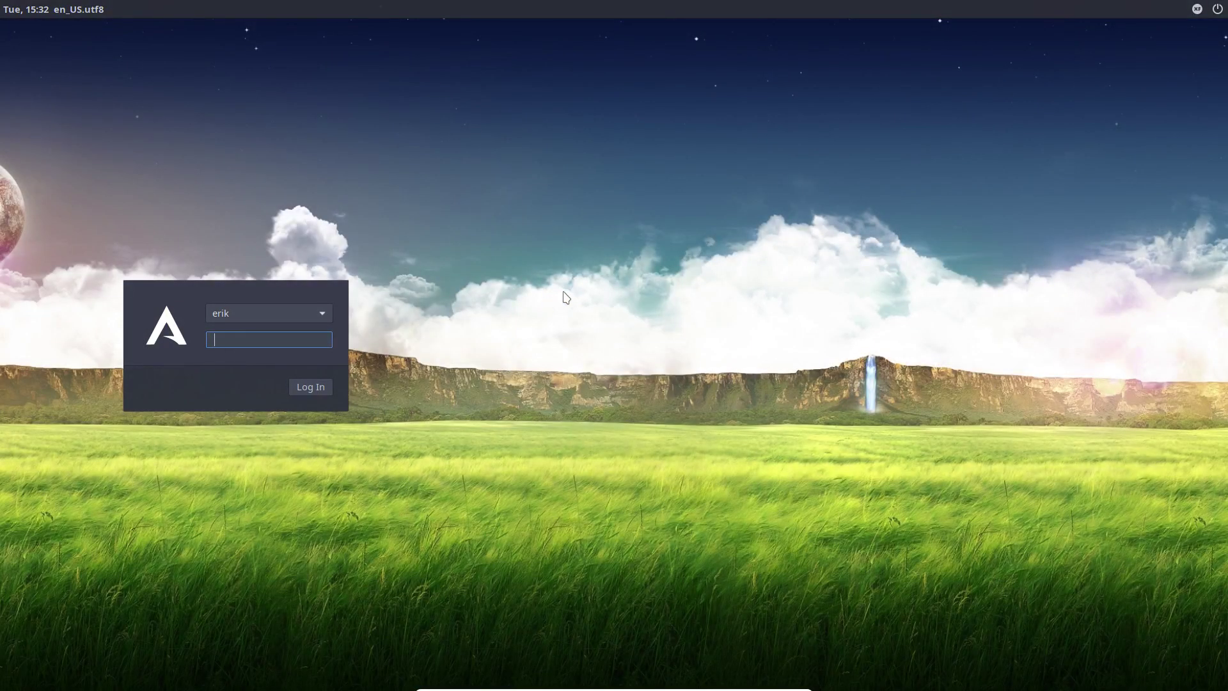
Step: Shut the computer down from the LightDM login screen's power menu
click(1218, 9)
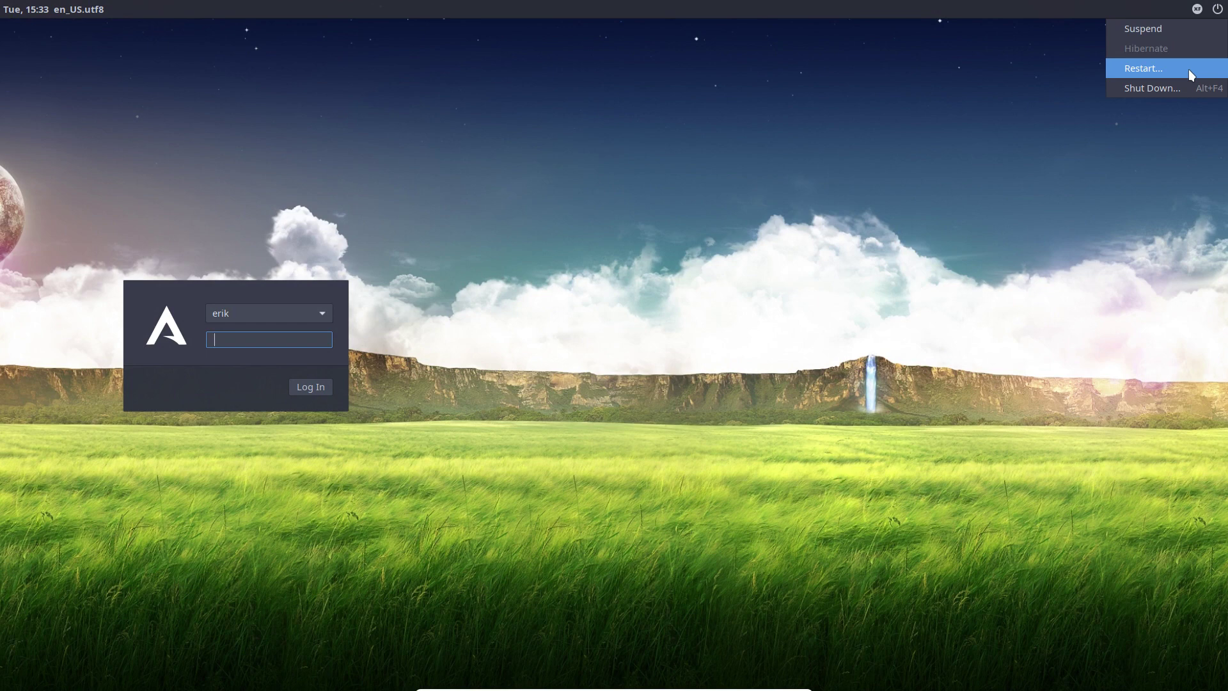
click(1181, 87)
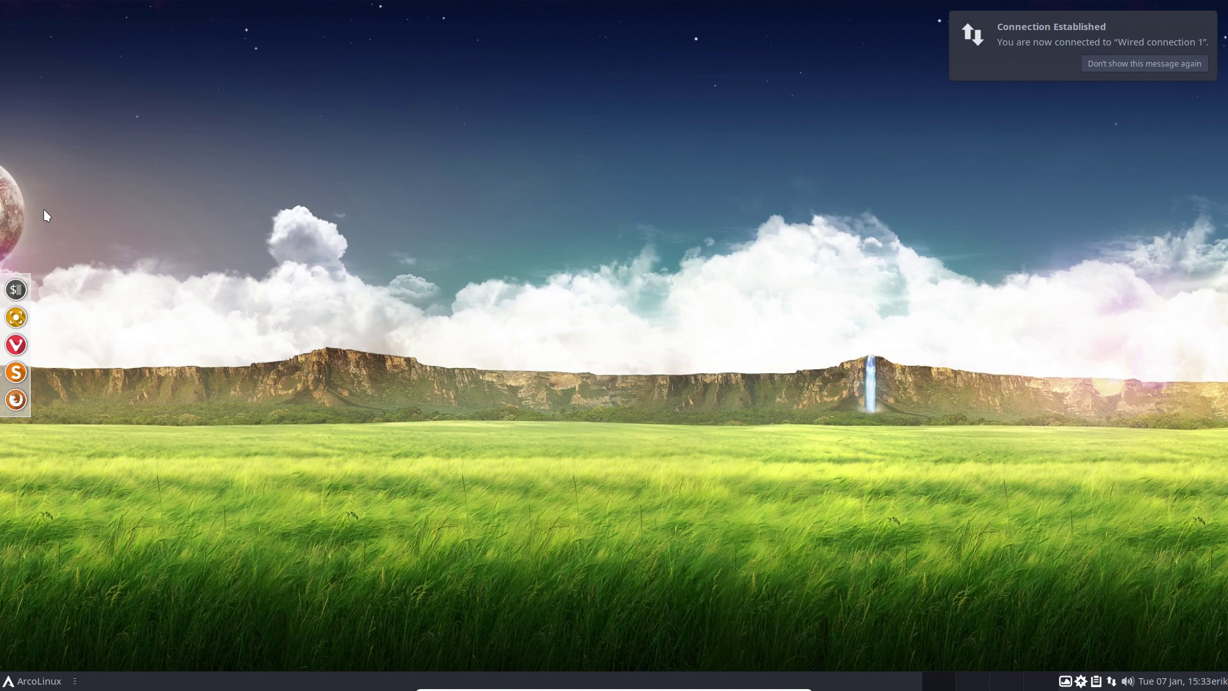
Step: Launch the file manager and browse from File System into /boot/grub
click(42, 685)
click(198, 440)
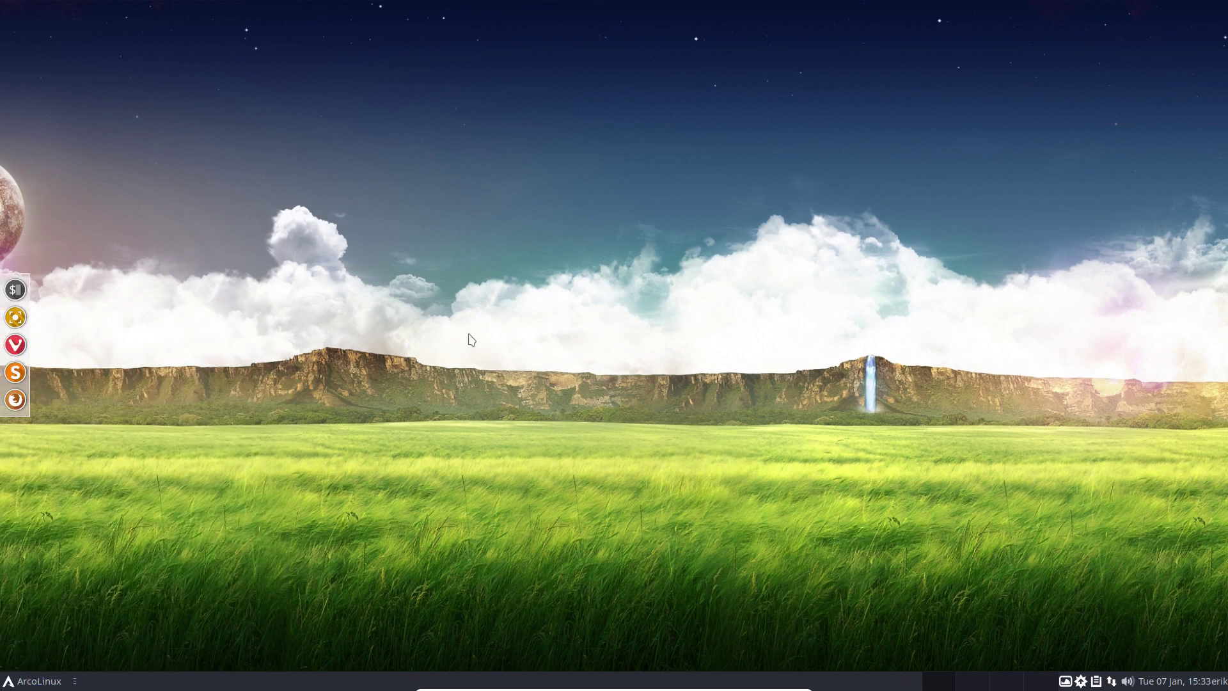
click(146, 96)
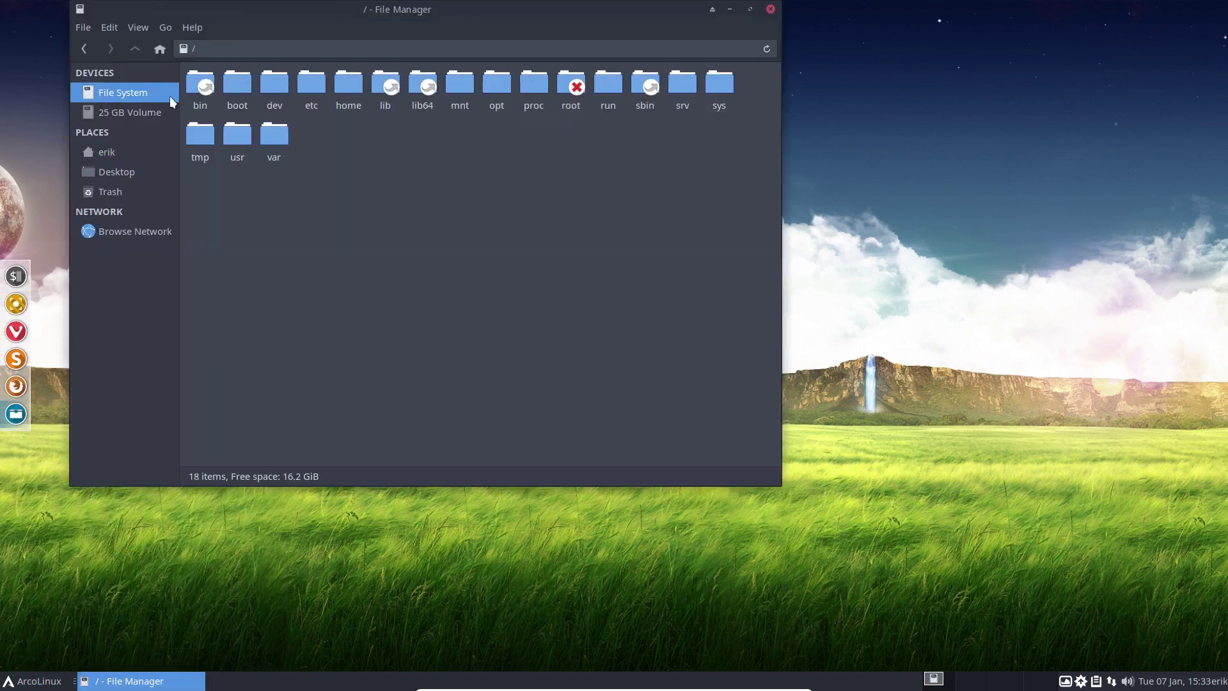
double_click(239, 85)
double_click(222, 84)
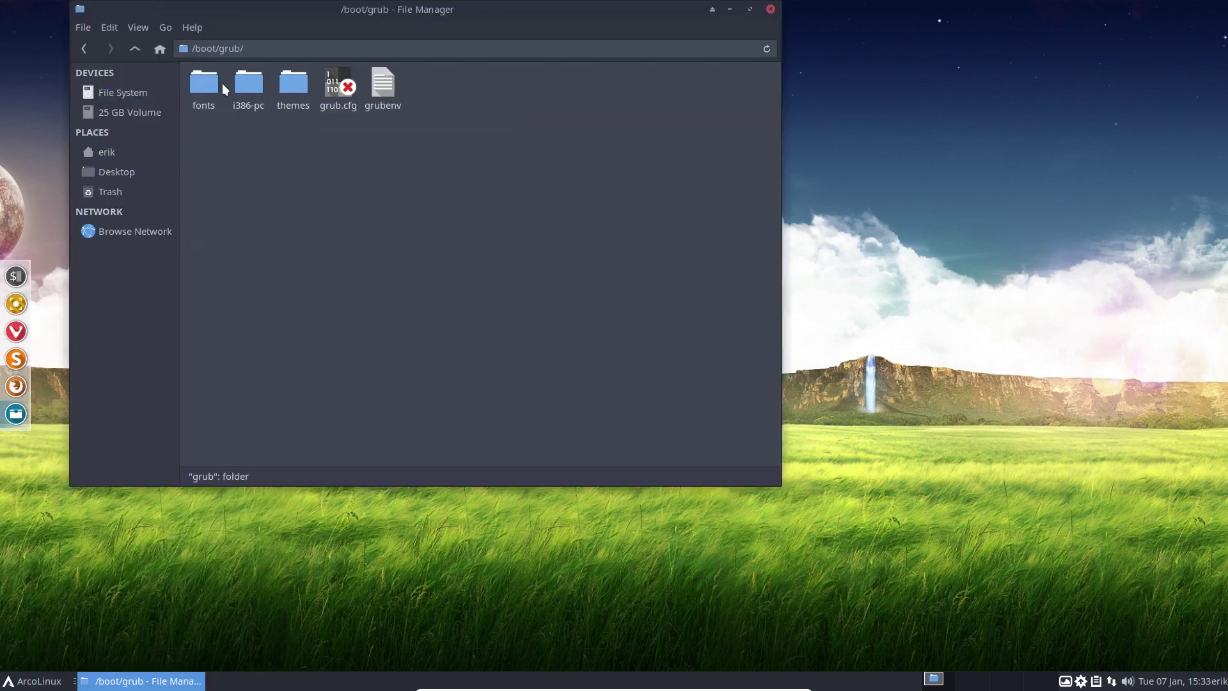
Step: Open /boot/grub as root, authenticate, and select grub.cfg in the root window
click(337, 94)
right_click(347, 140)
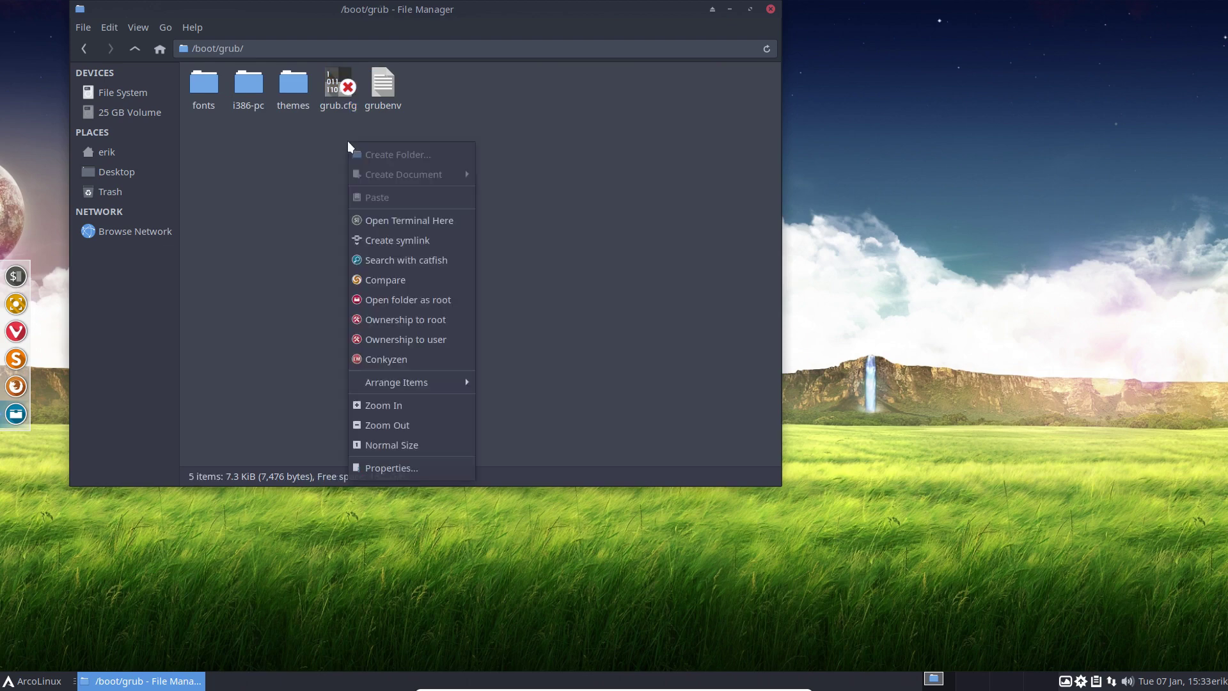
click(416, 296)
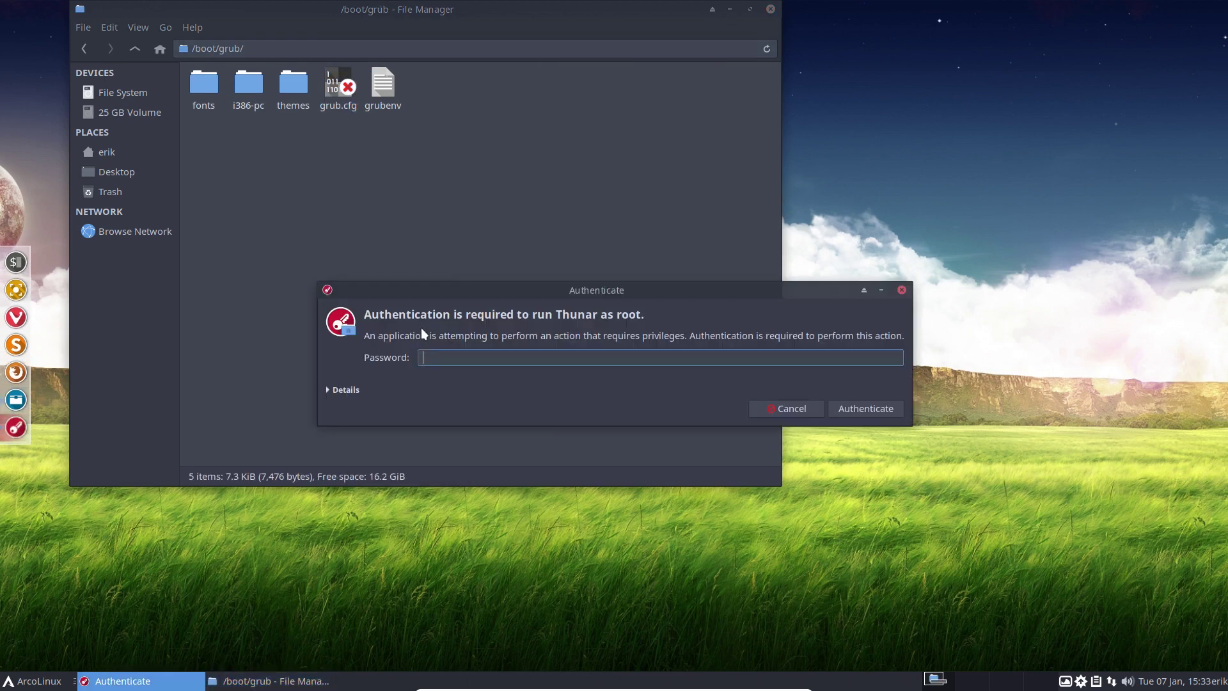
key(Return)
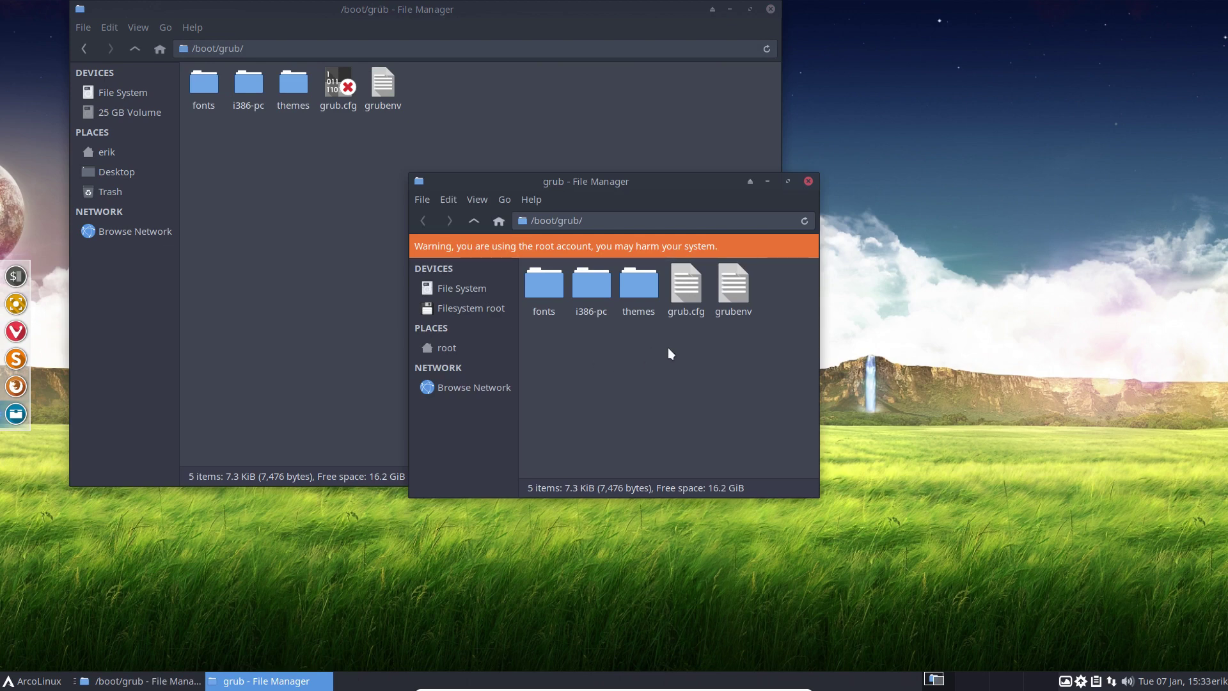
click(692, 291)
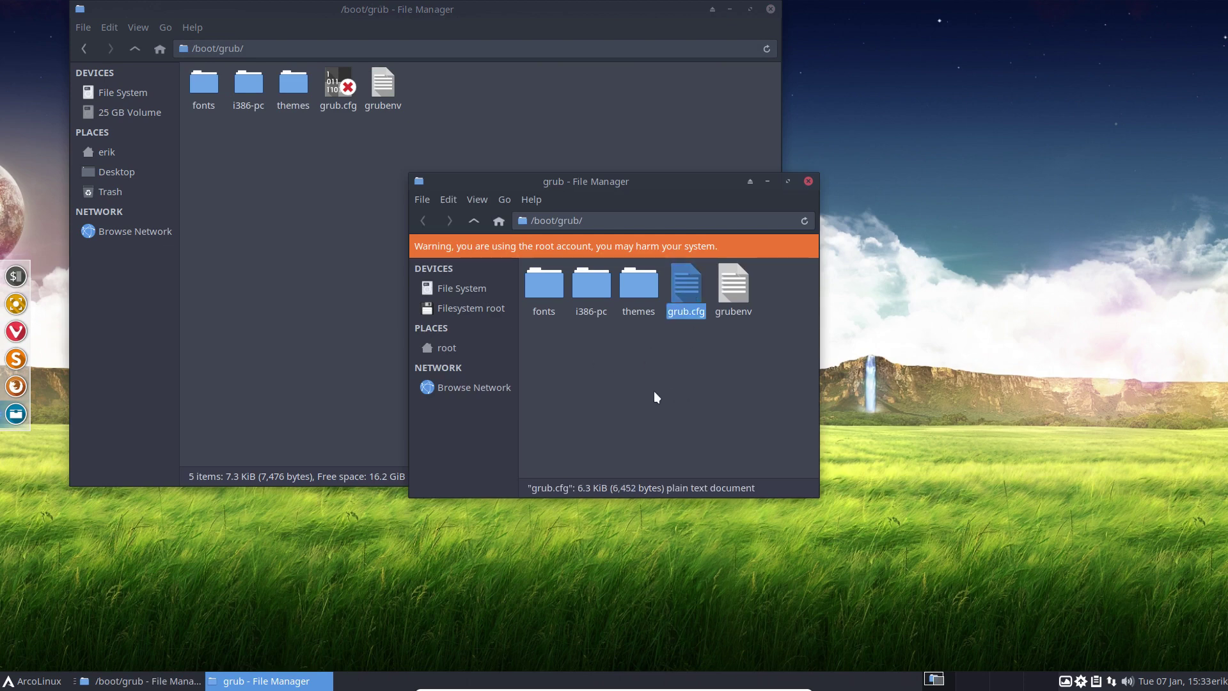
Step: Open grub.cfg in nano with sudo from a new terminal, entering the password
key(ctrl+alt+t)
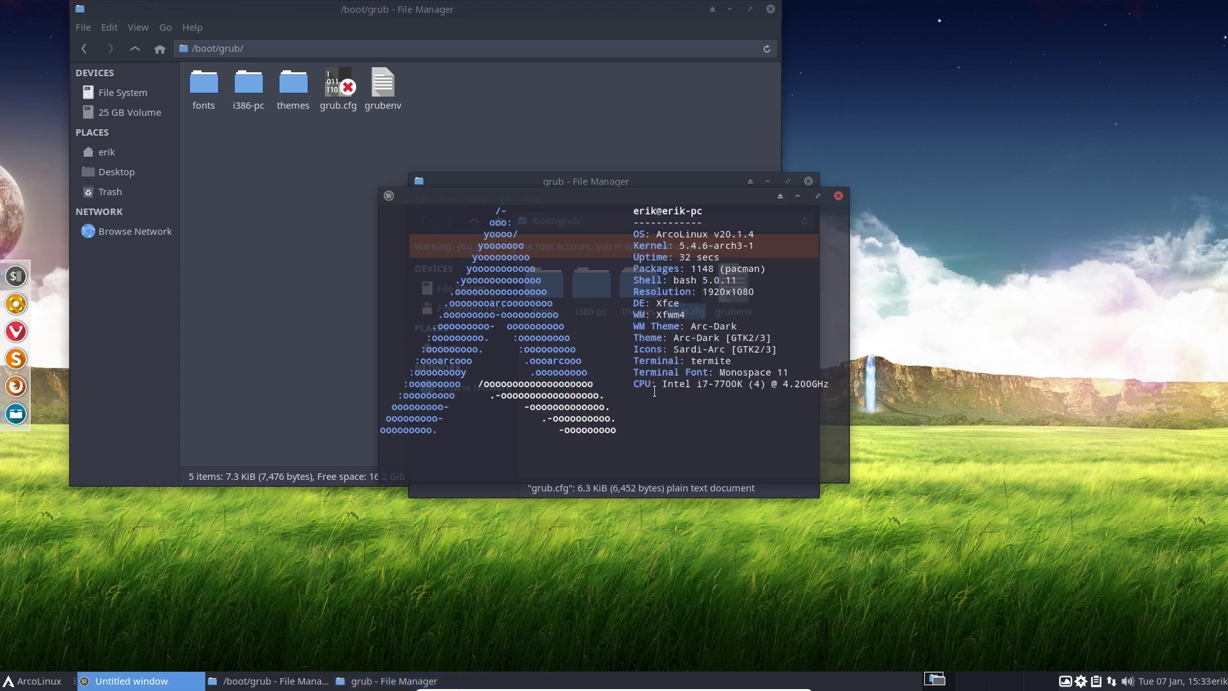
text(sudo nan)
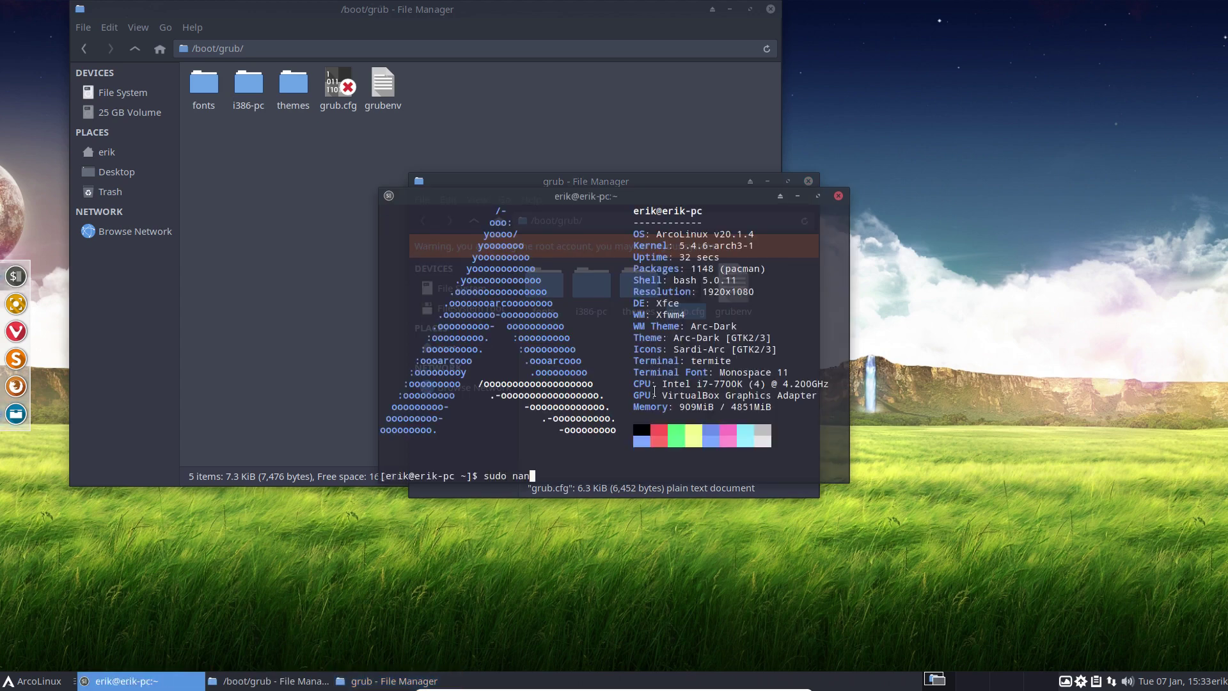
text(o /boo)
text(o)
text(/grub/)
text(grub)
text(.cfg)
key(Return)
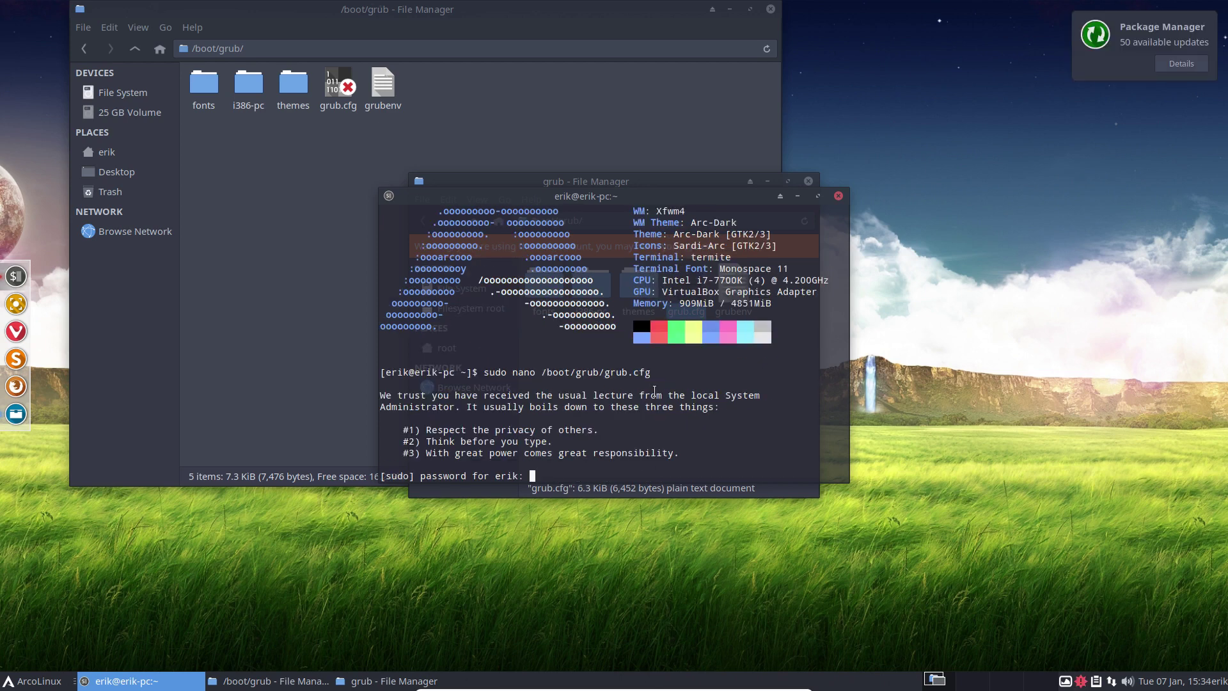
key(Return)
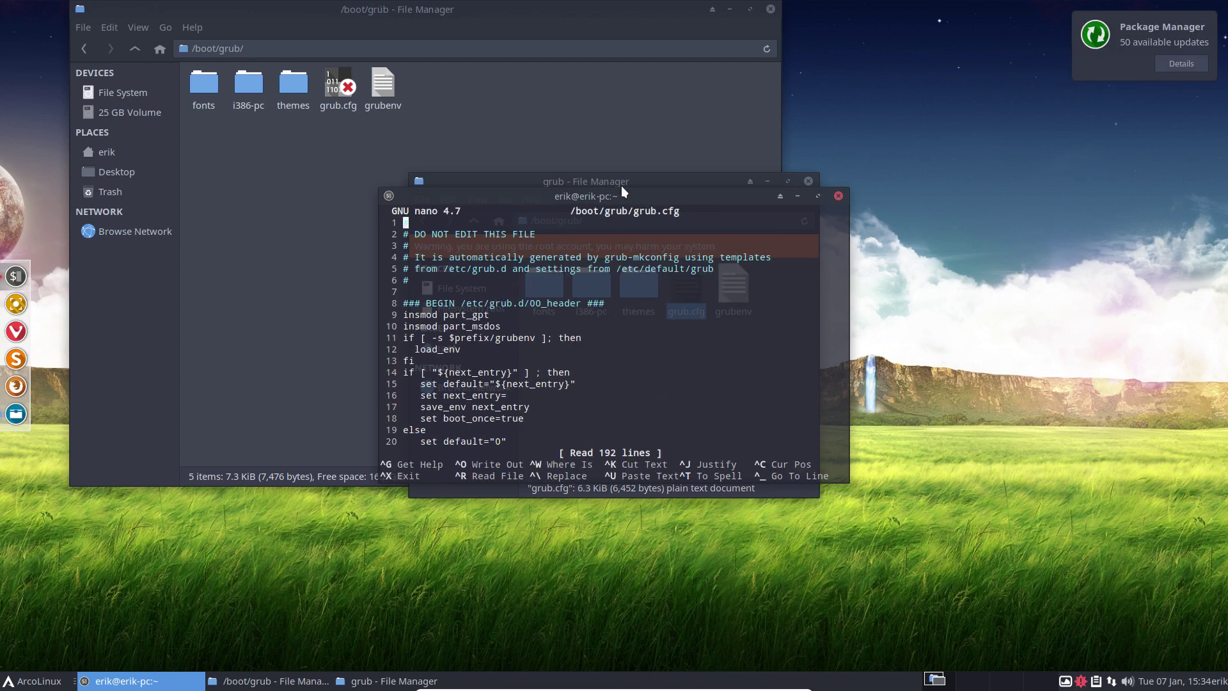
Step: Maximize the nano window and move down through grub.cfg to about line 82
double_click(623, 191)
key(Down)
key(Down)
key(Down)
key(Down)
key(Down)
key(Down)
key(Down)
key(Down)
key(Down)
key(Down)
key(Down)
key(Down)
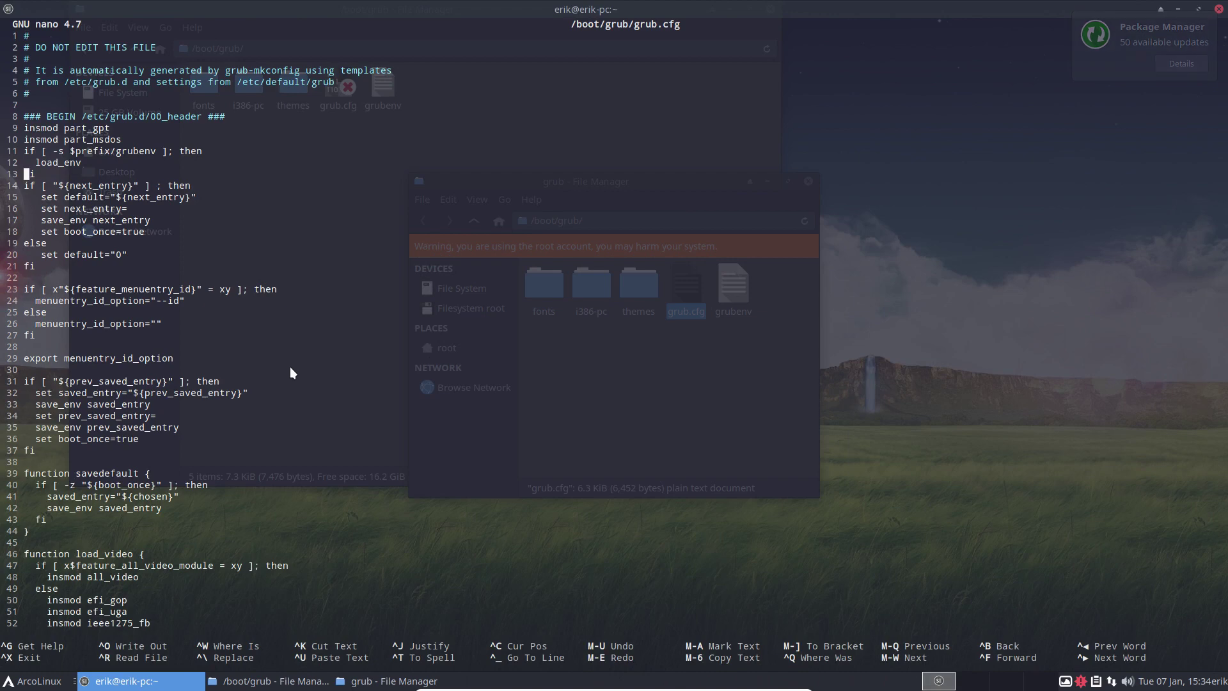
key(Down)
key(Down)
key(Down)
key(Down)
key(Down)
key(Down)
key(Down)
key(Down)
key(Down)
key(Down)
key(Down)
key(Down)
key(Down)
key(Down)
key(Down)
key(Down)
key(Down)
key(Down)
key(Down)
key(Down)
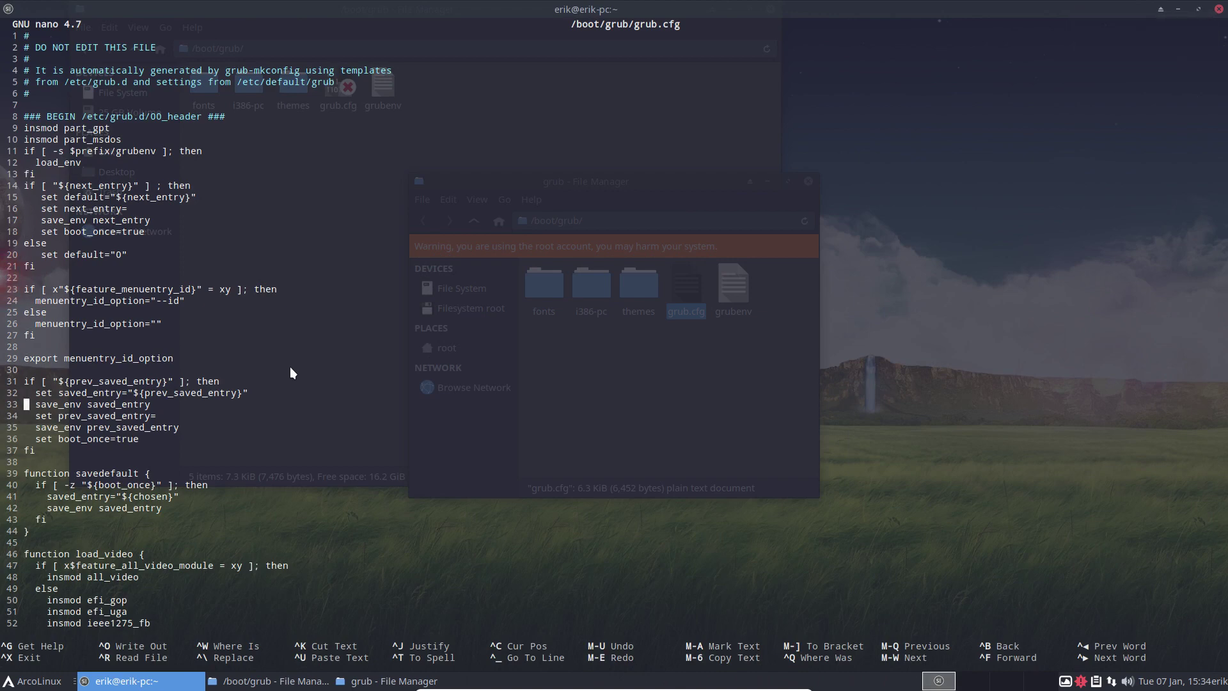
key(Down)
key(Down)
key(Down)
key(Down)
key(Down)
key(Down)
key(Down)
key(Down)
key(Down)
key(Down)
key(Down)
key(Down)
key(Down)
key(Down)
key(Down)
key(Down)
key(Down)
key(Down)
key(Down)
key(Down)
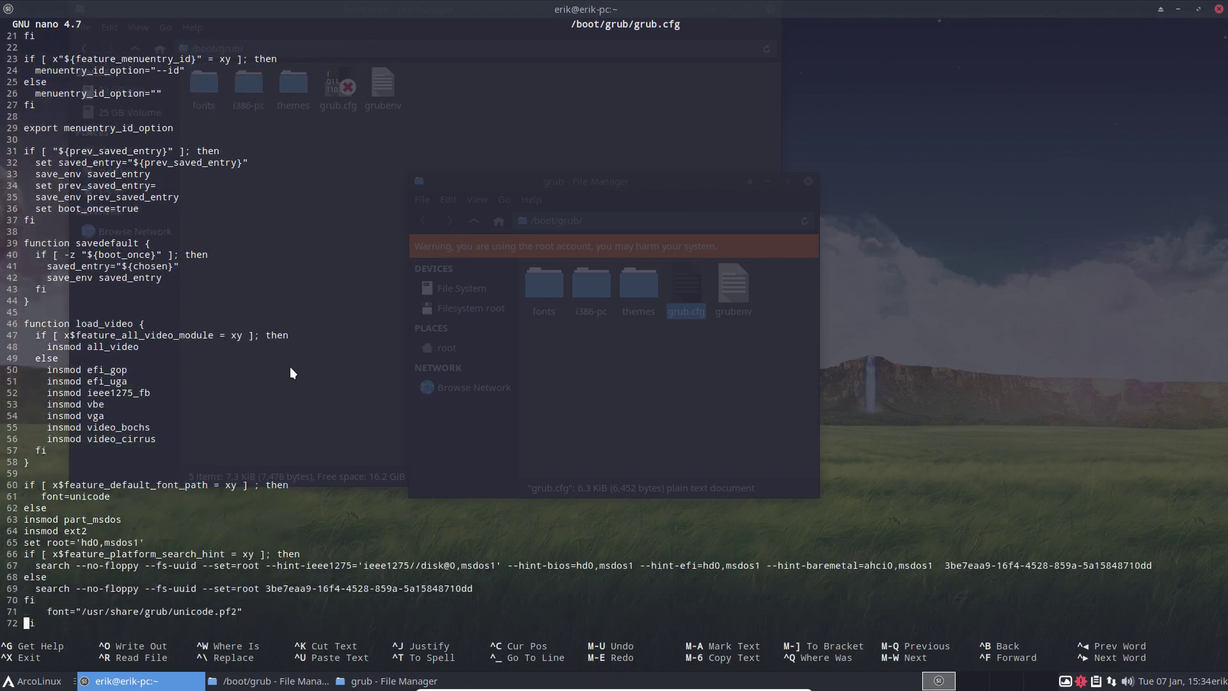
key(Down)
key(Down)
key(Down)
key(Down)
key(Down)
key(Down)
key(Down)
key(Down)
key(Down)
key(Down)
key(Down)
key(Down)
key(Down)
key(Down)
key(Down)
key(Down)
key(Down)
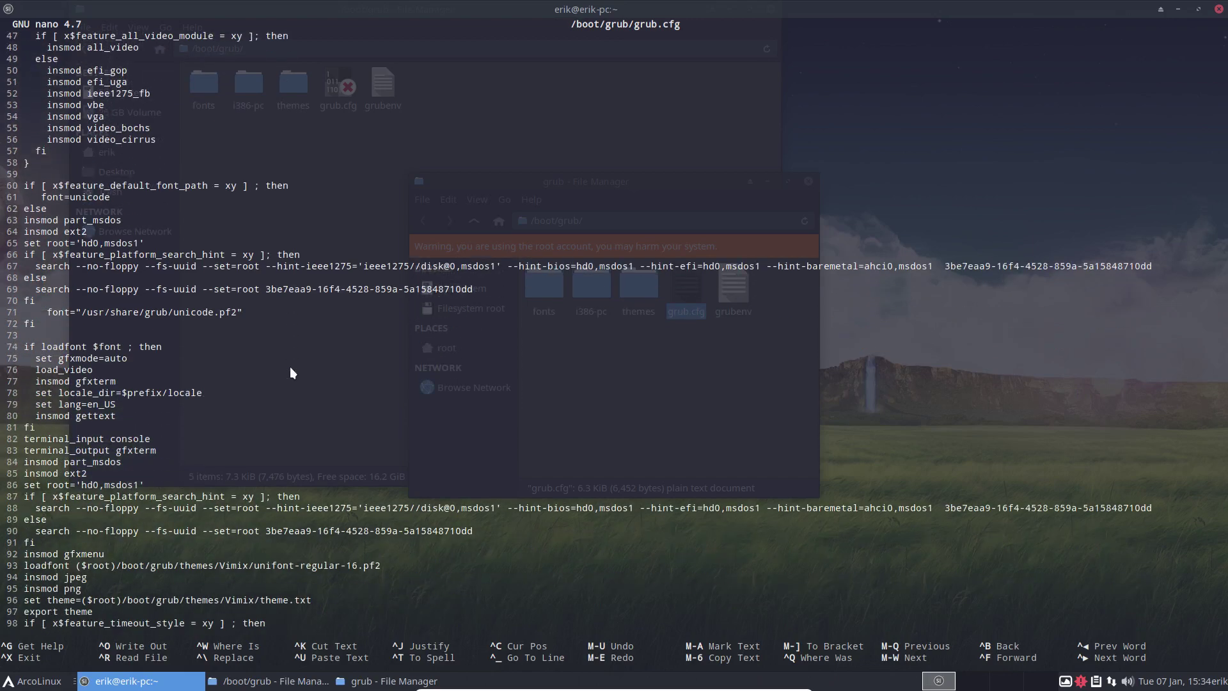
Step: Close the nano terminal window, leaving the two Thunar windows on /boot/grub
click(1219, 9)
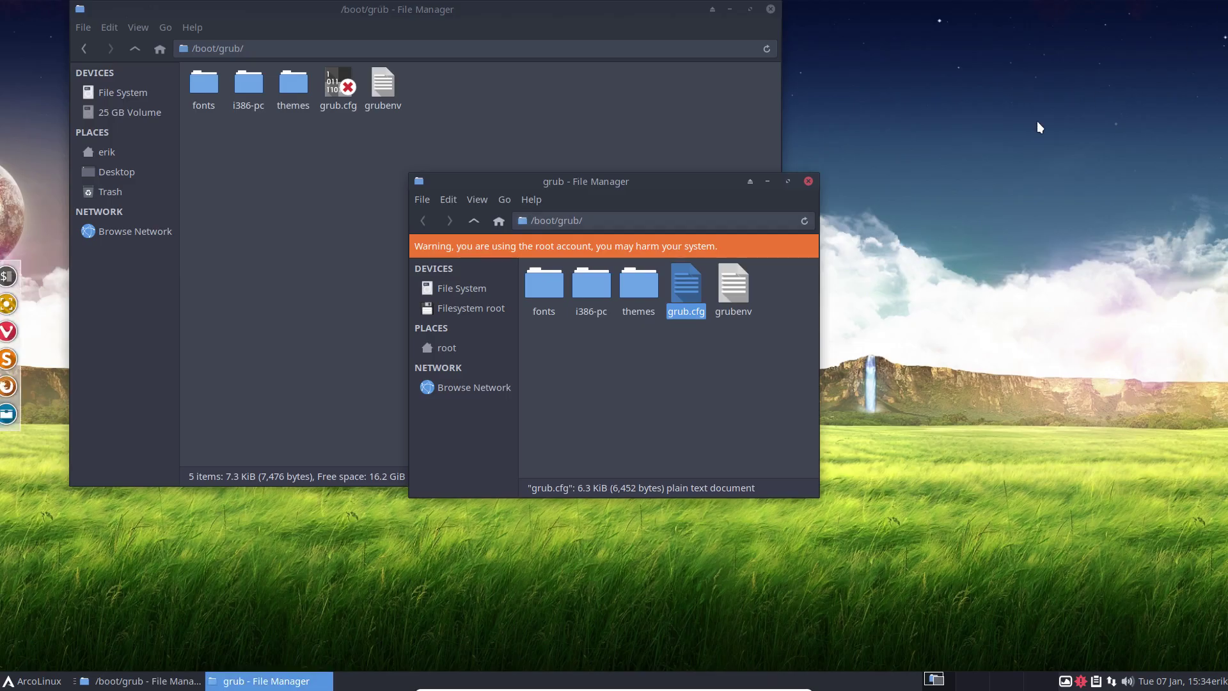